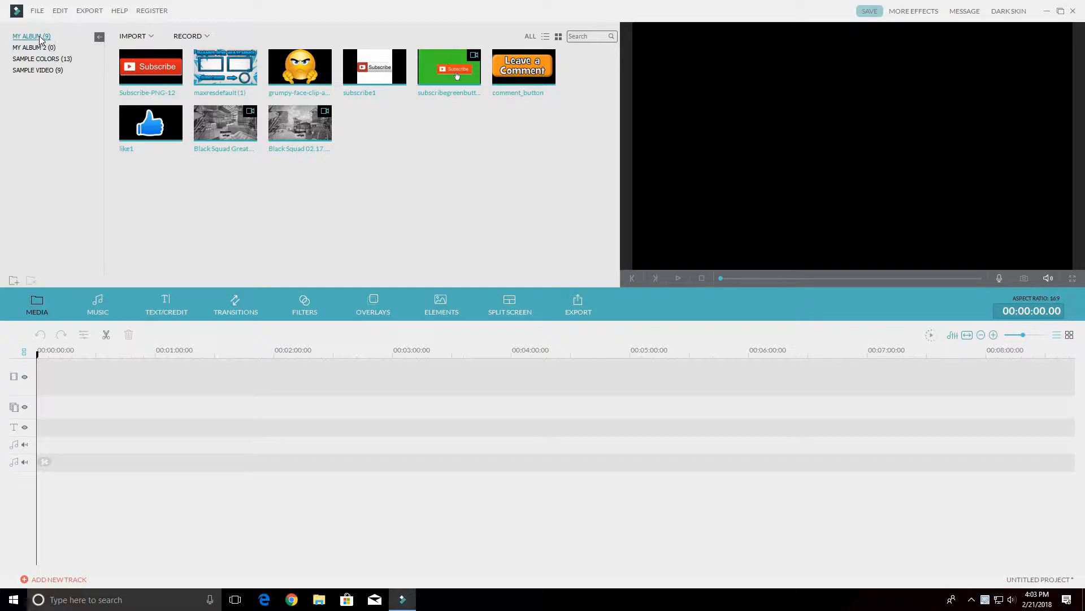
# Examine the text and music track settings in the Track Manager, leaving them unchanged.
pyautogui.click(151, 67)
pyautogui.click(26, 579)
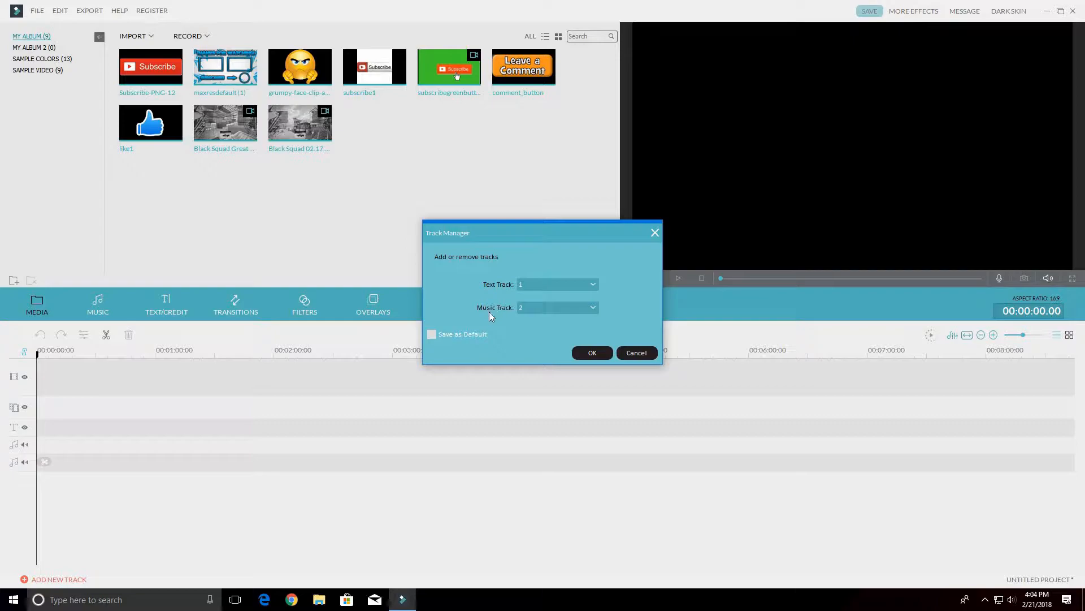
pyautogui.click(636, 352)
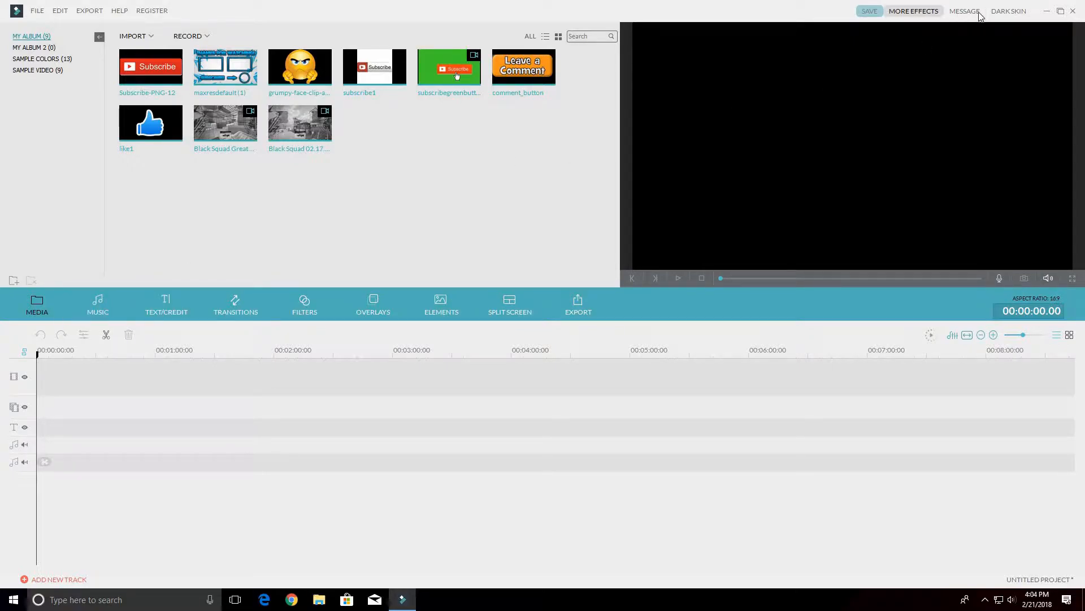
# Switch the interface to the dark skin and look over the media import options.
pyautogui.click(1009, 10)
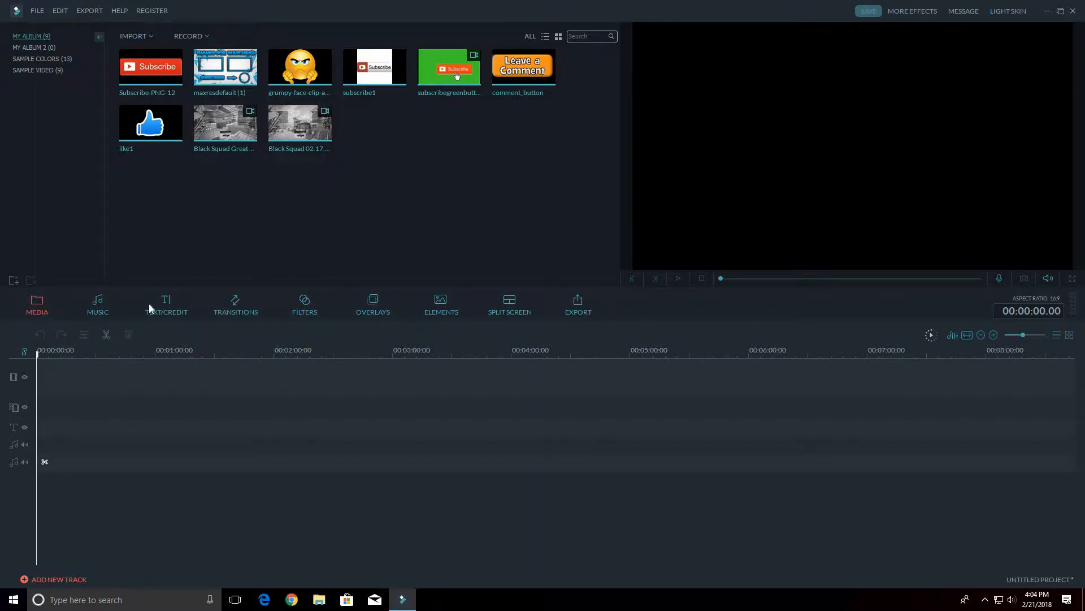
pyautogui.click(146, 36)
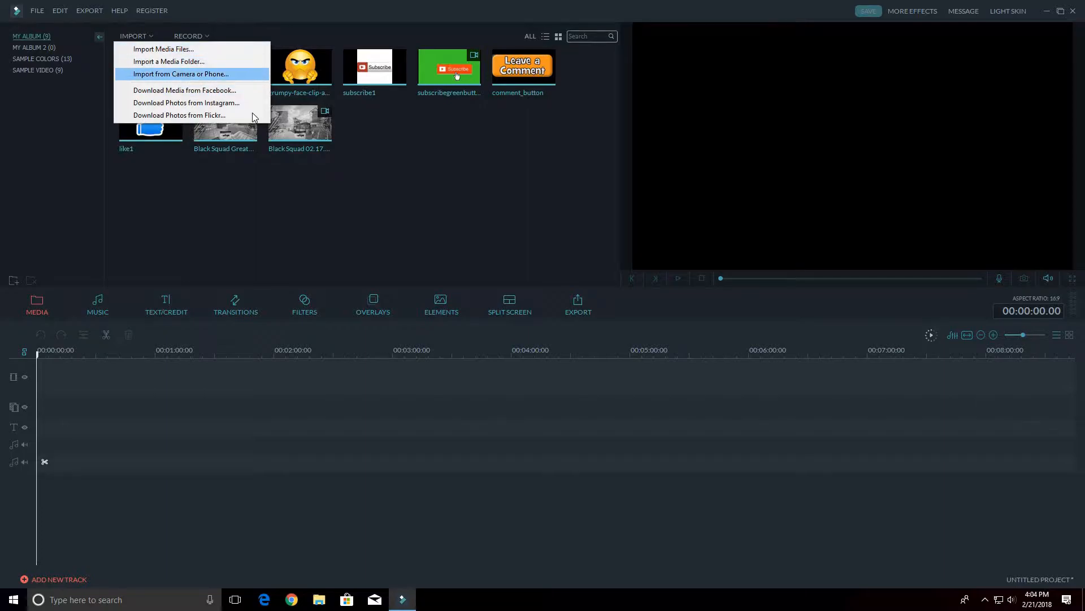
pyautogui.click(277, 165)
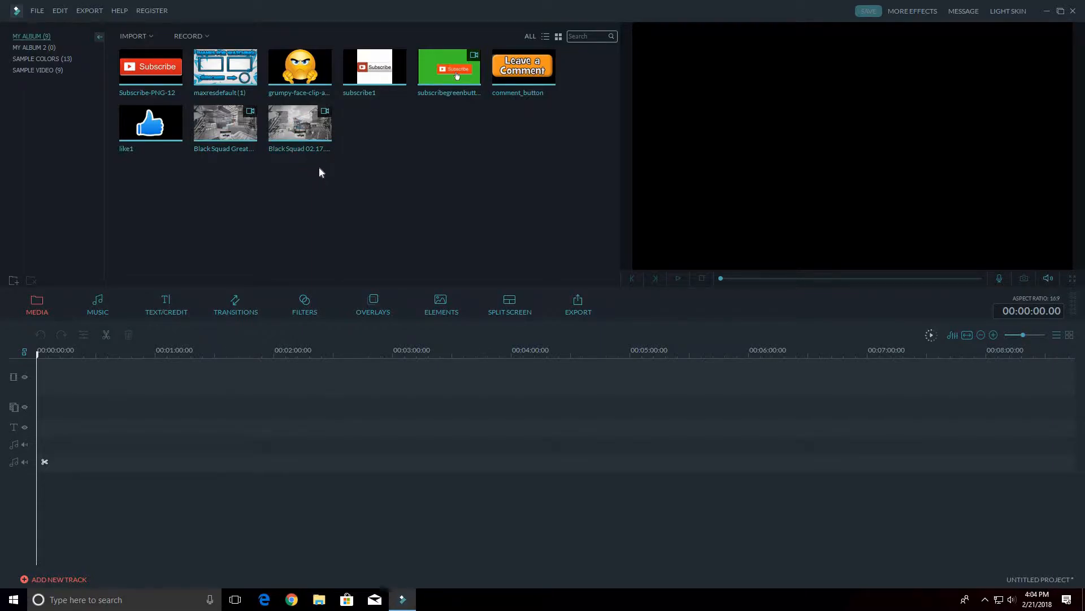
# Import the TechKnowHowIntro video from the desktop's YouTube Stuff folder into My Album.
pyautogui.doubleClick(448, 16)
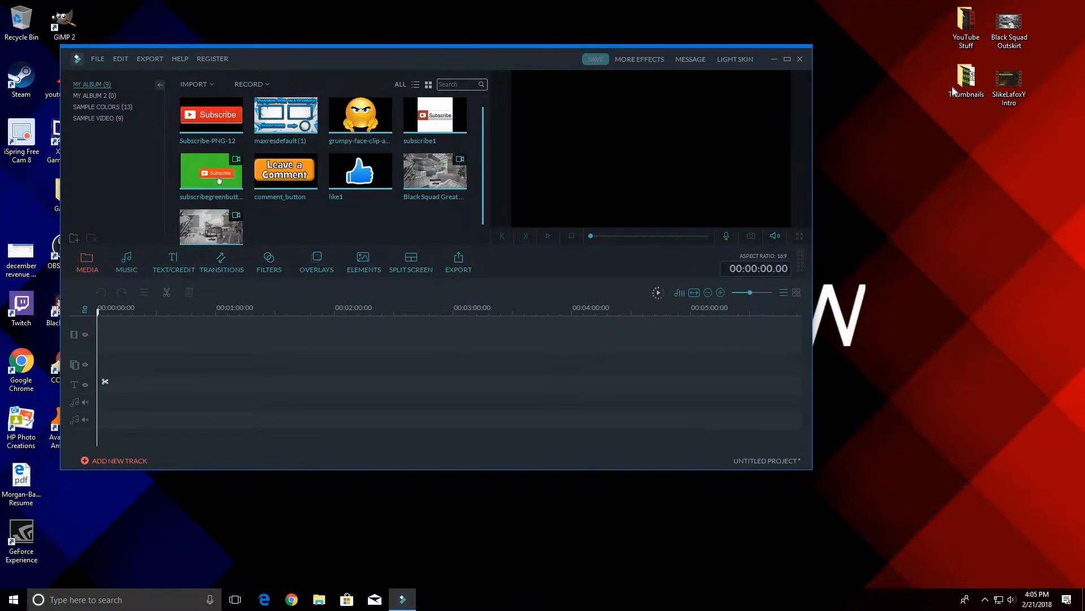
pyautogui.doubleClick(969, 38)
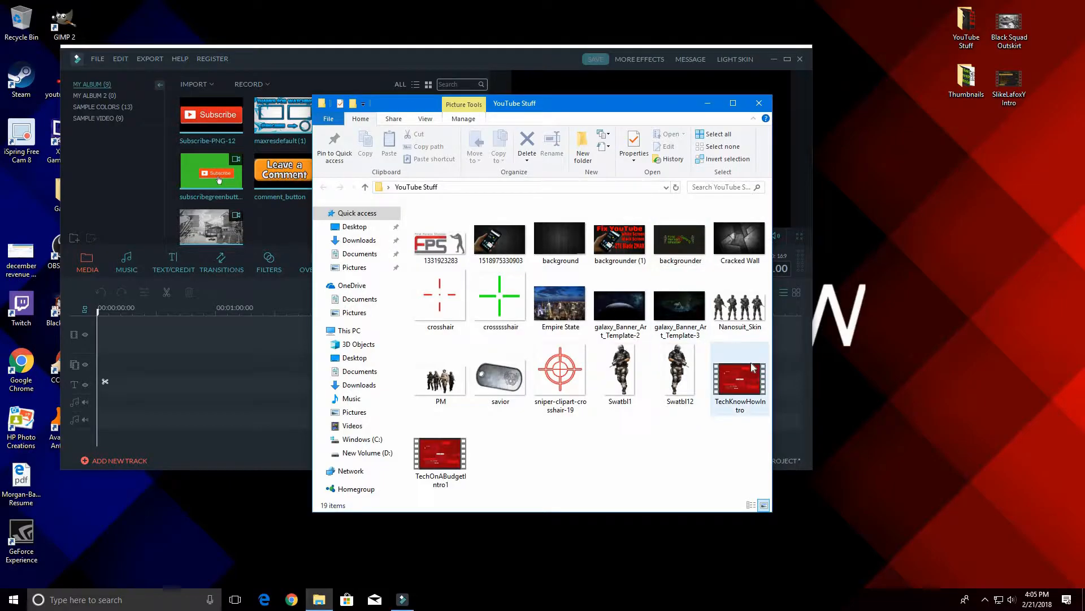
pyautogui.click(742, 394)
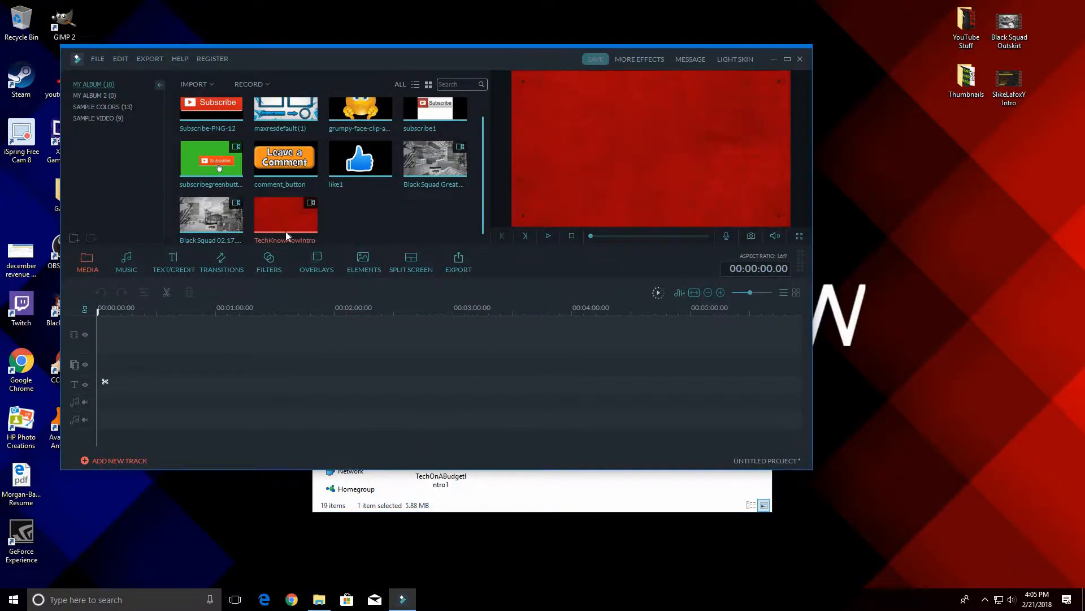
# Preview the TechKnowHowIntro clip and place it at the start of the video track.
pyautogui.click(547, 237)
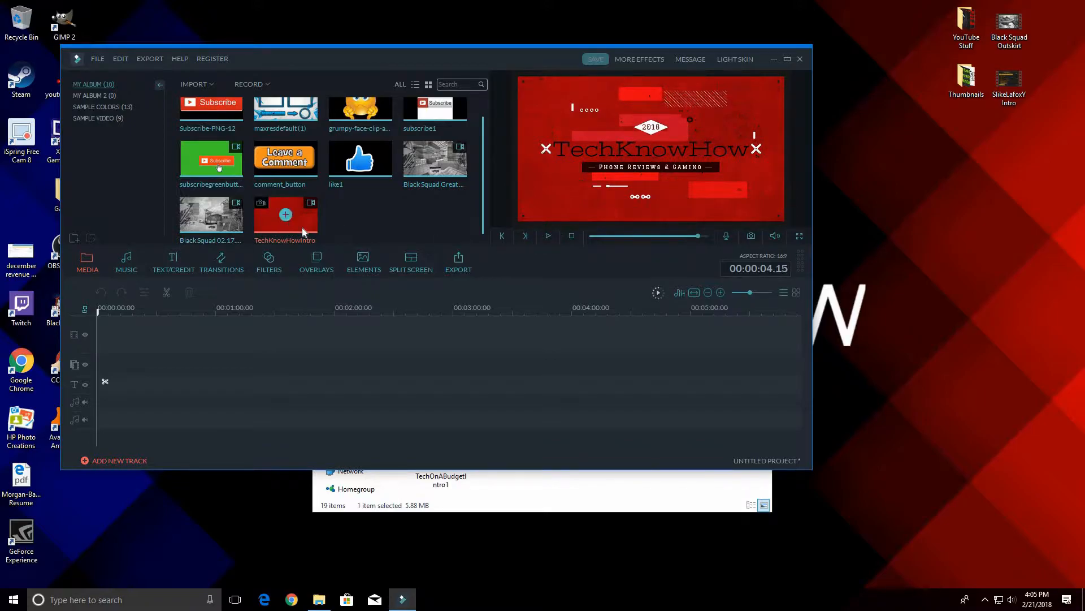
pyautogui.moveTo(302, 228); pyautogui.dragTo(124, 333)
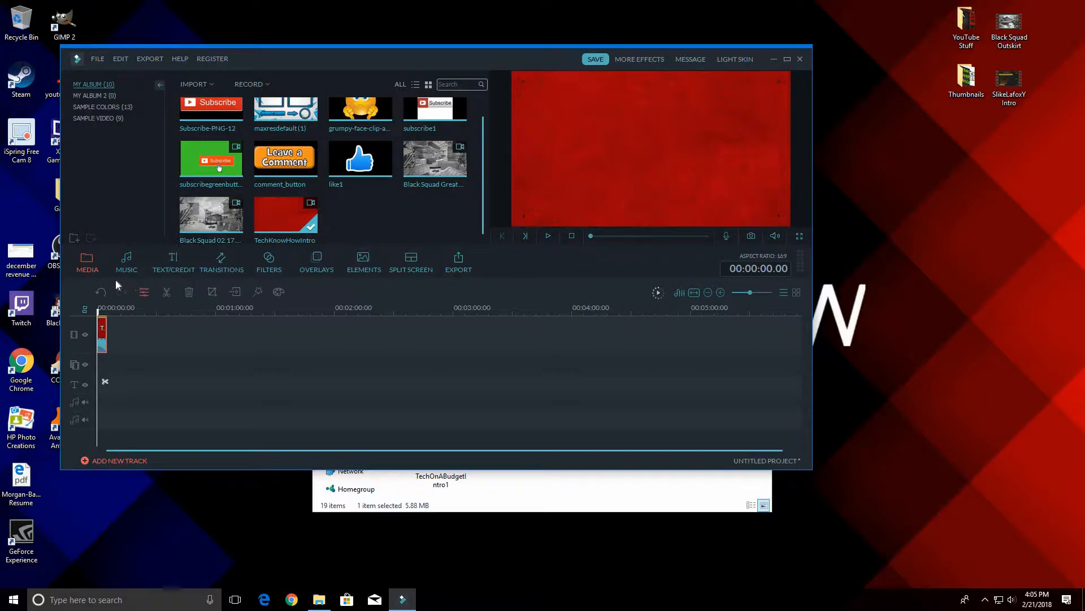
# Browse the complete music library and download the Red Eyes track.
pyautogui.click(120, 263)
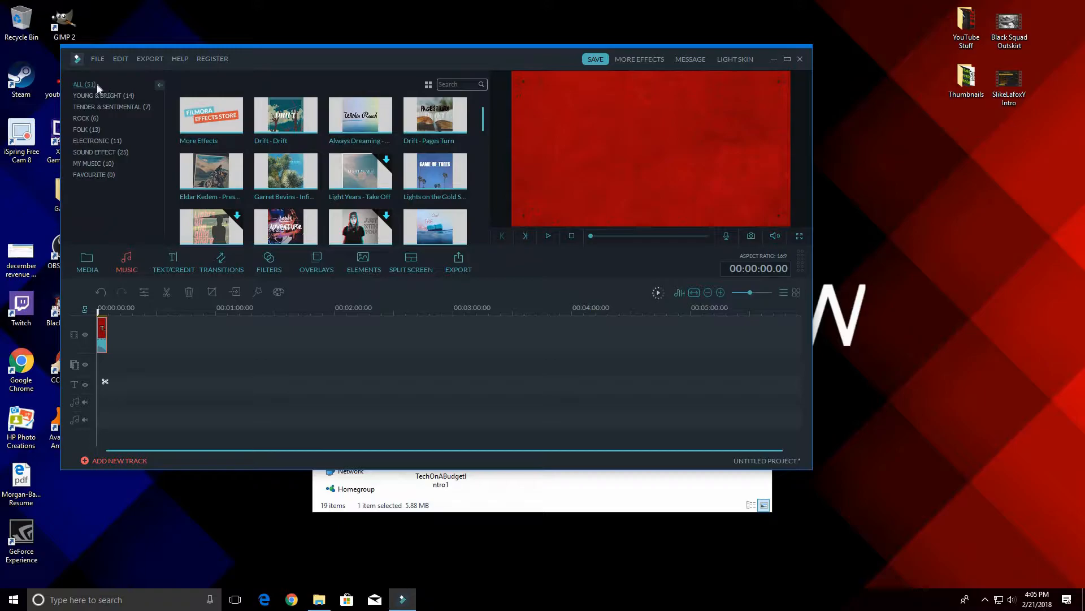
pyautogui.scroll(-5, 319, 165)
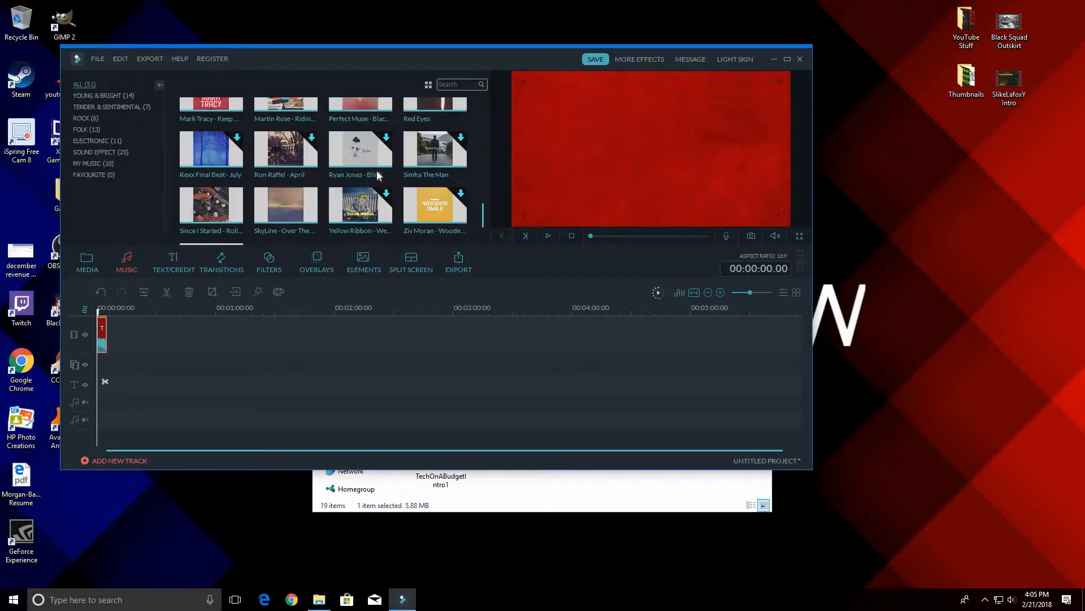
pyautogui.moveTo(462, 168)
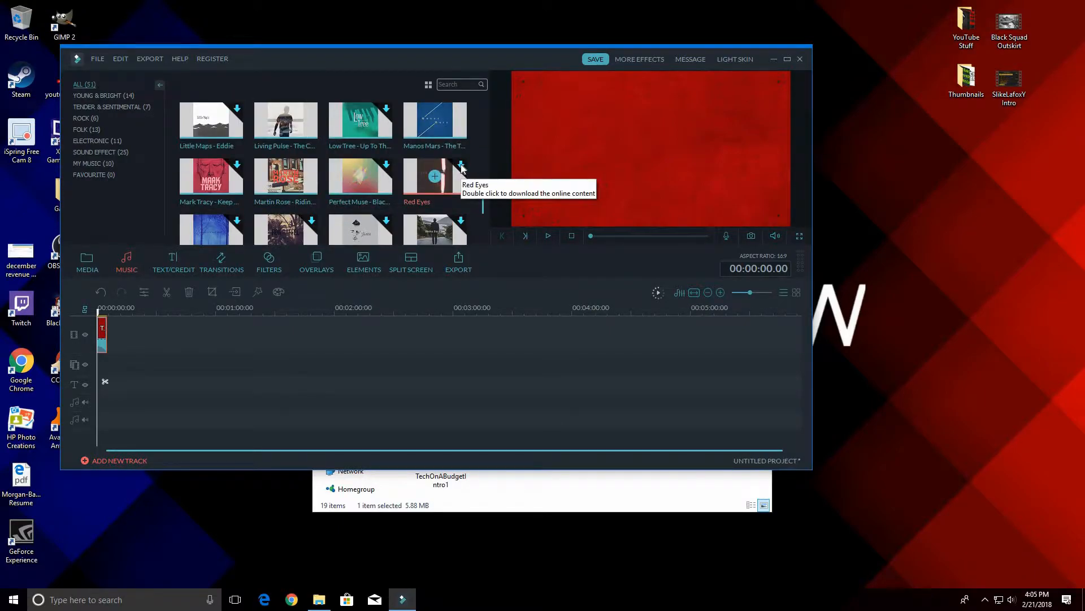
pyautogui.click(462, 168)
pyautogui.moveTo(462, 222)
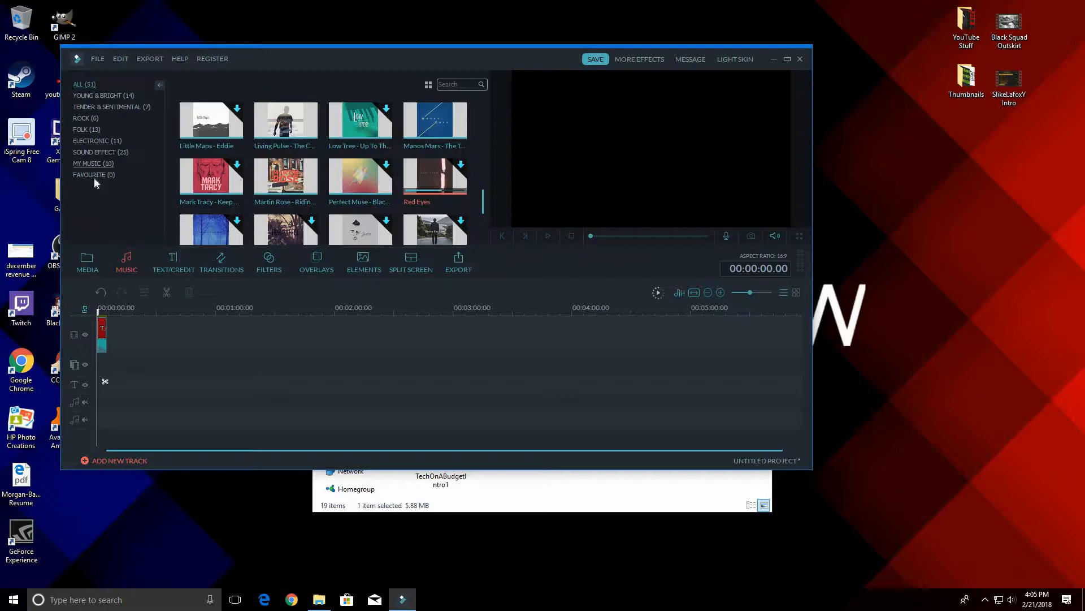
# Look through the Sound Effect and My Music collections in the music library.
pyautogui.click(113, 152)
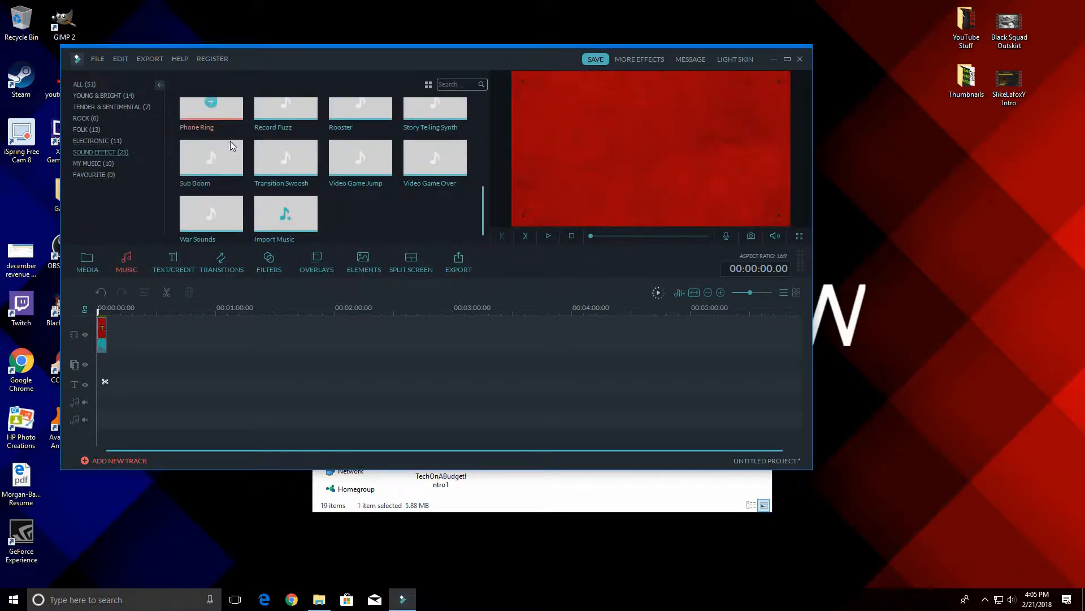
pyautogui.scroll(5, 232, 146)
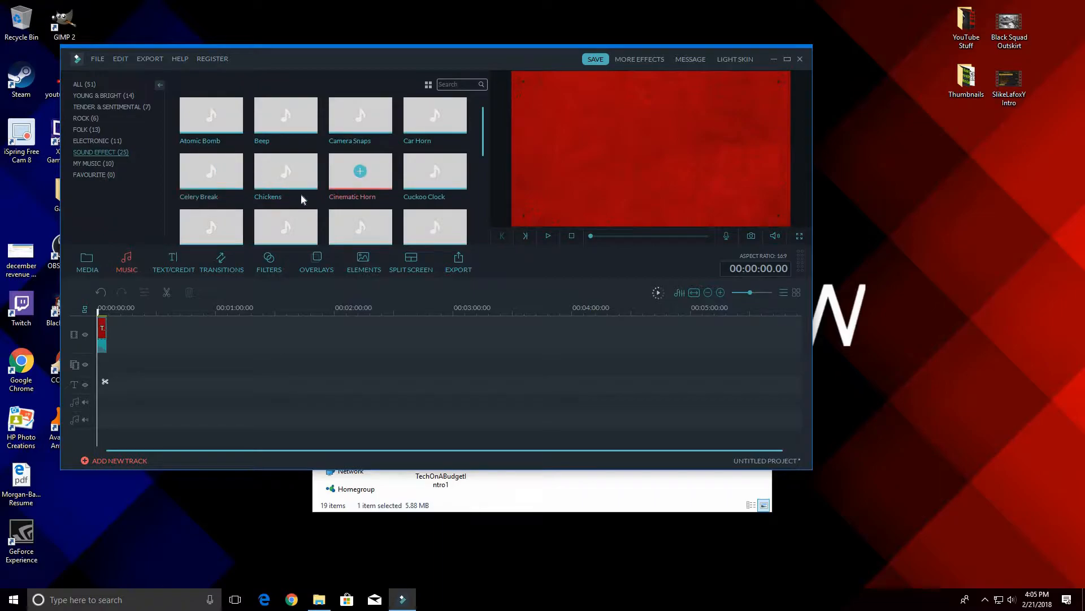
pyautogui.scroll(-5, 349, 188)
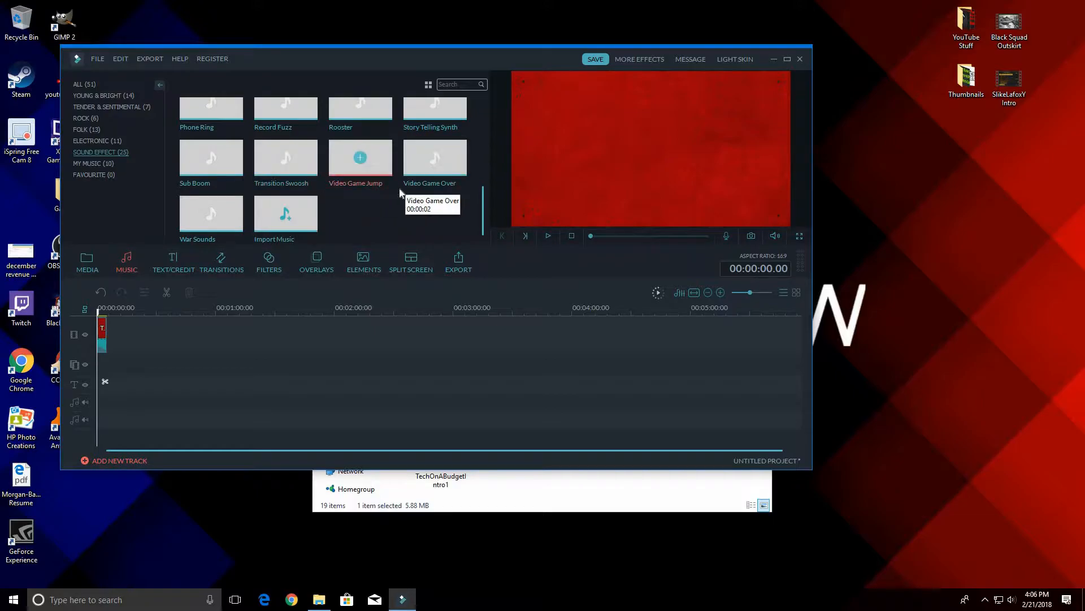
pyautogui.scroll(2, 204, 207)
pyautogui.click(107, 163)
pyautogui.scroll(-1, 285, 177)
pyautogui.scroll(1, 284, 175)
# Preview two Modern Material Pack lower-third titles in the text library's Media category.
pyautogui.click(175, 263)
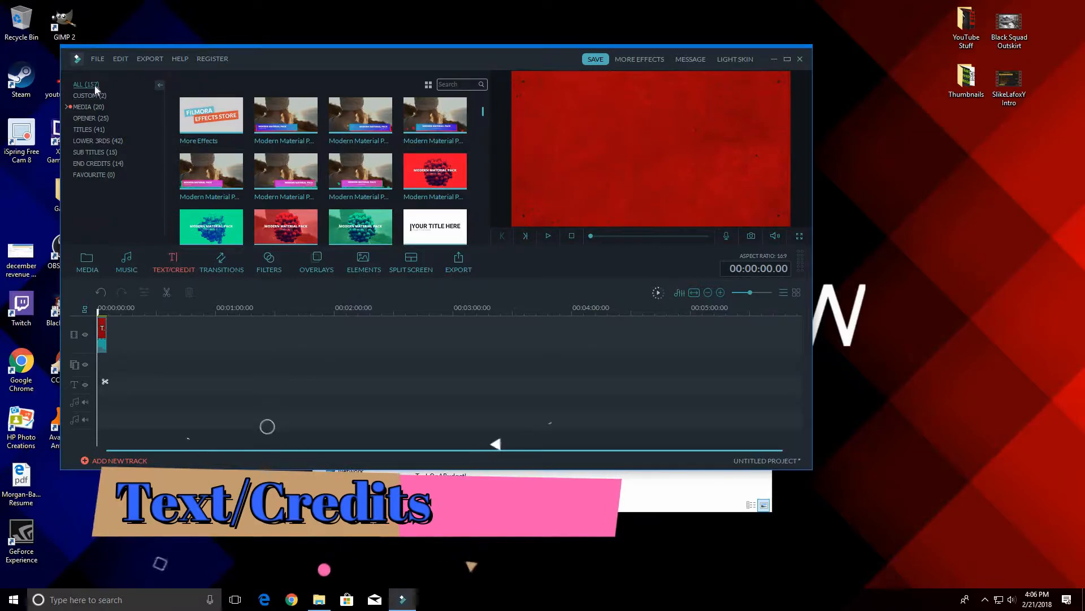
pyautogui.click(96, 109)
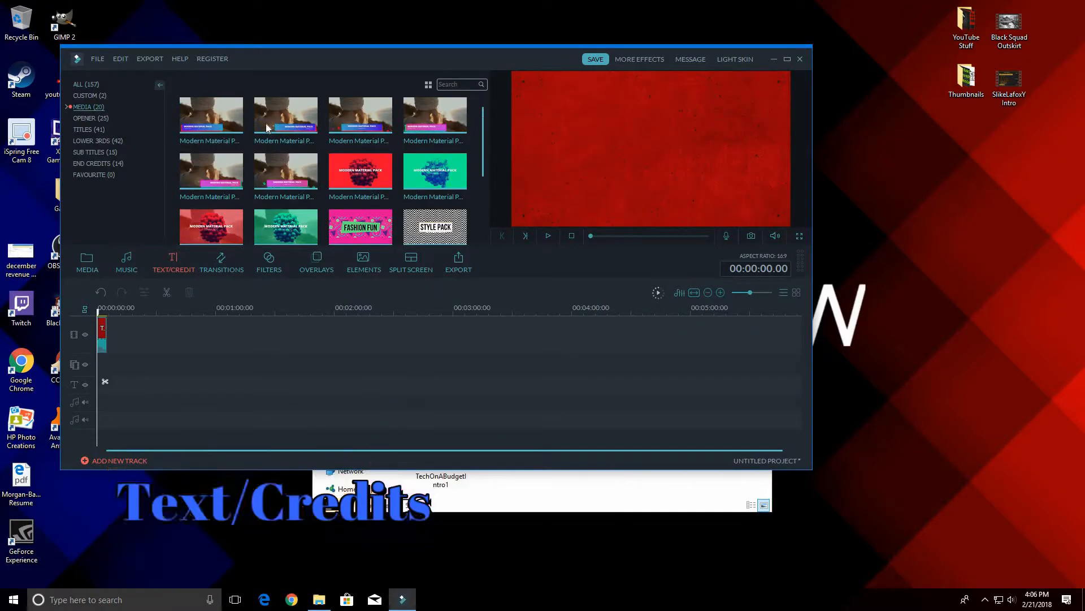
pyautogui.click(311, 152)
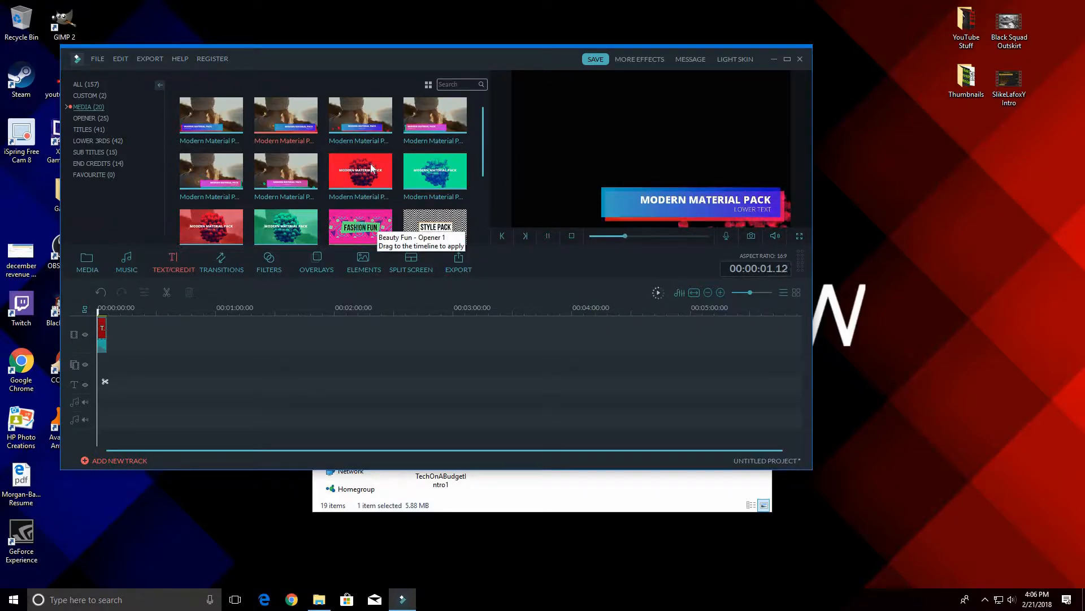
pyautogui.click(442, 181)
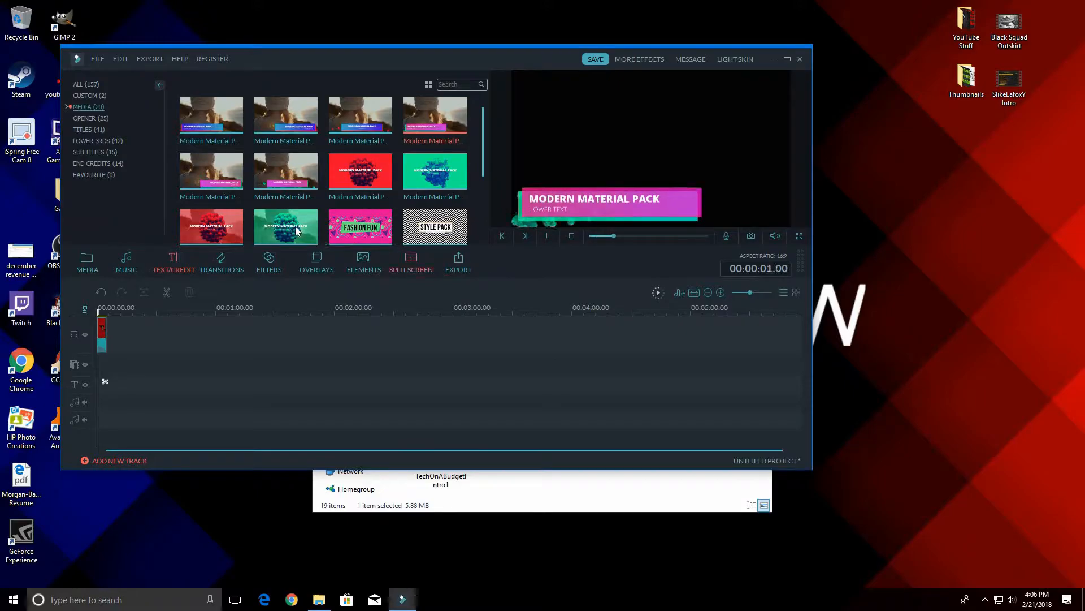
# Preview the LowerThirds 7 and LowerThirds 3 title presets in the Lower 3rds category.
pyautogui.click(101, 141)
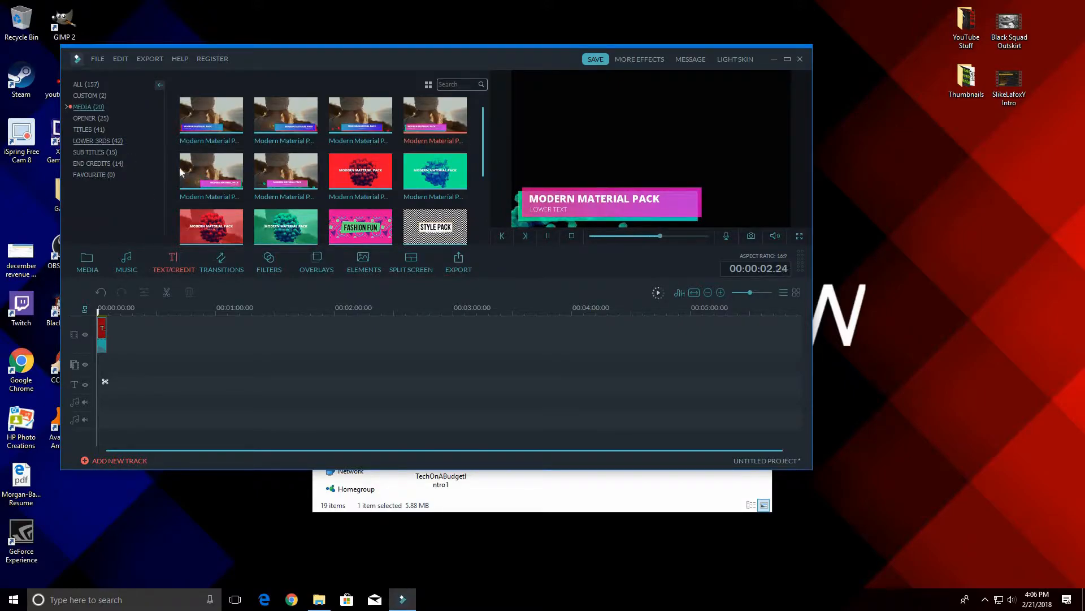
pyautogui.click(334, 183)
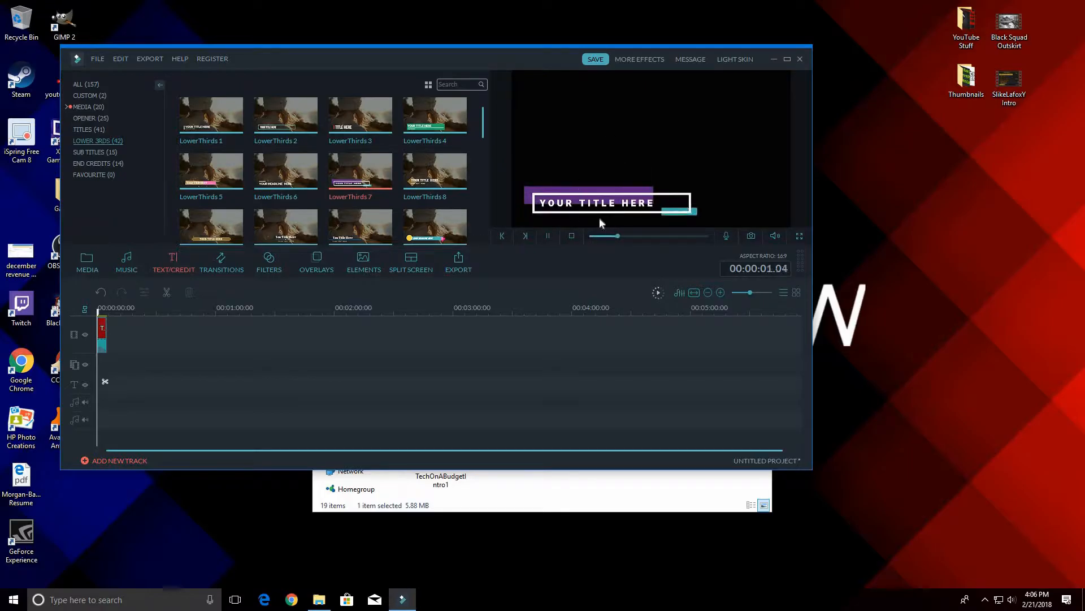
pyautogui.click(355, 127)
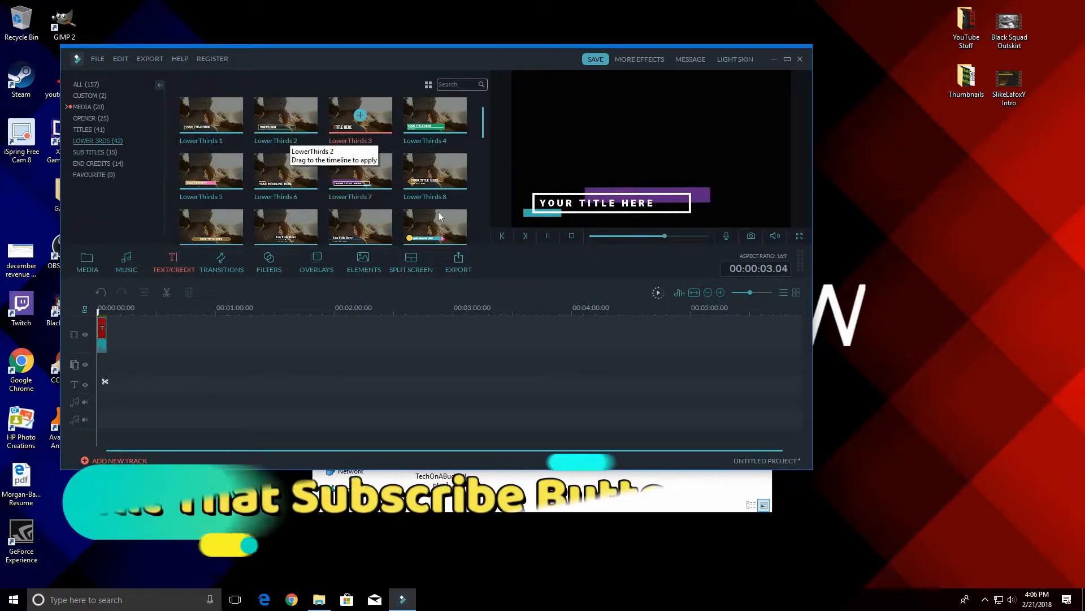
pyautogui.click(546, 236)
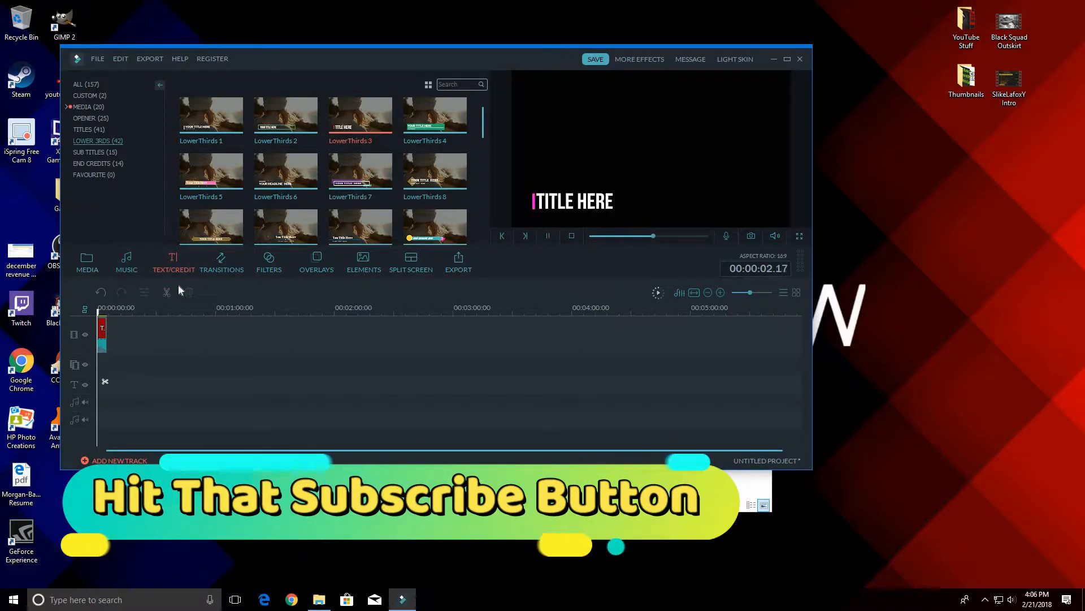
# Look through the Sub Titles and Opener text presets.
pyautogui.click(94, 152)
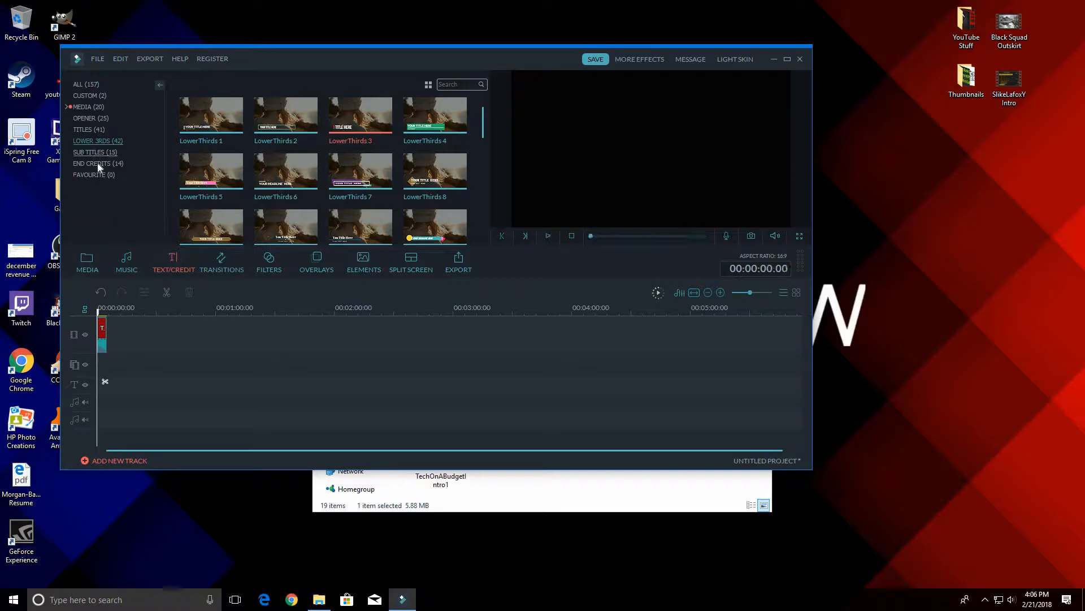
pyautogui.click(89, 119)
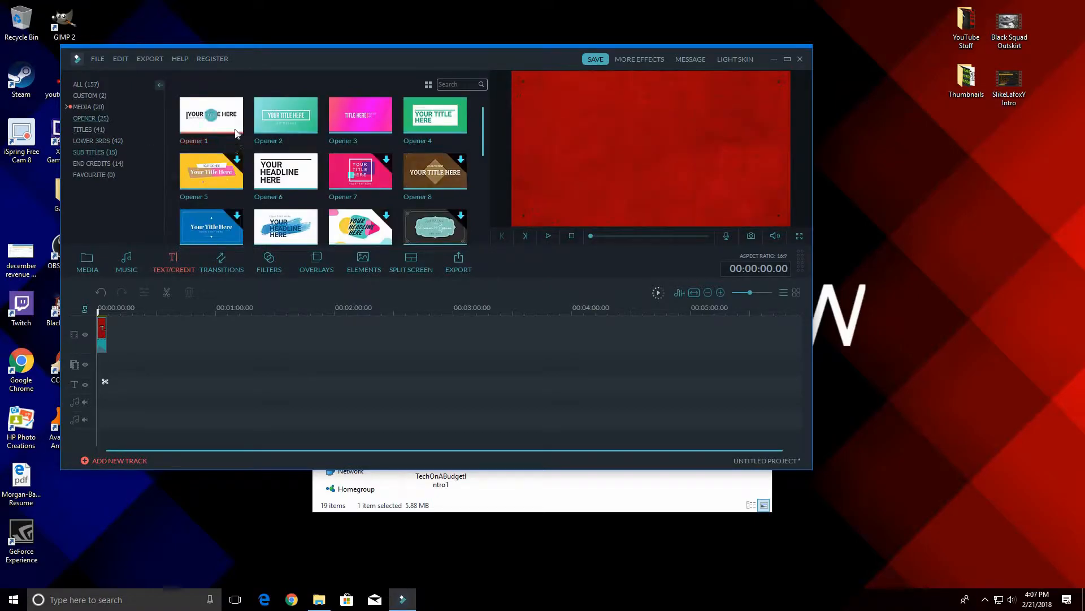
pyautogui.click(236, 134)
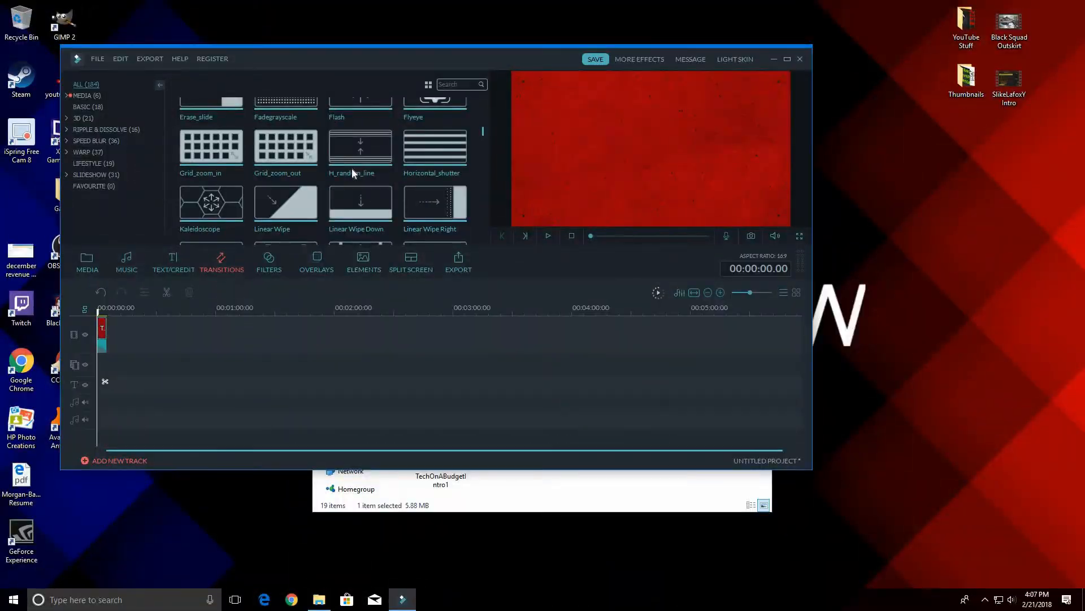
# Browse all transitions and preview Skew_right_split and Swap.
pyautogui.scroll(-5, 352, 168)
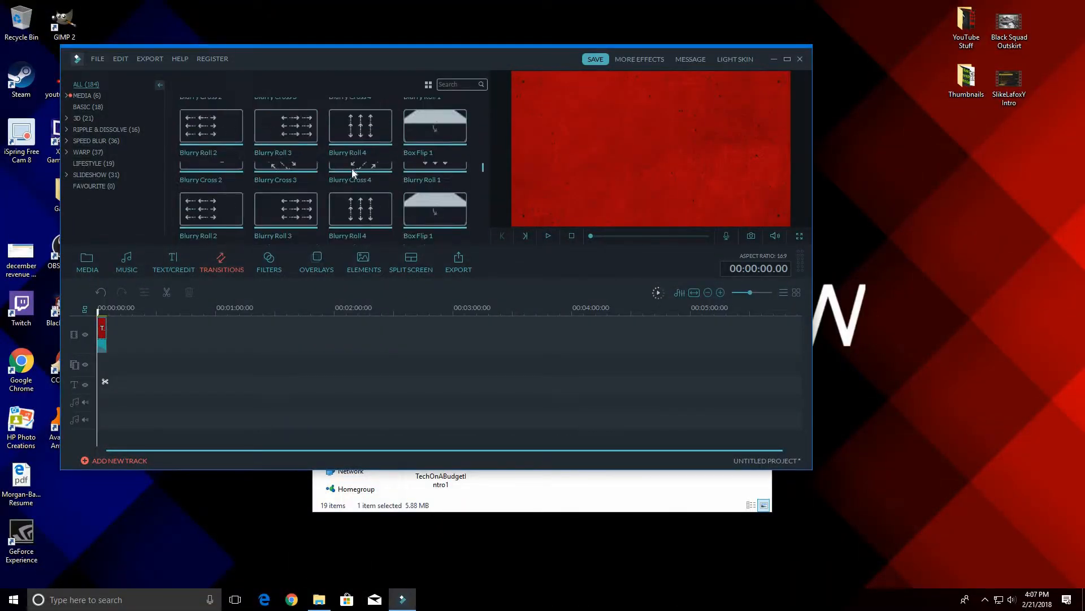
pyautogui.scroll(-3, 351, 169)
pyautogui.click(354, 165)
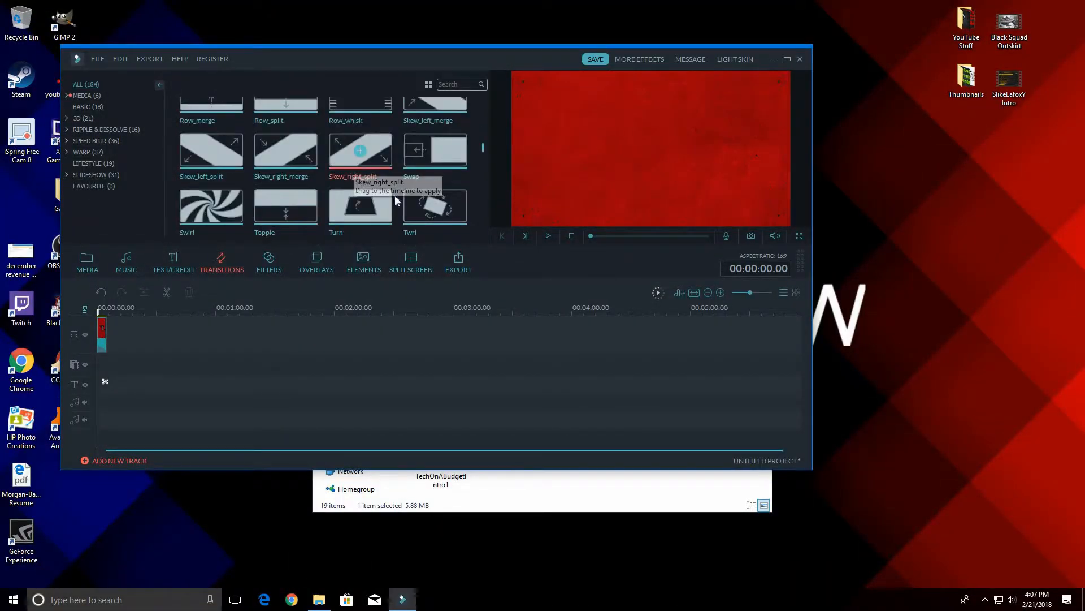
pyautogui.click(550, 236)
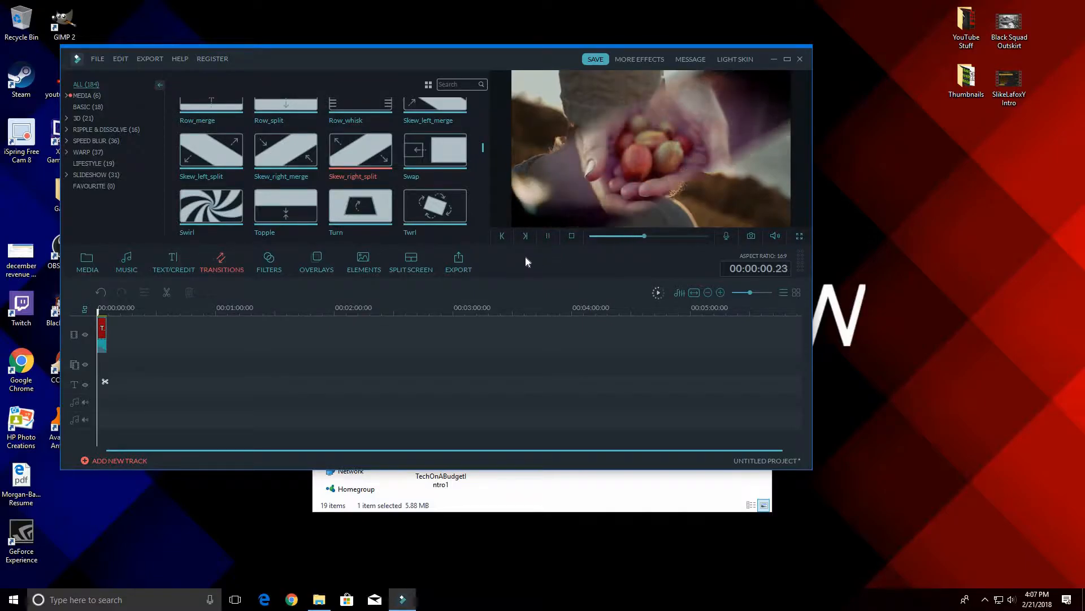
pyautogui.click(426, 164)
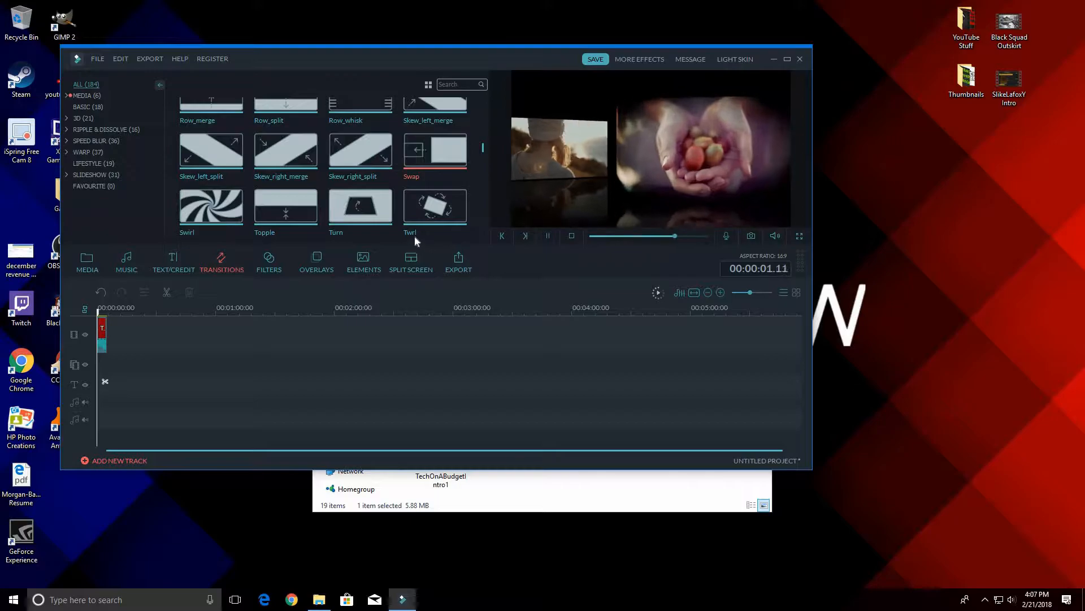
# Browse the filter library and select the Sideways 2 and Up-Down 2 filters for preview.
pyautogui.click(286, 265)
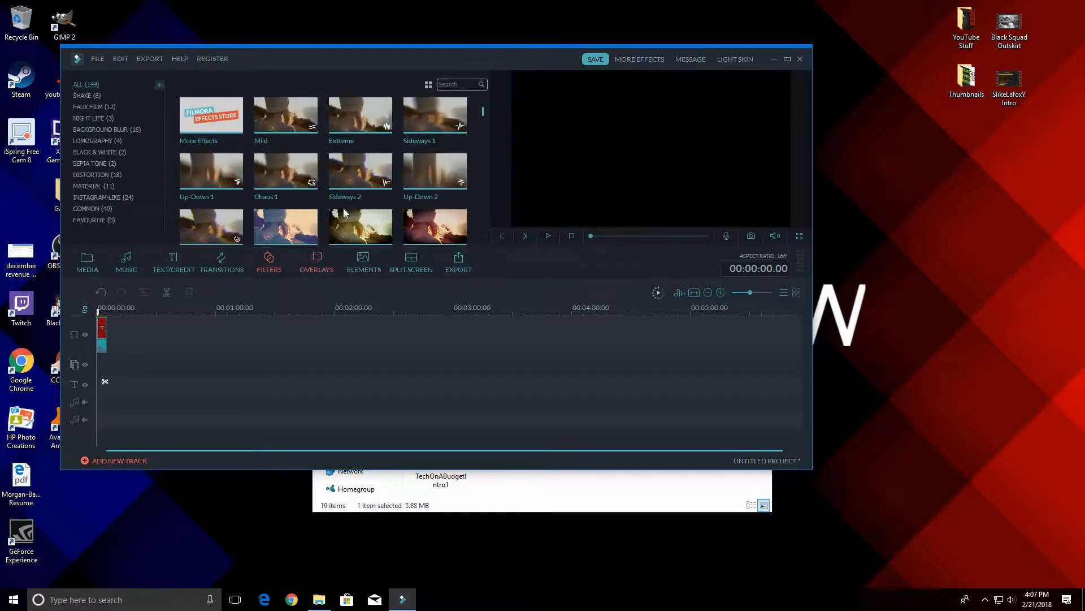
pyautogui.click(362, 198)
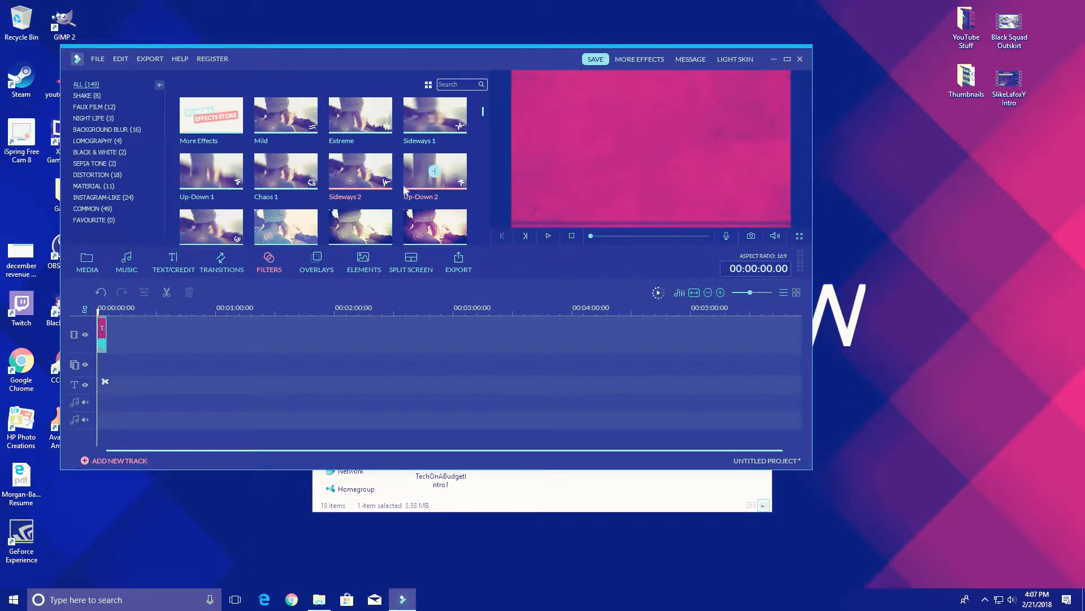
pyautogui.click(435, 183)
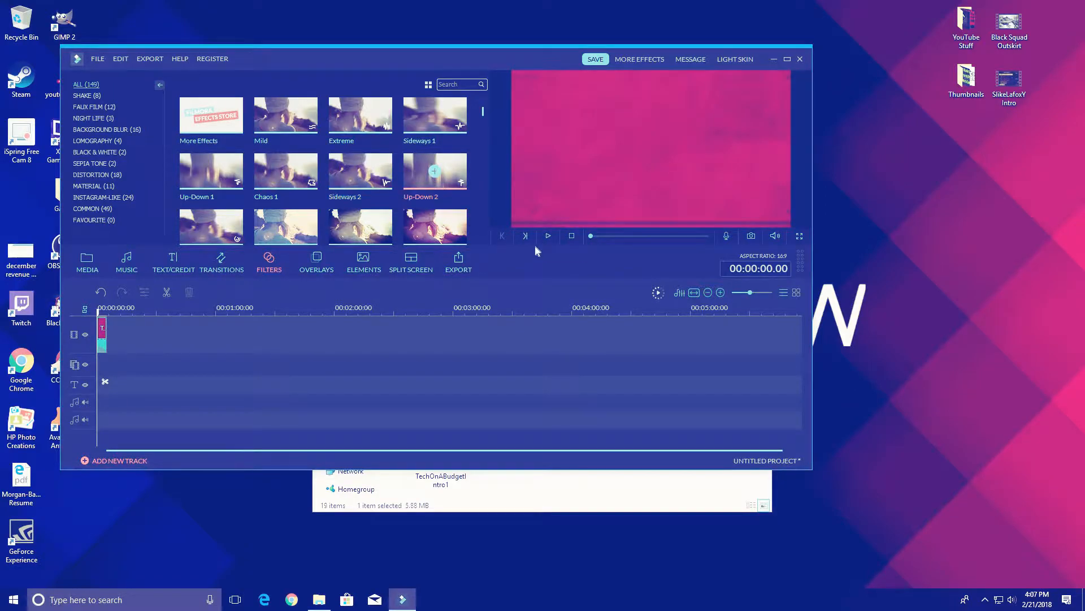
# Preview the September filter and open the overlay library.
pyautogui.click(452, 236)
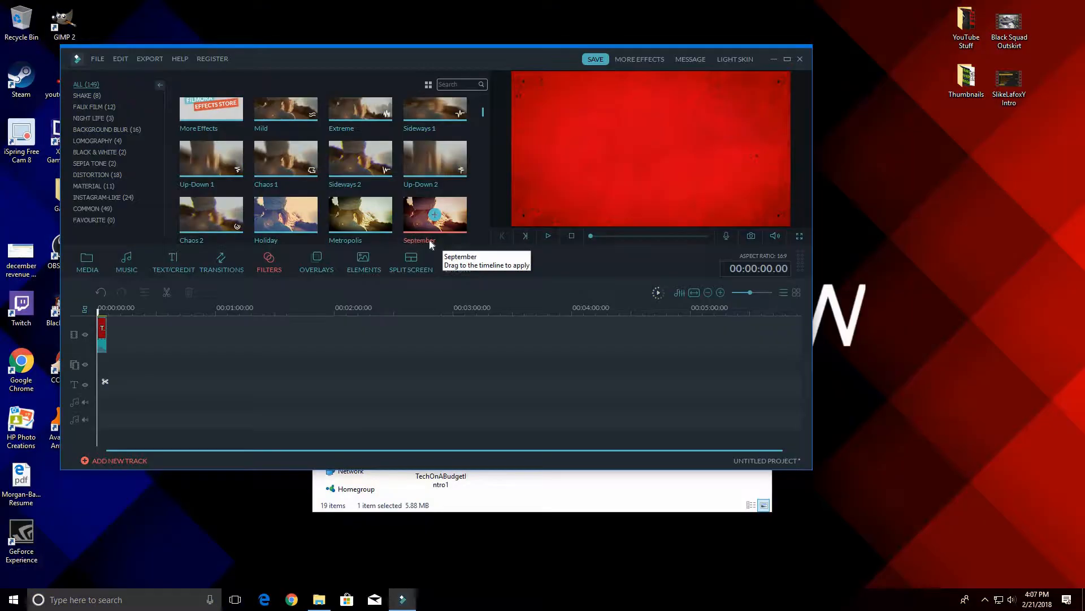
pyautogui.click(547, 235)
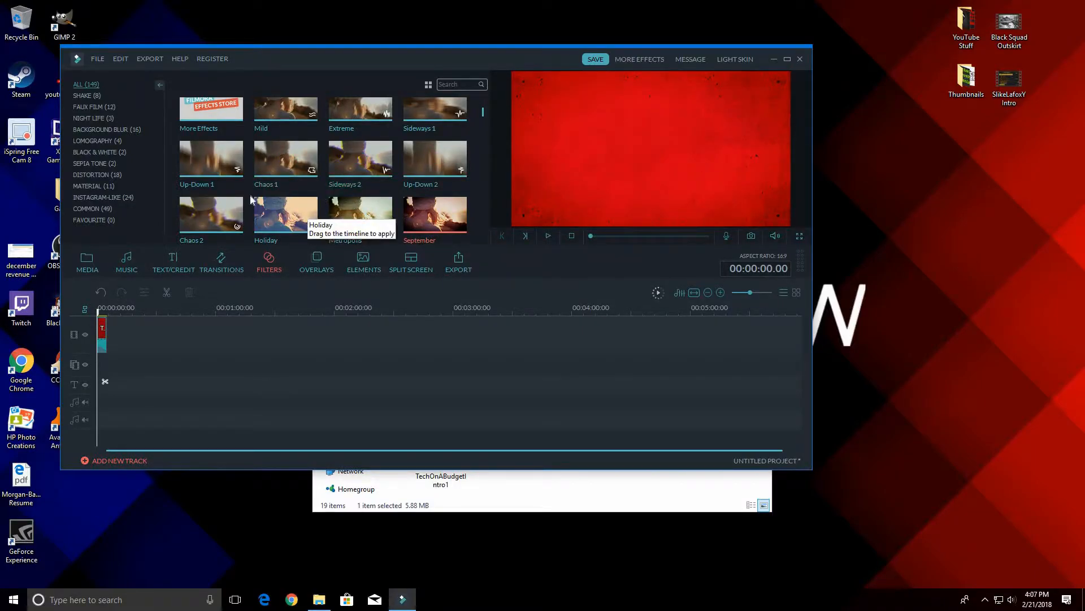
pyautogui.click(322, 269)
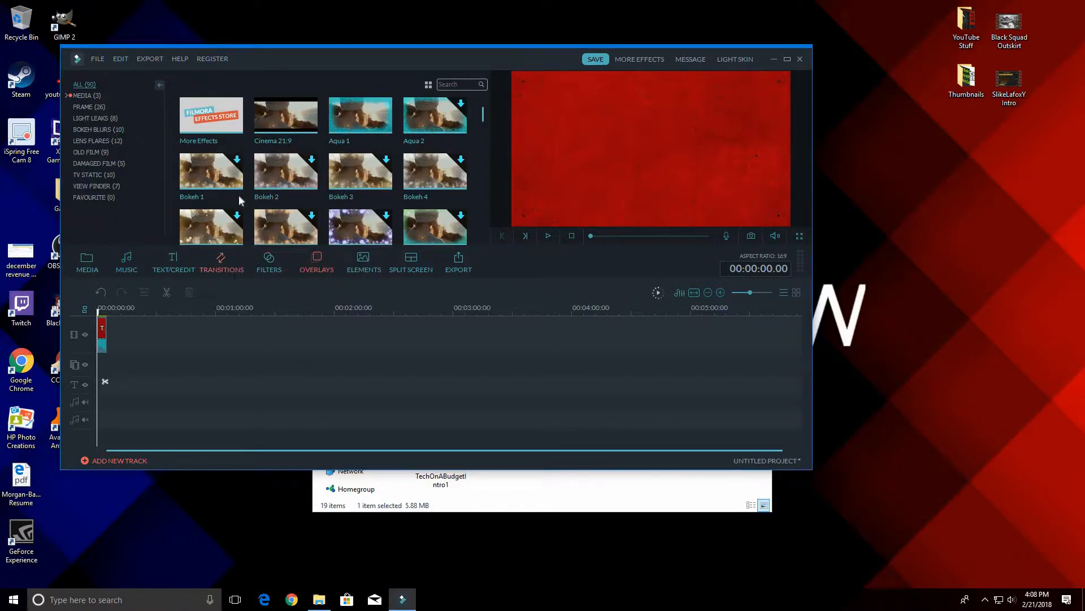
# Add the Black Squad 02.17 gameplay clip from the media album to the video track, directly behind the intro clip.
pyautogui.click(89, 261)
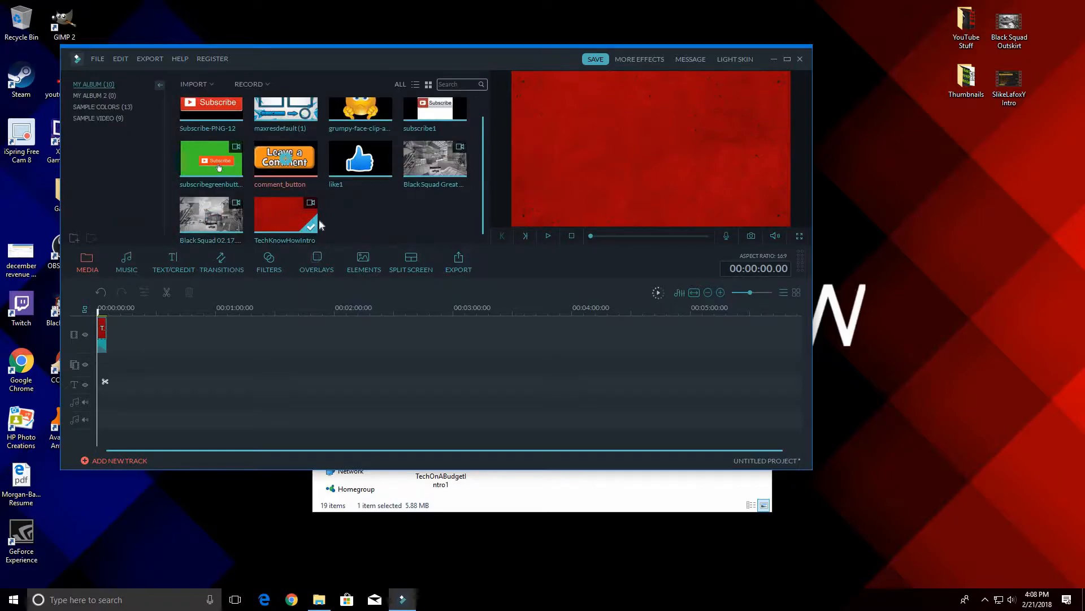
pyautogui.click(233, 233)
pyautogui.moveTo(142, 342); pyautogui.dragTo(176, 332)
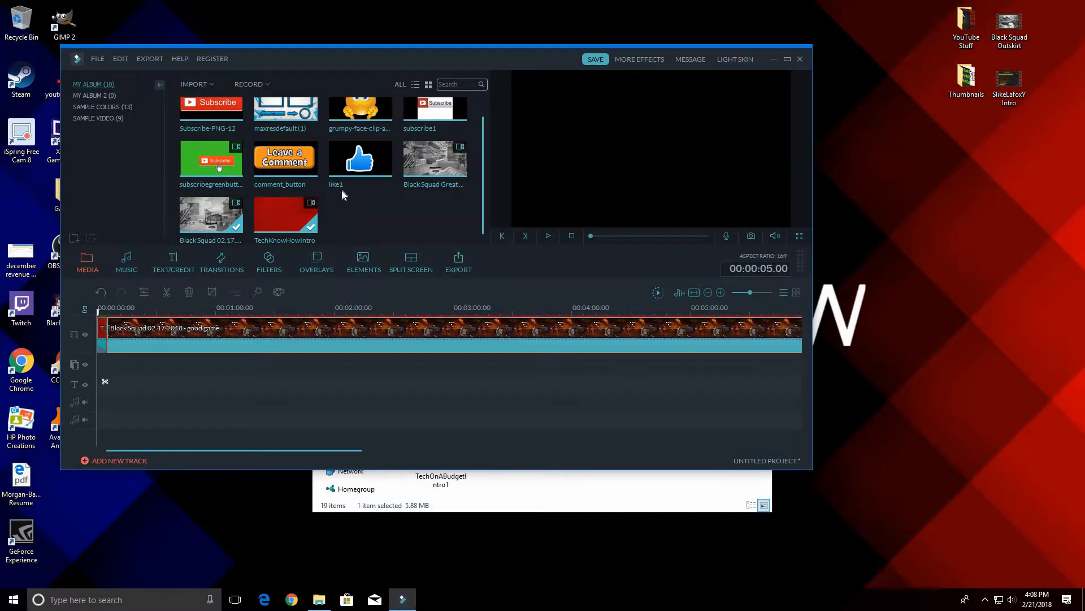
# Play a preview of the Aqua 1 overlay from the overlay library.
pyautogui.click(318, 263)
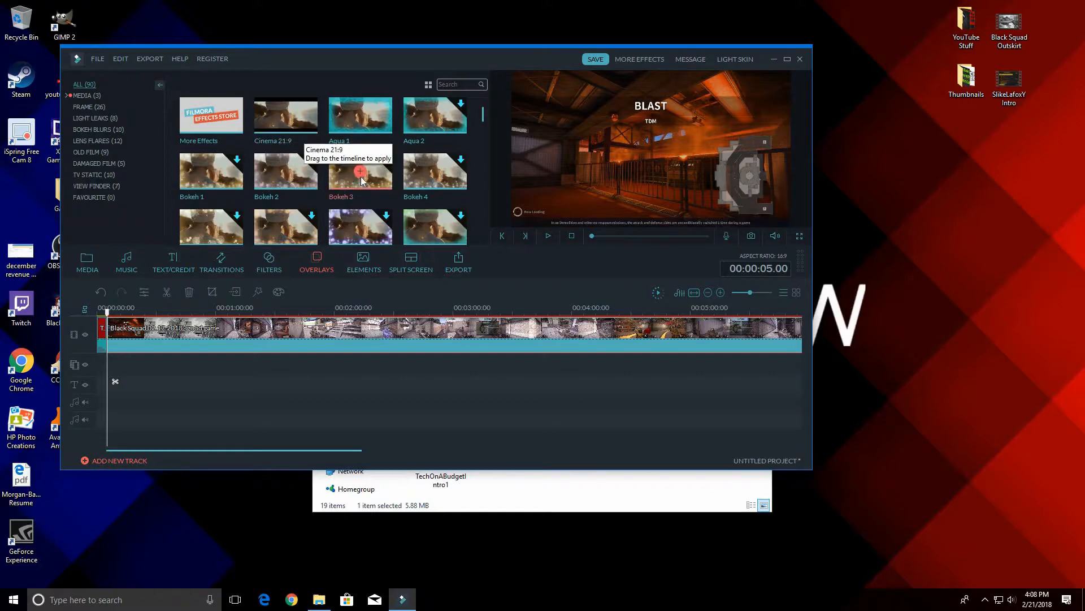
pyautogui.click(377, 130)
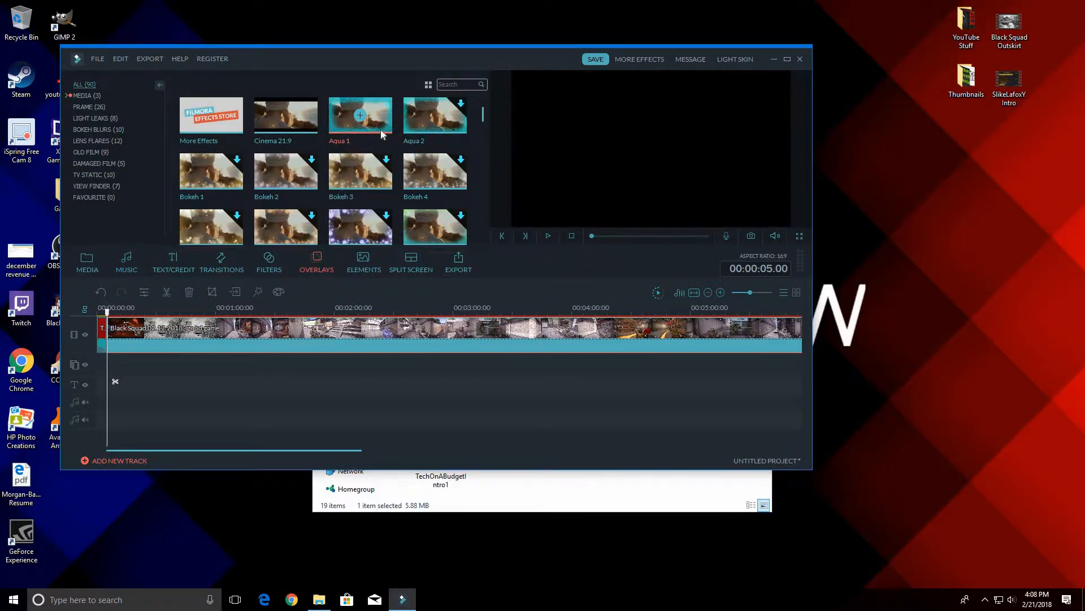
pyautogui.click(548, 235)
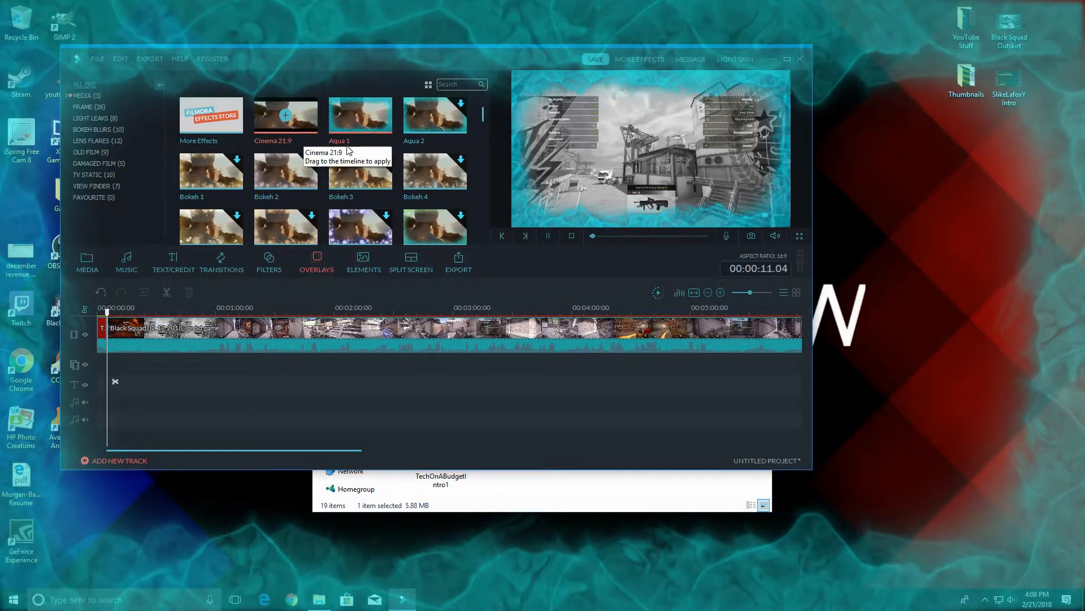
# Place the Aqua 1 overlay under the gameplay clip, extend it to about 5:32, and play the result from the beginning.
pyautogui.moveTo(335, 154); pyautogui.dragTo(732, 368)
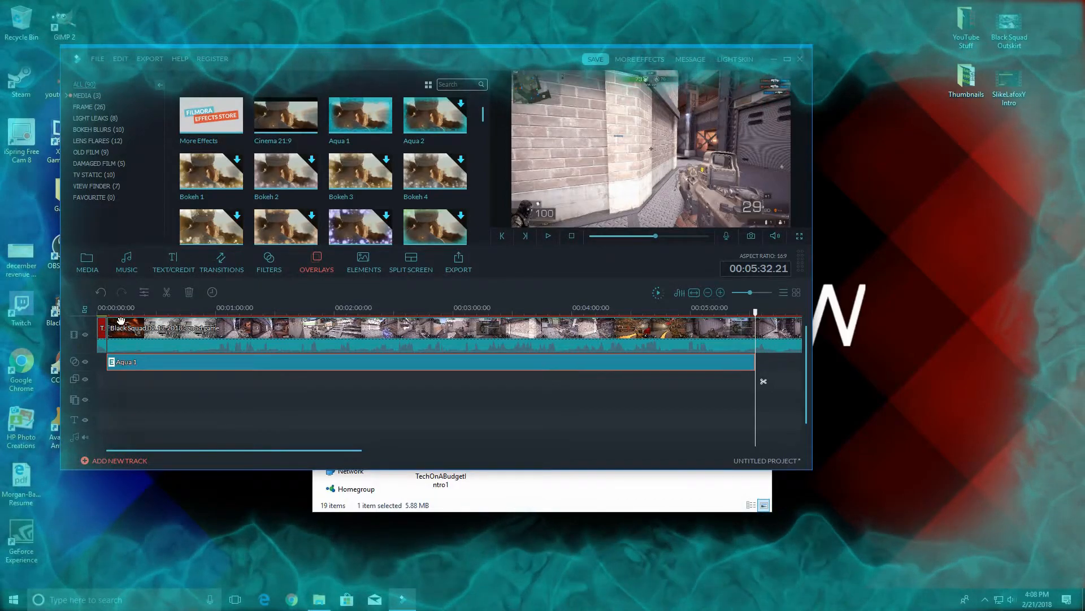
pyautogui.click(120, 321)
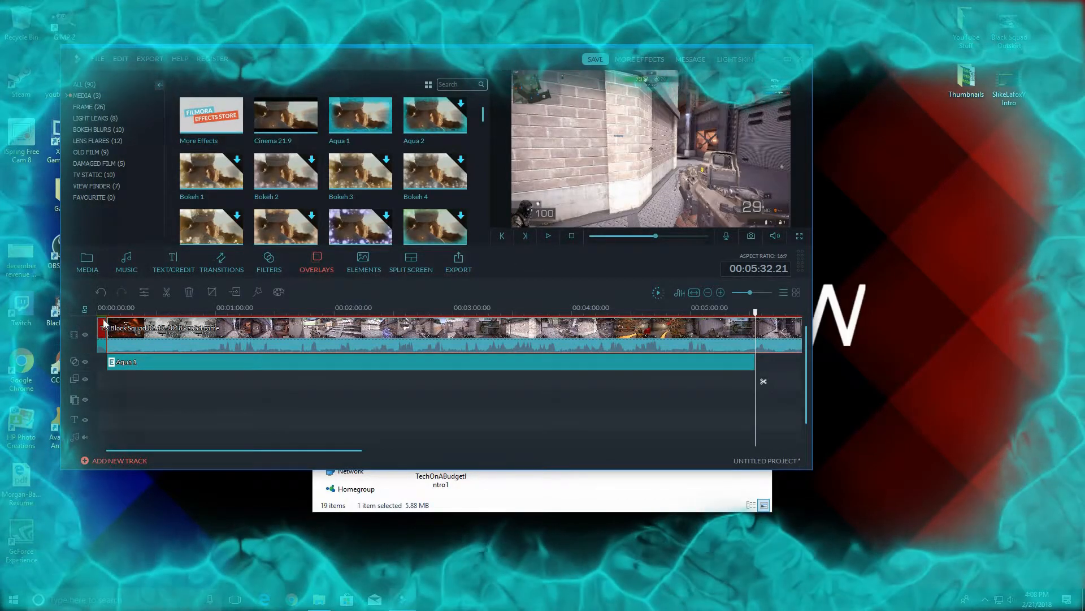
pyautogui.press('Home')
pyautogui.click(547, 236)
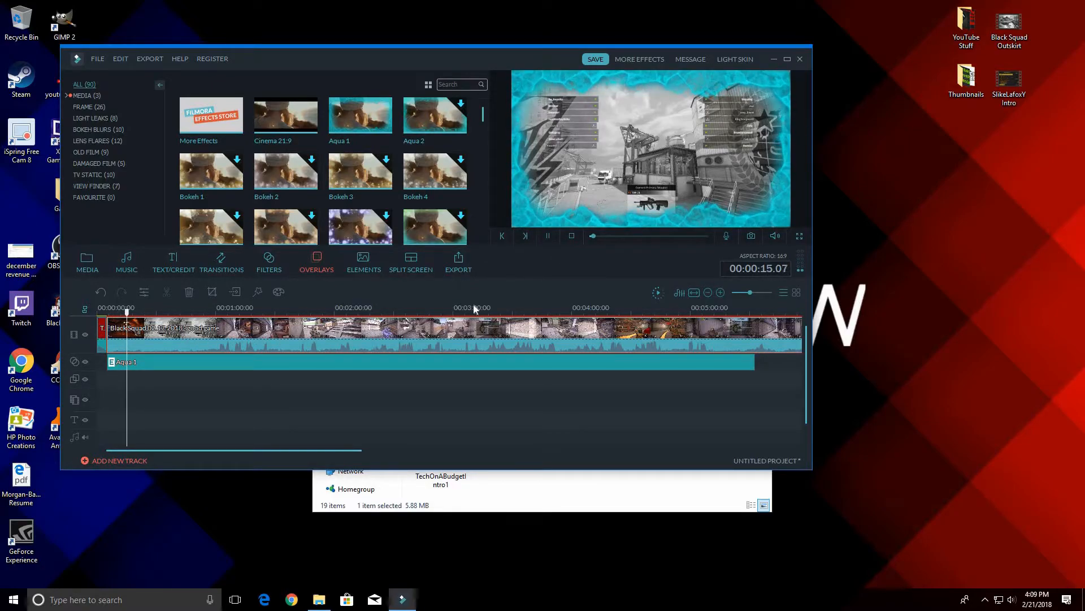
# Delete the Aqua 1 overlay from the timeline.
pyautogui.rightClick(373, 363)
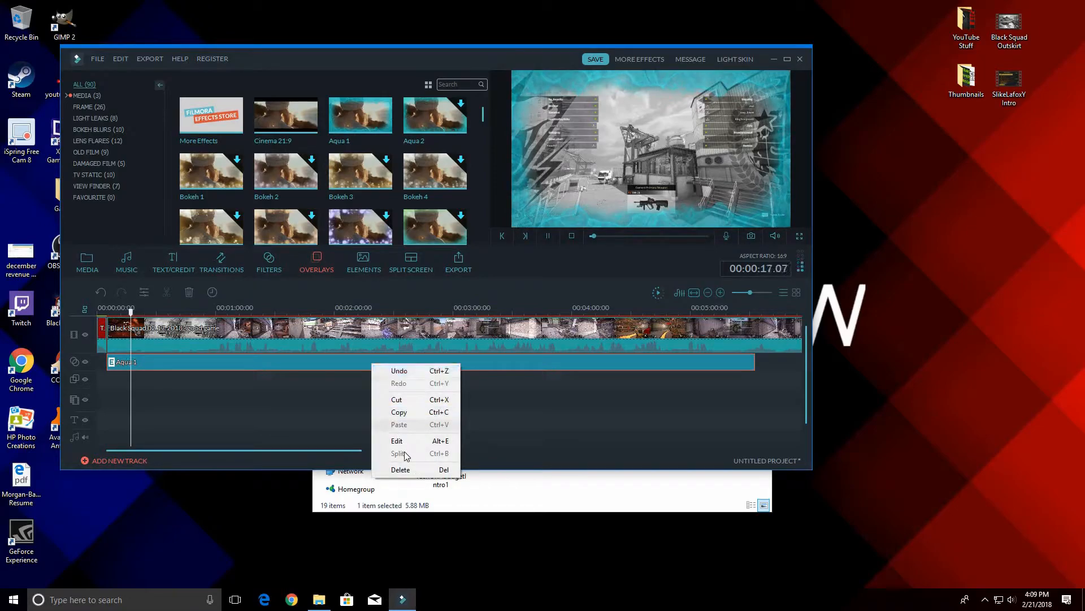
pyautogui.click(406, 469)
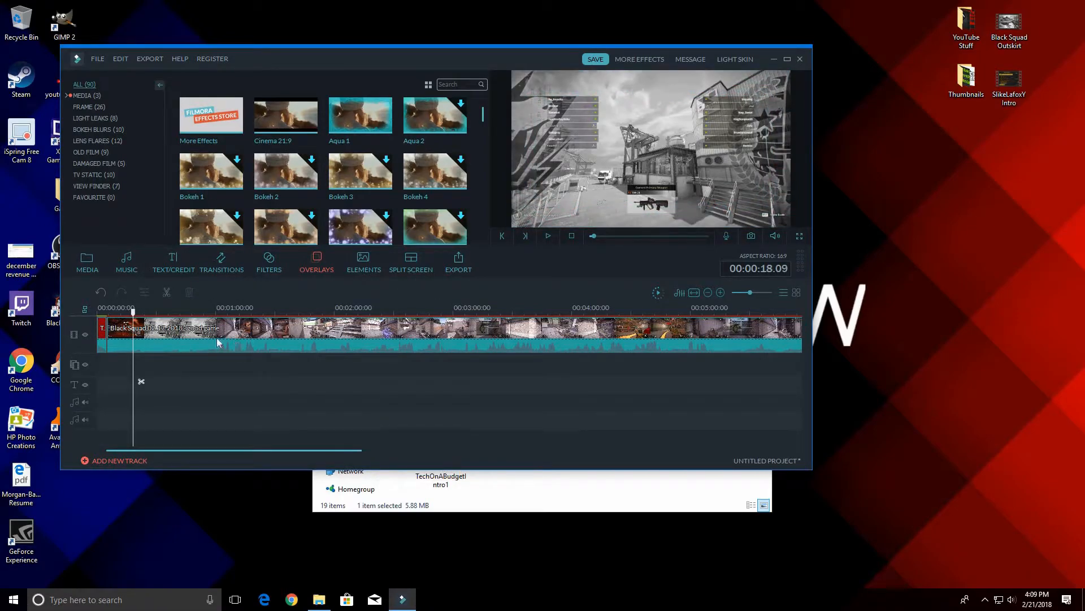
# Add the Element Love 2 heart to the overlay track at about 21 seconds and play it over the gameplay.
pyautogui.click(367, 268)
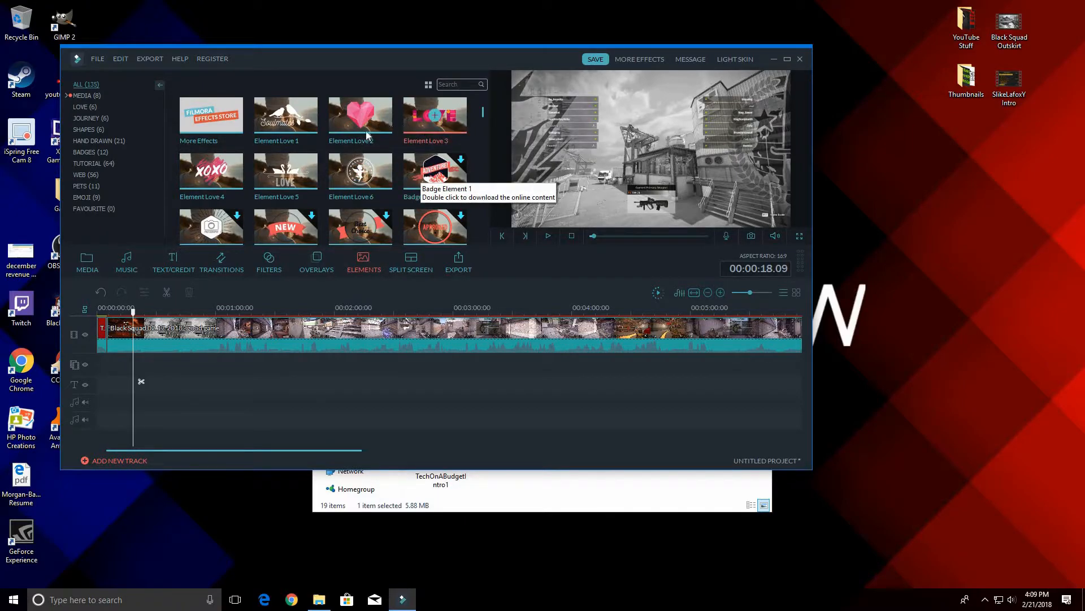
pyautogui.moveTo(199, 334); pyautogui.dragTo(142, 365)
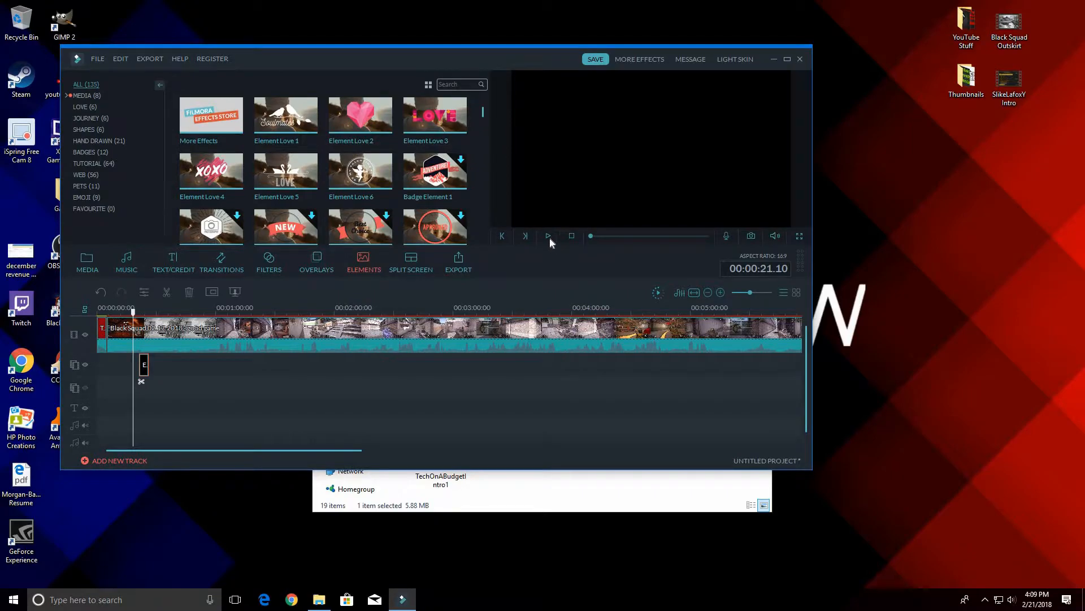
pyautogui.click(549, 236)
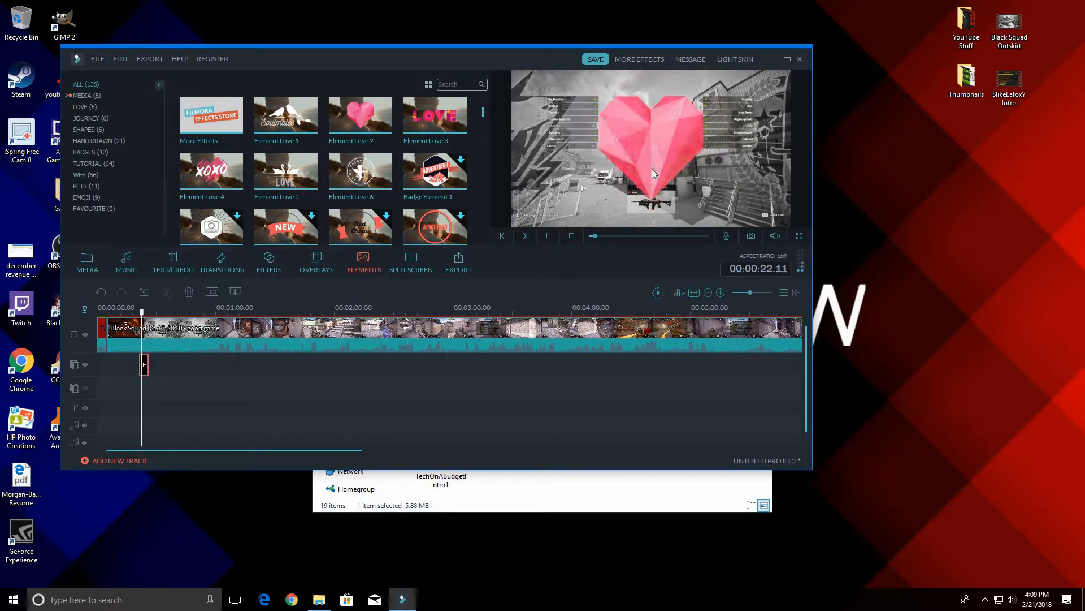
pyautogui.click(553, 236)
# Shrink the heart element, move it to the upper-right corner of the video frame, and play it back.
pyautogui.doubleClick(145, 366)
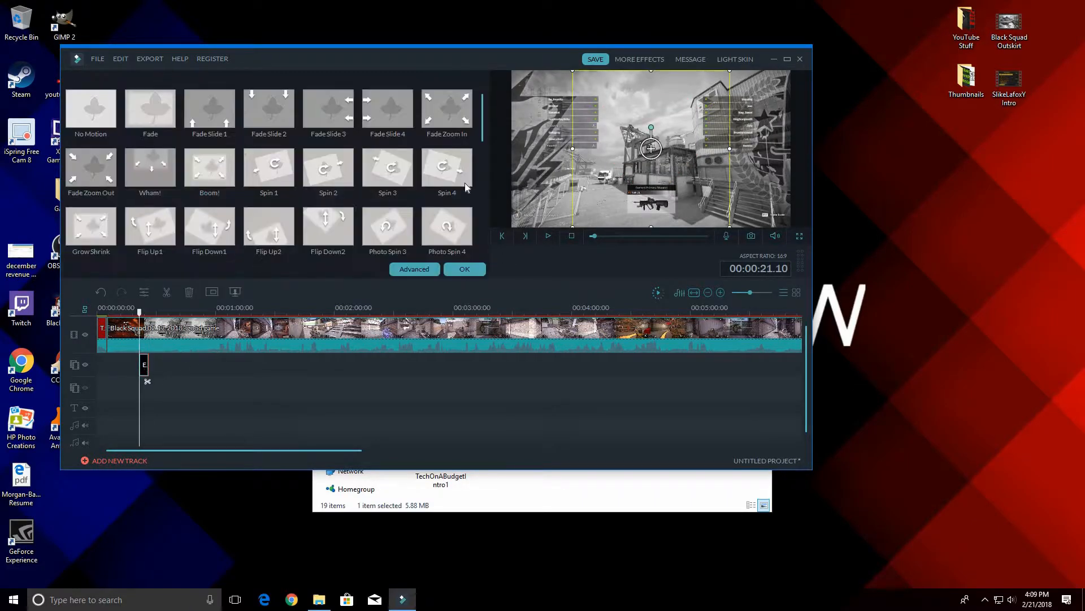
pyautogui.moveTo(581, 75); pyautogui.dragTo(642, 139)
pyautogui.moveTo(692, 191); pyautogui.dragTo(749, 104)
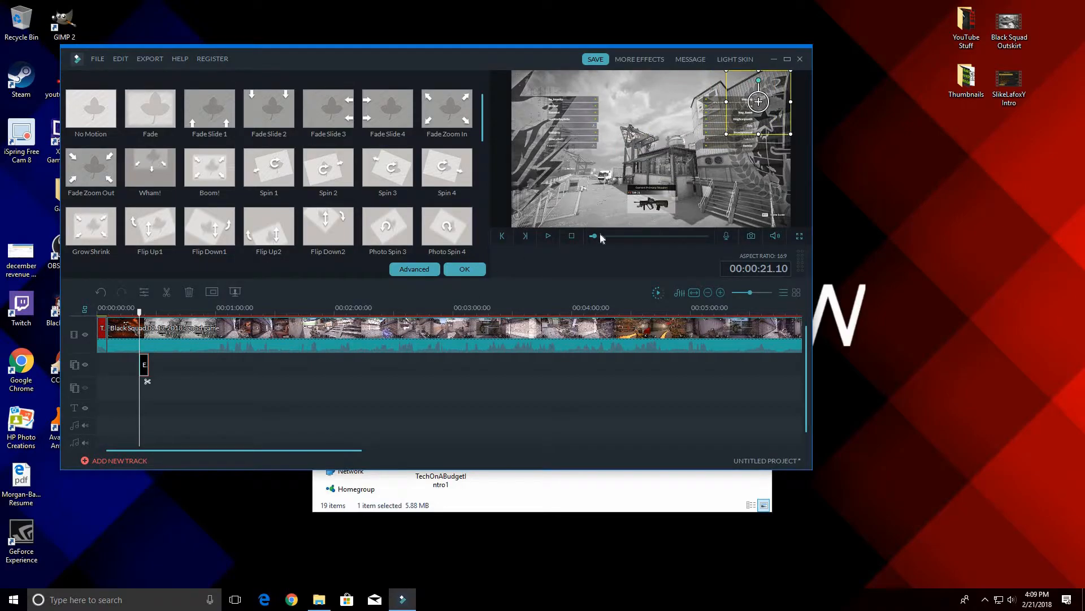
pyautogui.click(549, 234)
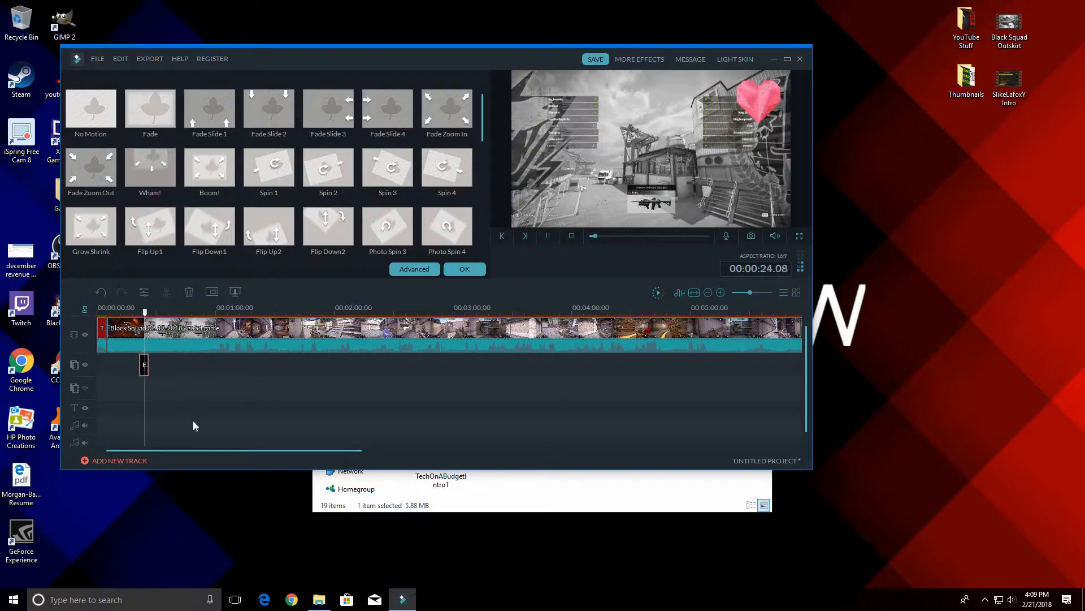
# Delete the heart element from the timeline.
pyautogui.rightClick(146, 372)
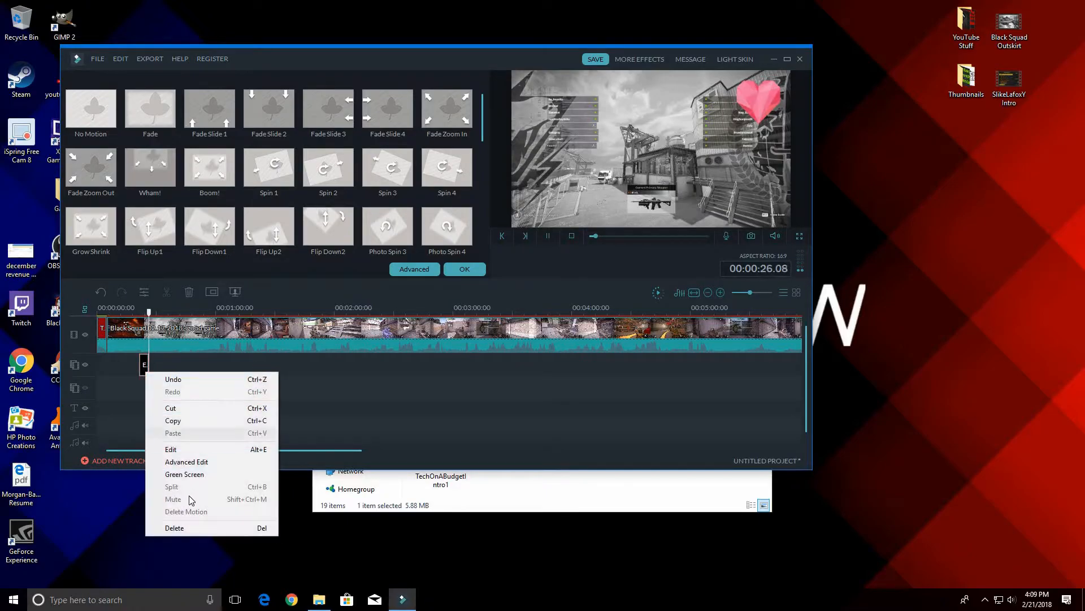
pyautogui.click(191, 527)
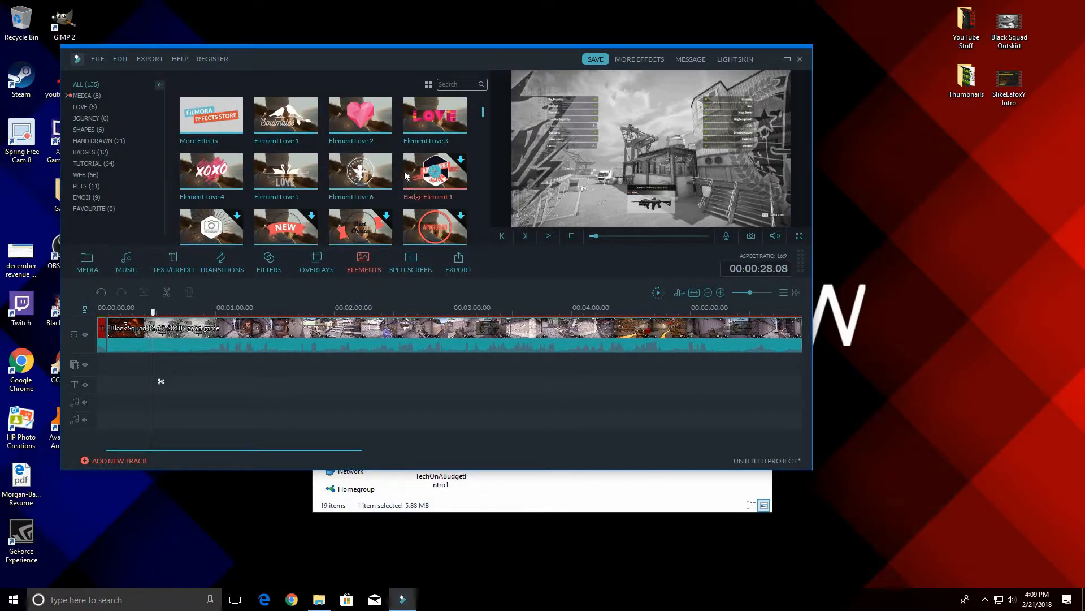
# Add Element Love 3 at about 28 seconds, apply the Spin 4 motion to it, and play it back.
pyautogui.moveTo(415, 125); pyautogui.dragTo(153, 364)
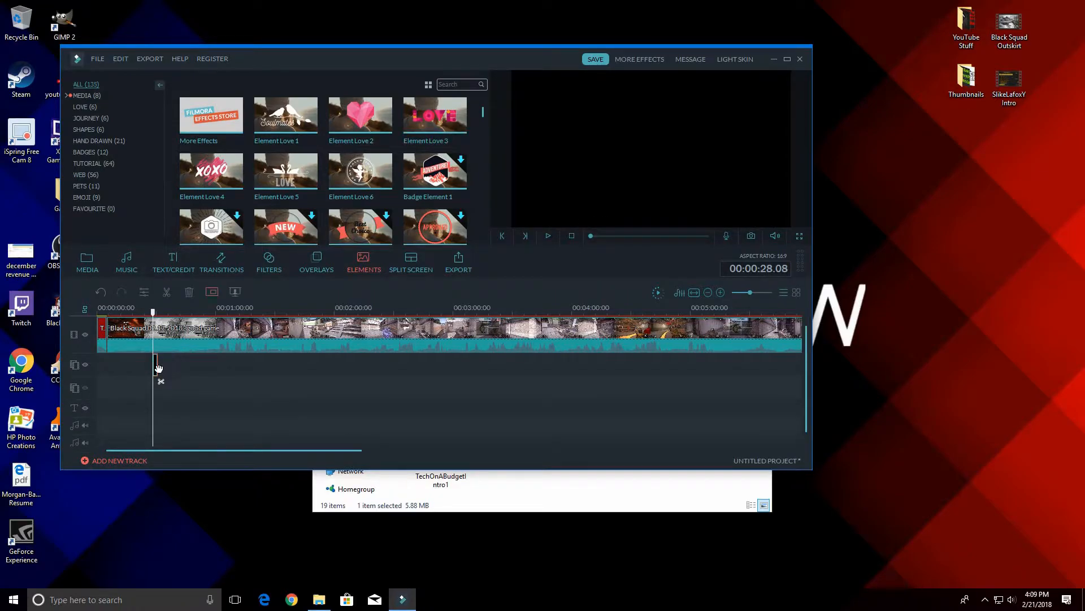
pyautogui.doubleClick(155, 365)
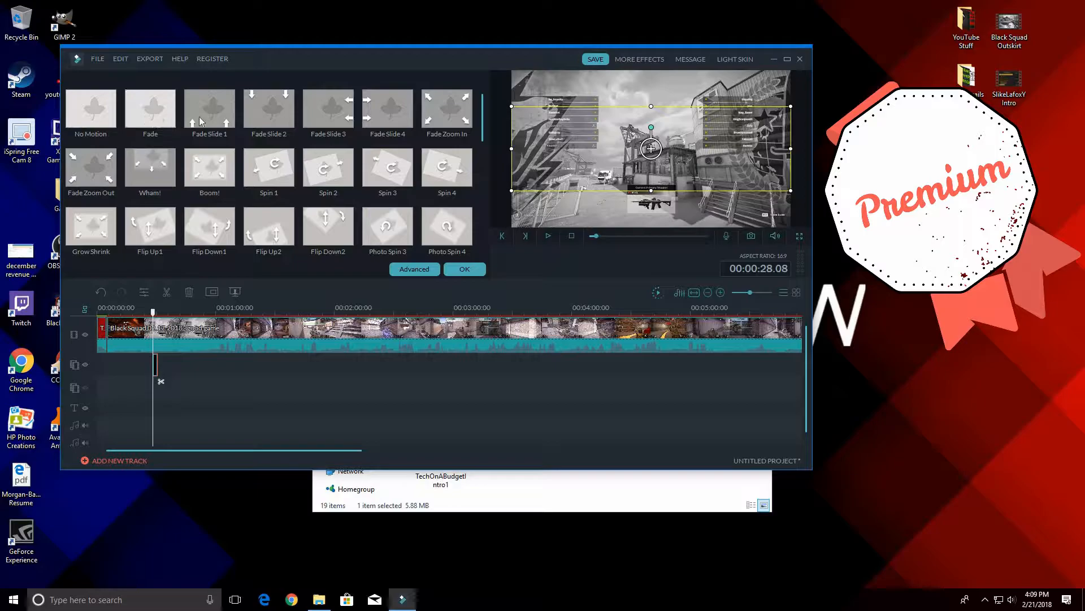
pyautogui.click(436, 176)
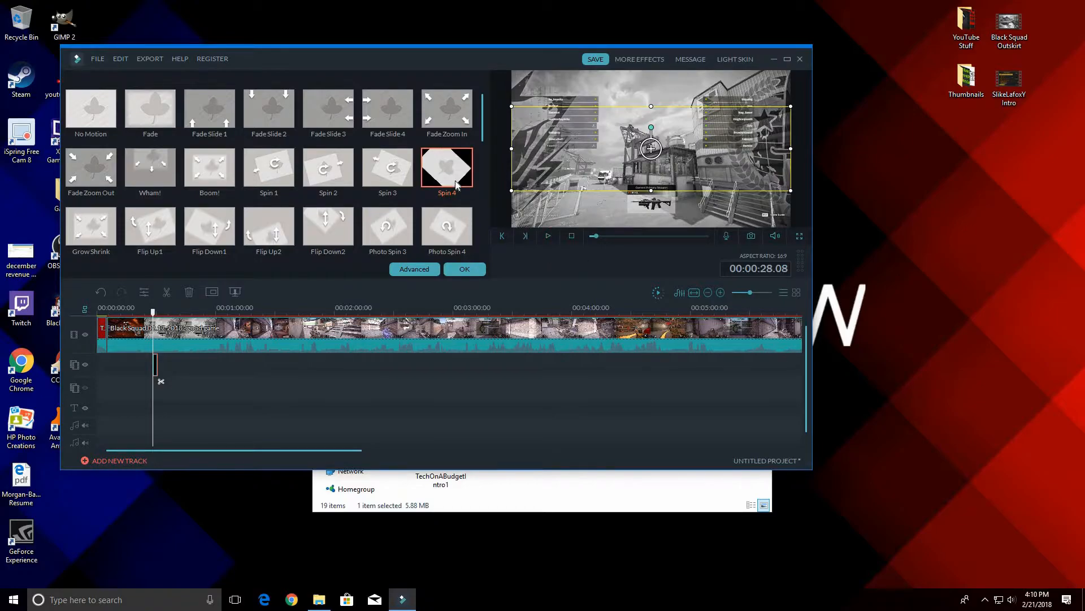
pyautogui.click(547, 233)
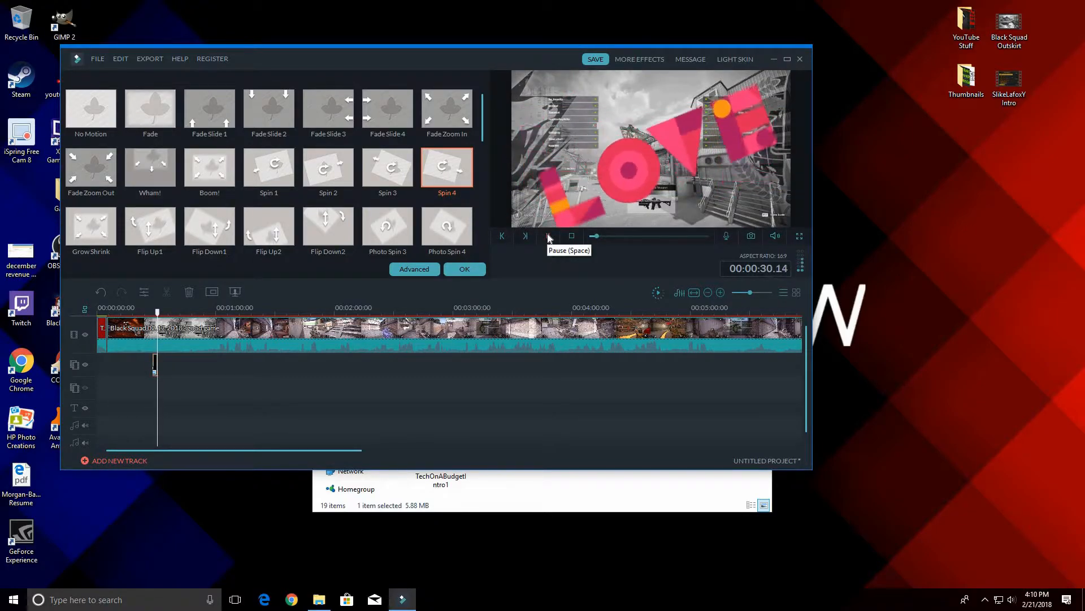
# Delete the Element Love 3 graphic from the timeline.
pyautogui.rightClick(155, 366)
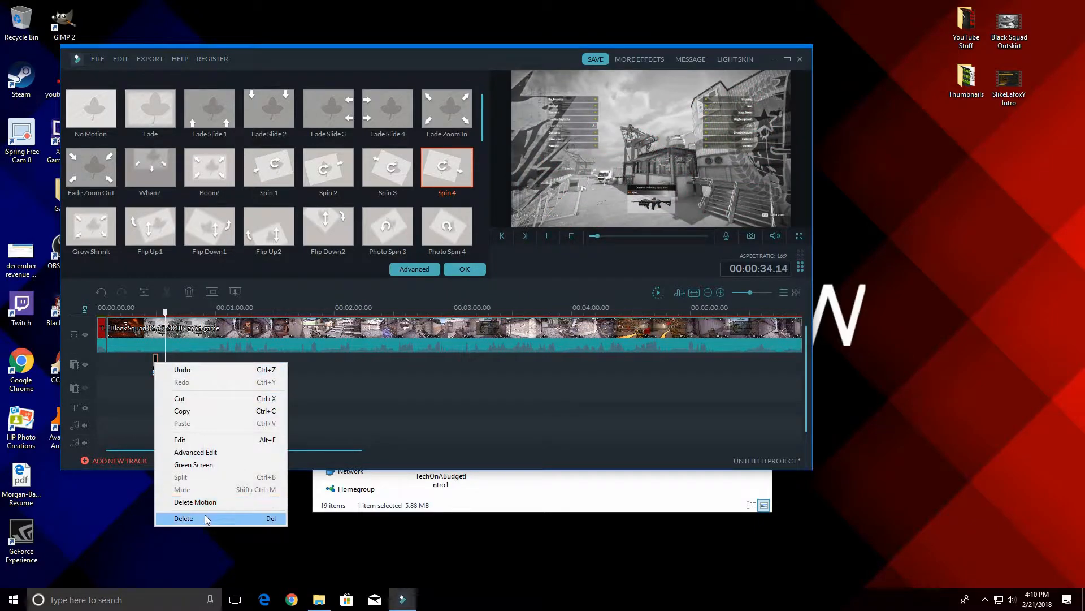
pyautogui.click(206, 517)
# Preview the 2 Screen B split-screen template and add it at the end of the gameplay clip on the video track.
pyautogui.click(414, 274)
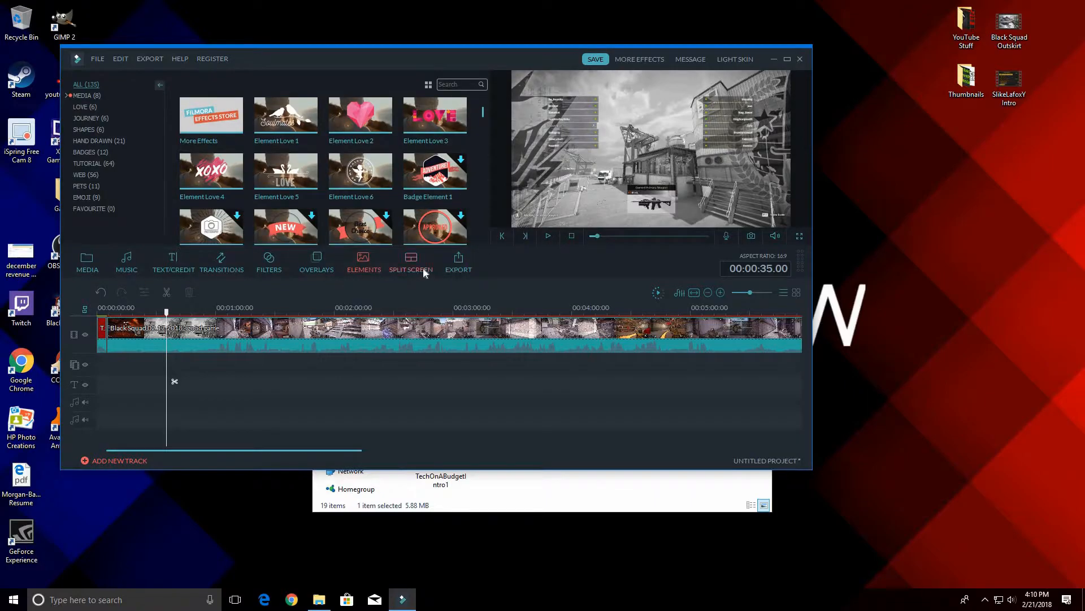
pyautogui.click(413, 269)
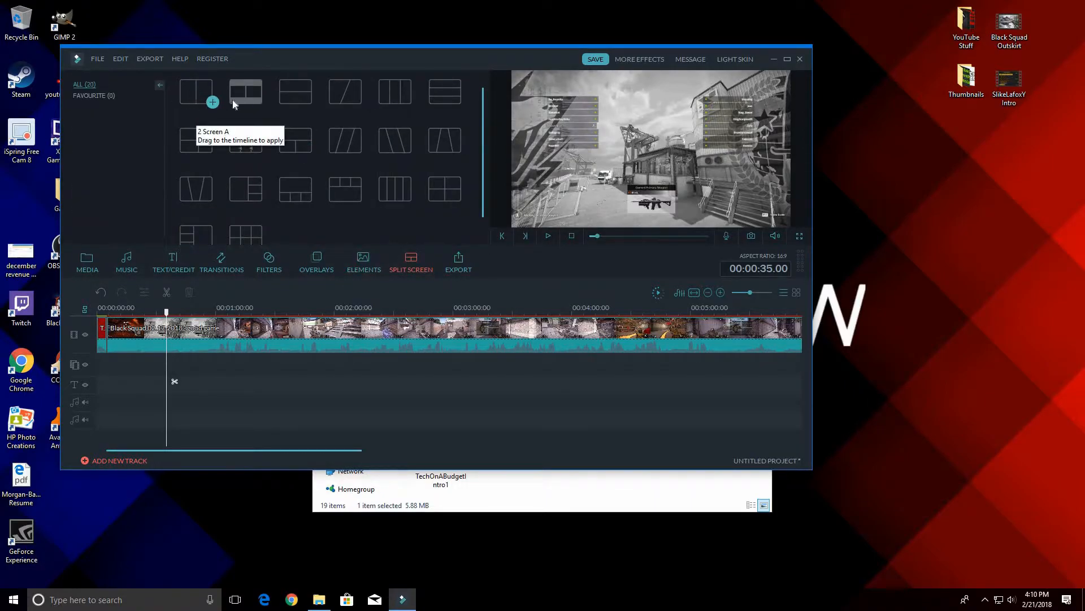
pyautogui.click(234, 96)
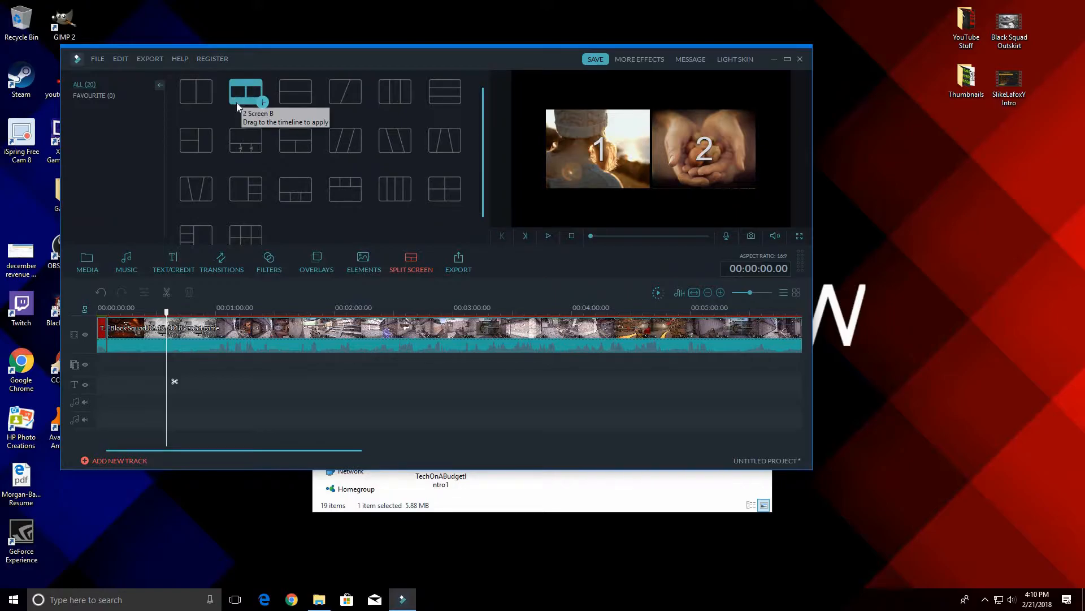
pyautogui.moveTo(280, 450); pyautogui.dragTo(563, 416)
pyautogui.moveTo(246, 97); pyautogui.dragTo(496, 365)
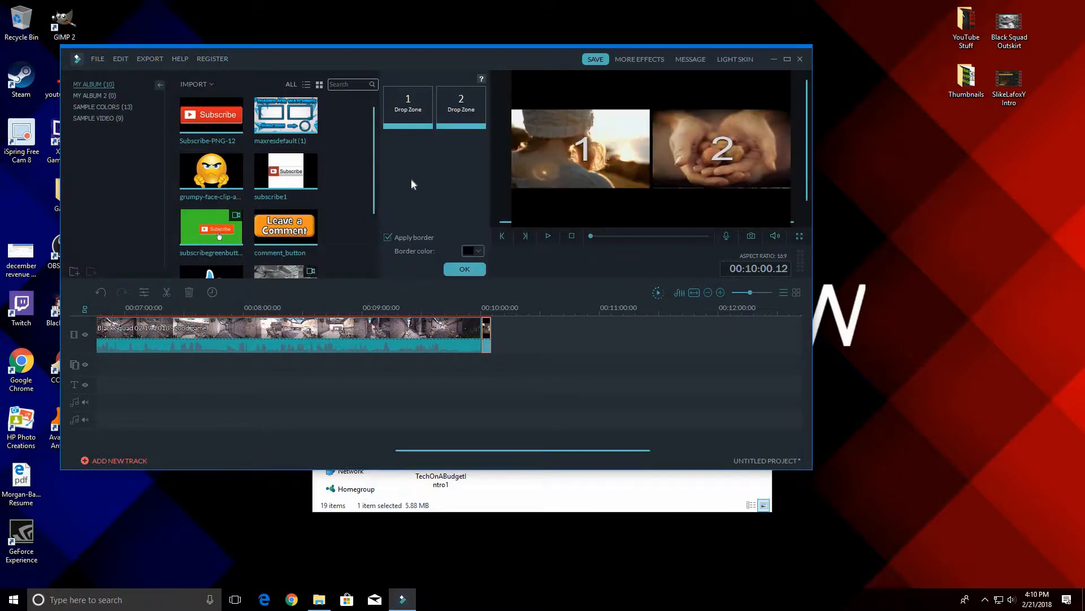
# Fill split-screen zone 1 with the Black Squad Great clip and zone 2 with the Black Squad 02.17 clip, and play them.
pyautogui.moveTo(372, 185); pyautogui.dragTo(583, 157)
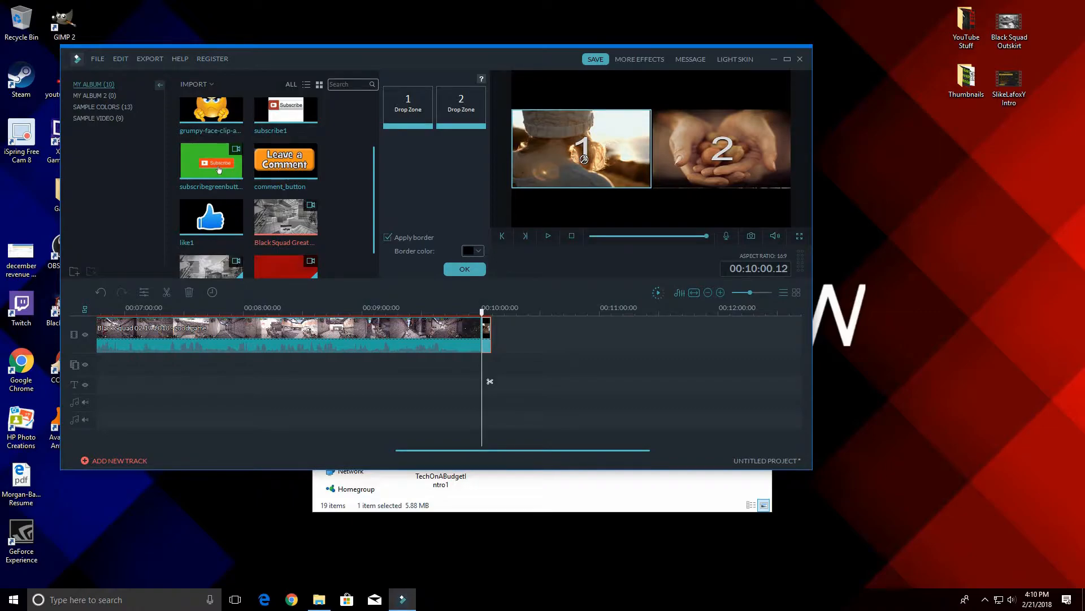
pyautogui.moveTo(420, 118); pyautogui.dragTo(416, 110)
pyautogui.moveTo(218, 270); pyautogui.dragTo(477, 205)
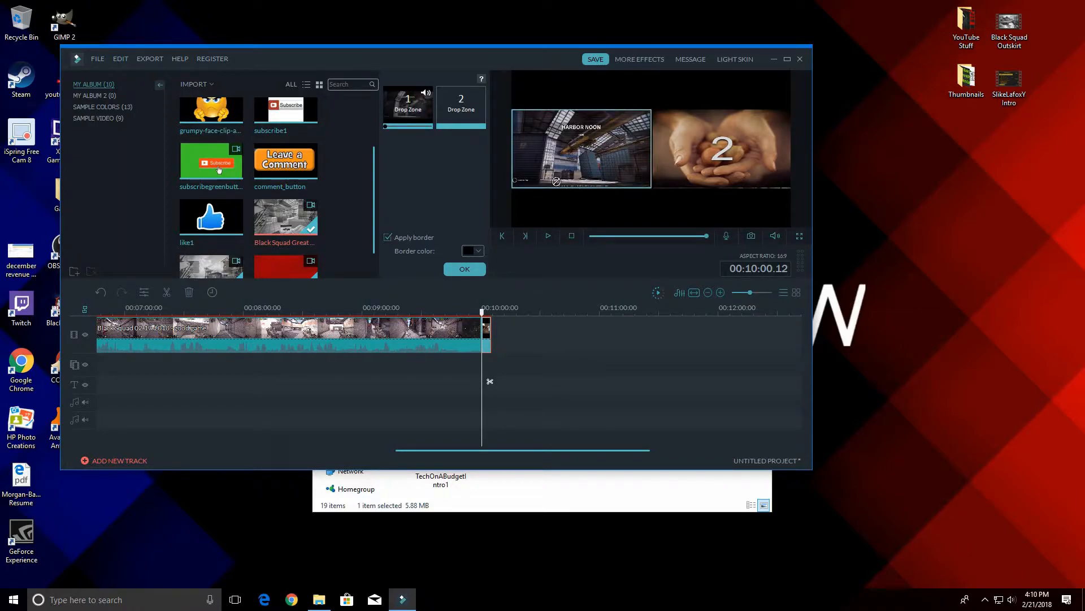
pyautogui.moveTo(700, 149); pyautogui.dragTo(499, 120)
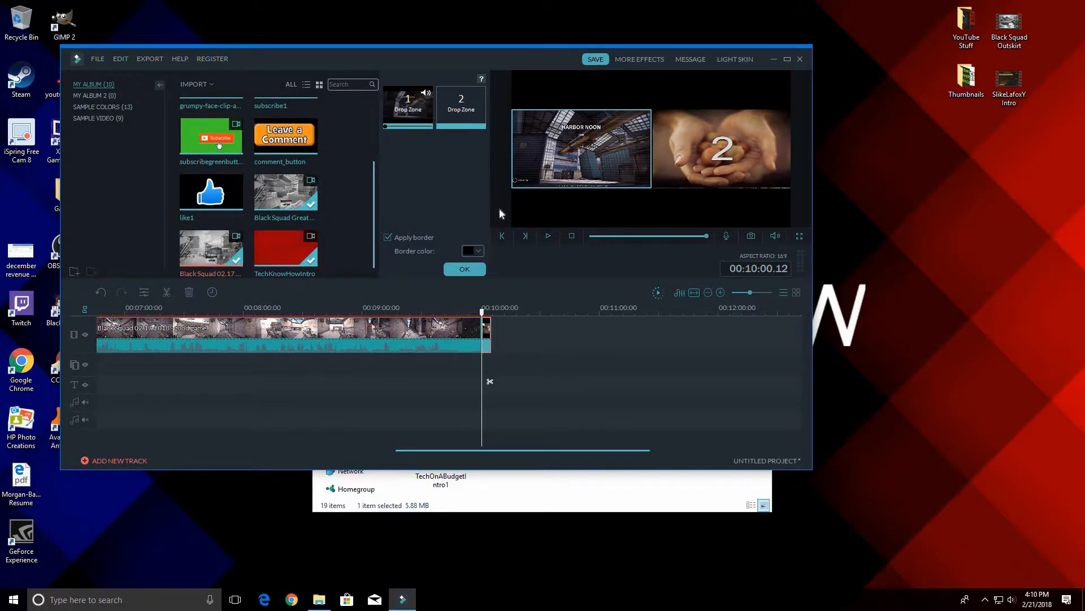
pyautogui.click(546, 237)
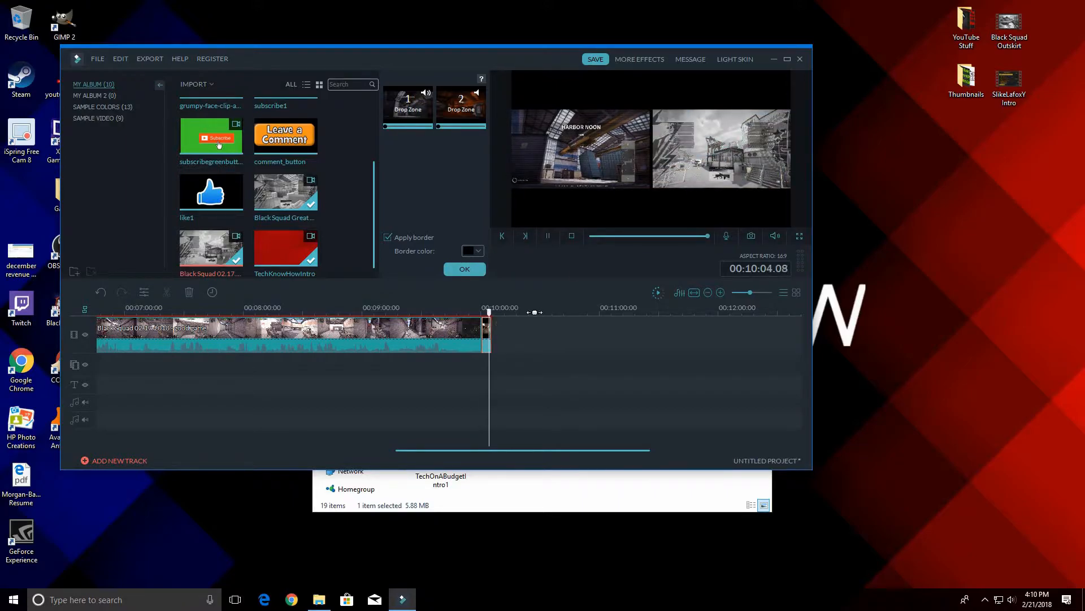
# Delete the split-screen clip from the end of the video track.
pyautogui.doubleClick(491, 338)
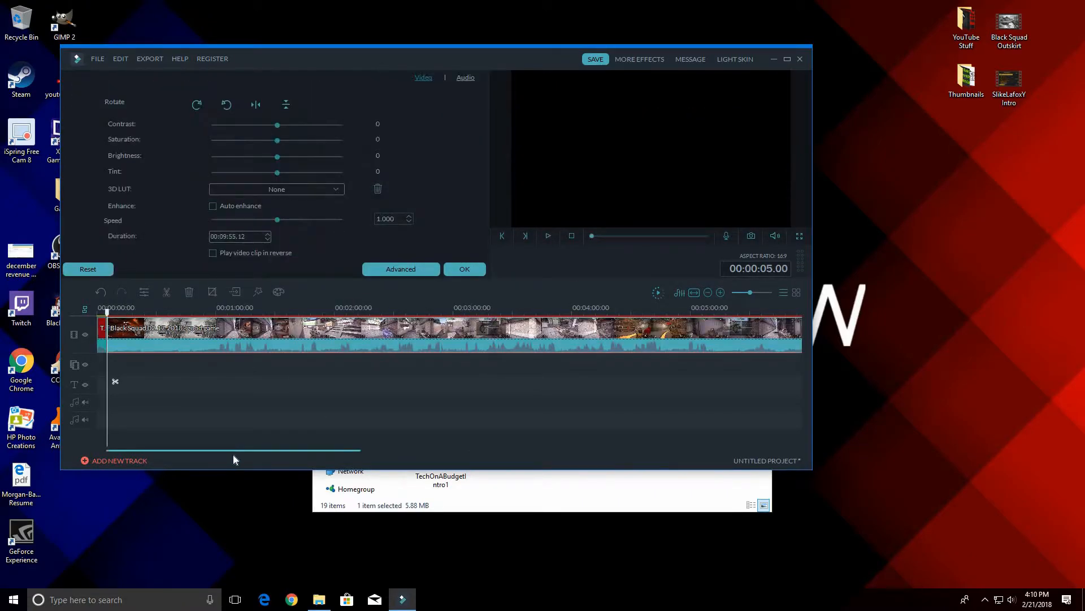
pyautogui.moveTo(248, 450); pyautogui.dragTo(580, 422)
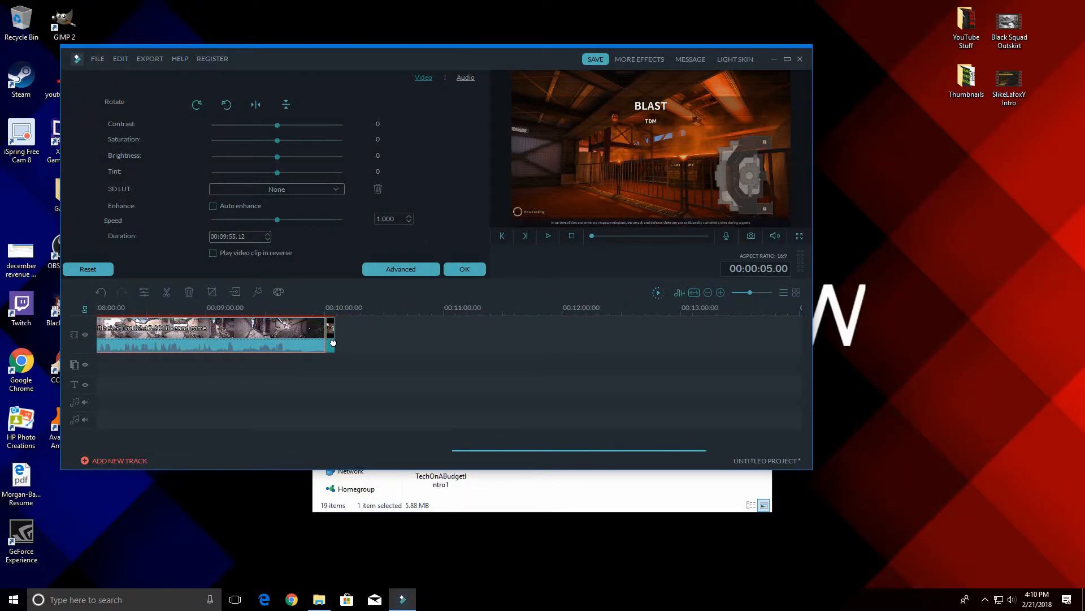
pyautogui.click(336, 415)
pyautogui.rightClick(336, 415)
pyautogui.click(360, 447)
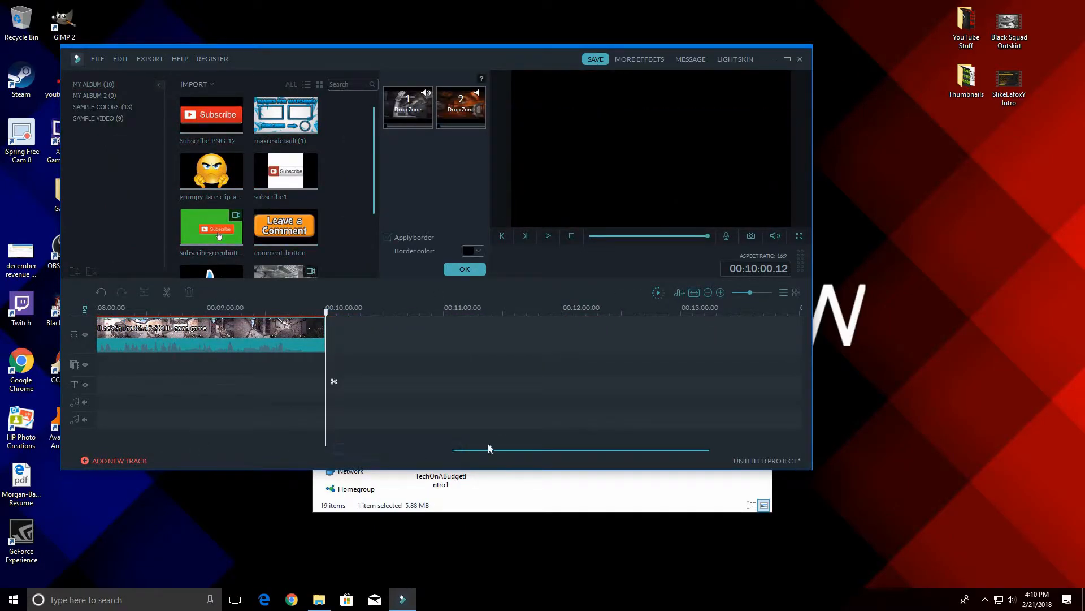
pyautogui.moveTo(498, 451); pyautogui.dragTo(99, 456)
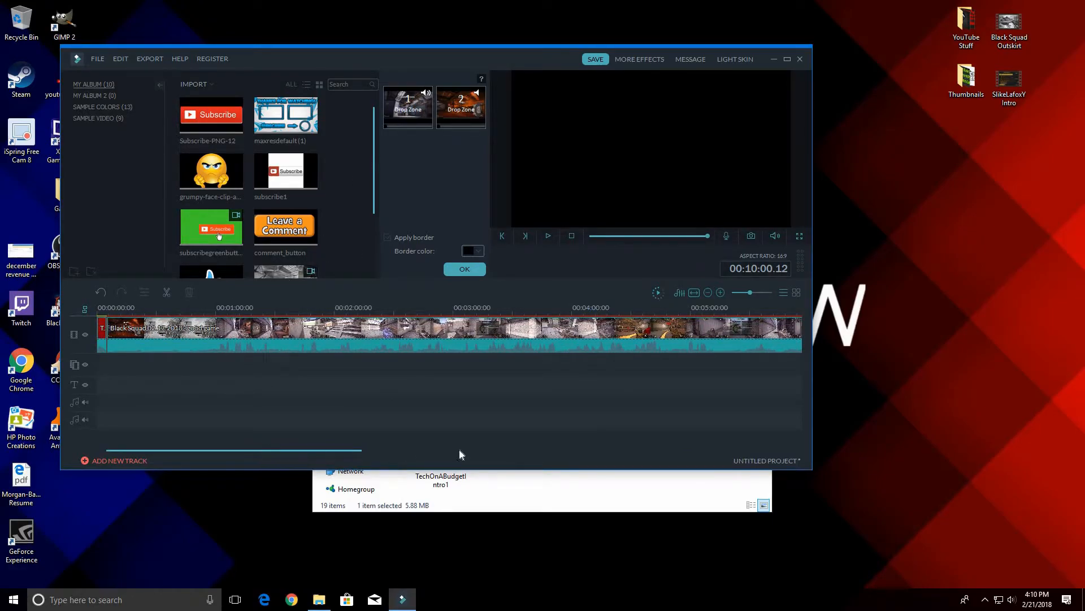
# Open the export options and look through the device presets, including Galaxy S5, iPad, Smart Phone and PS4.
pyautogui.click(459, 267)
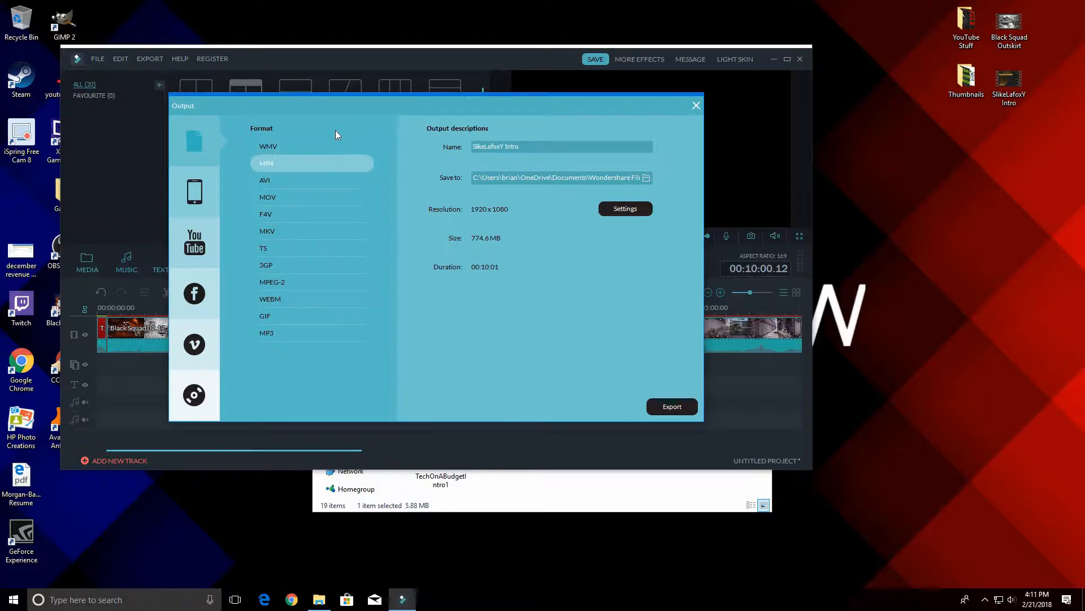
pyautogui.click(202, 189)
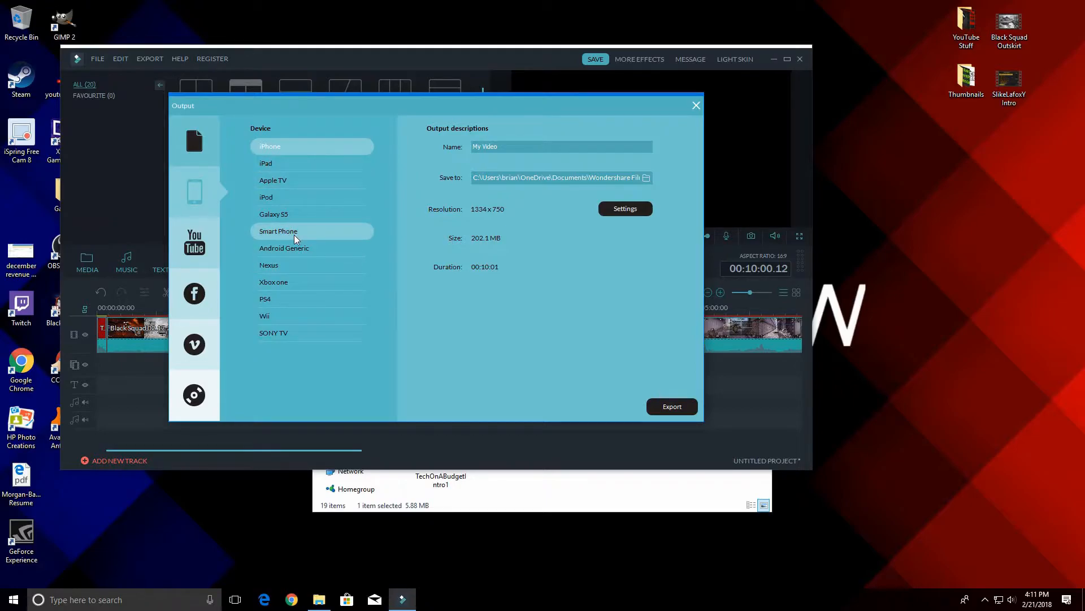
pyautogui.click(282, 216)
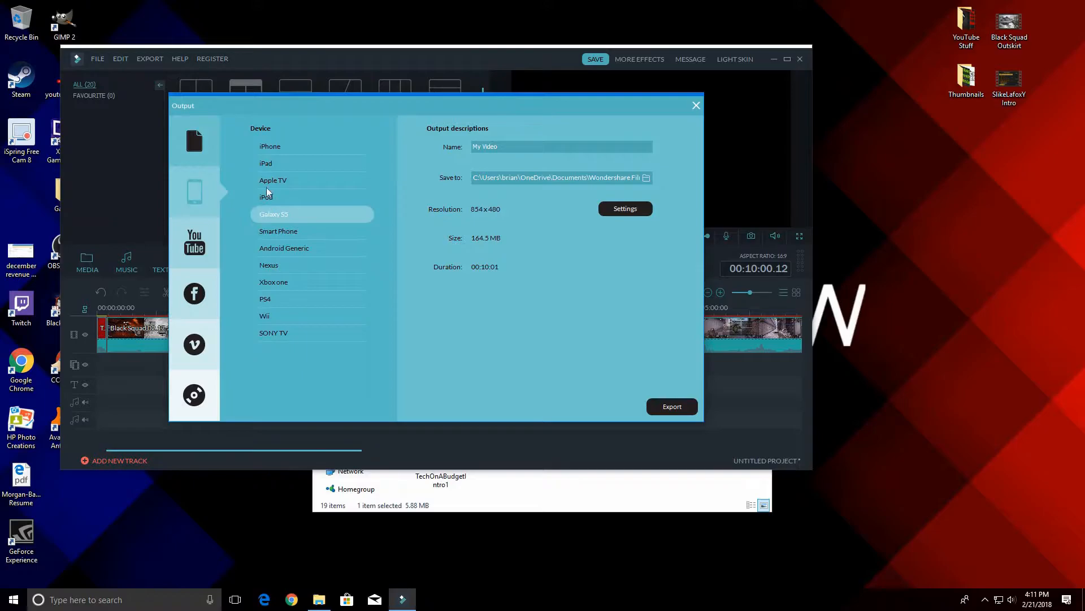
pyautogui.click(266, 167)
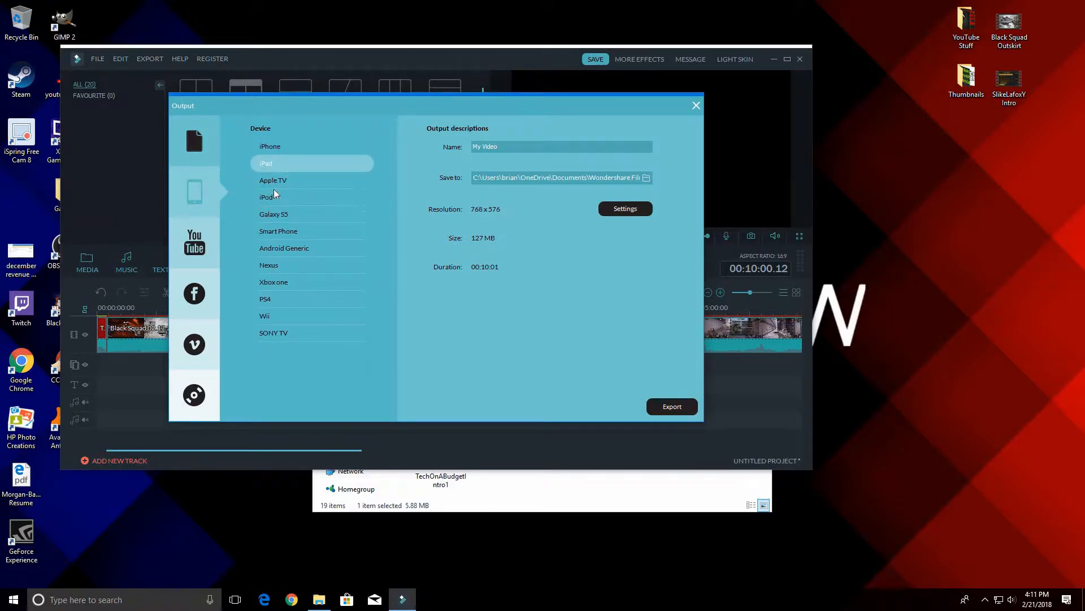
pyautogui.click(275, 234)
pyautogui.click(283, 299)
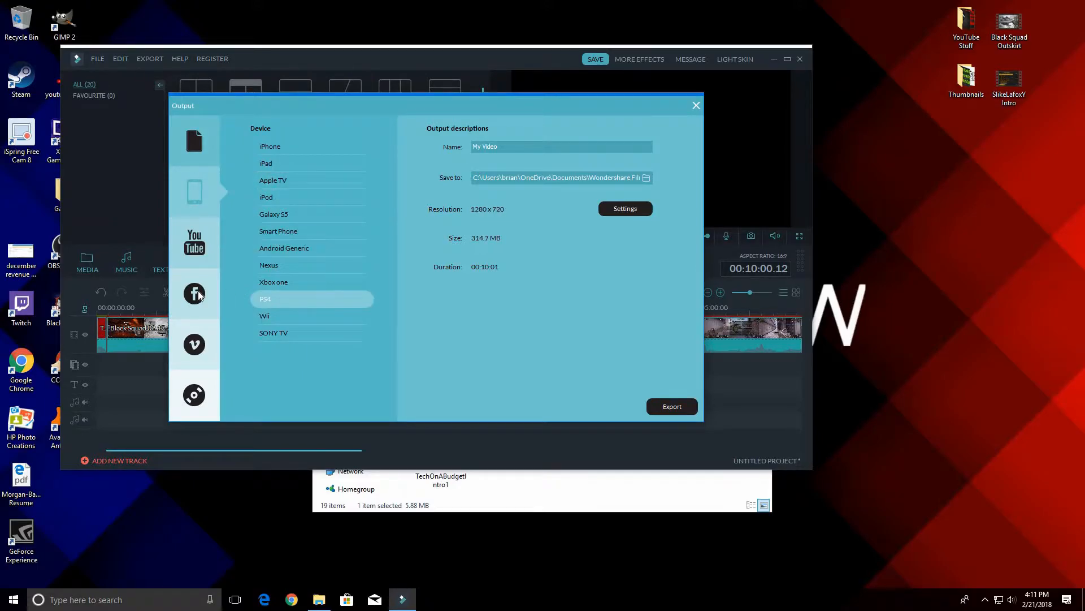
# Review the Facebook, Vimeo and DVD export options and return to the local file formats.
pyautogui.click(209, 285)
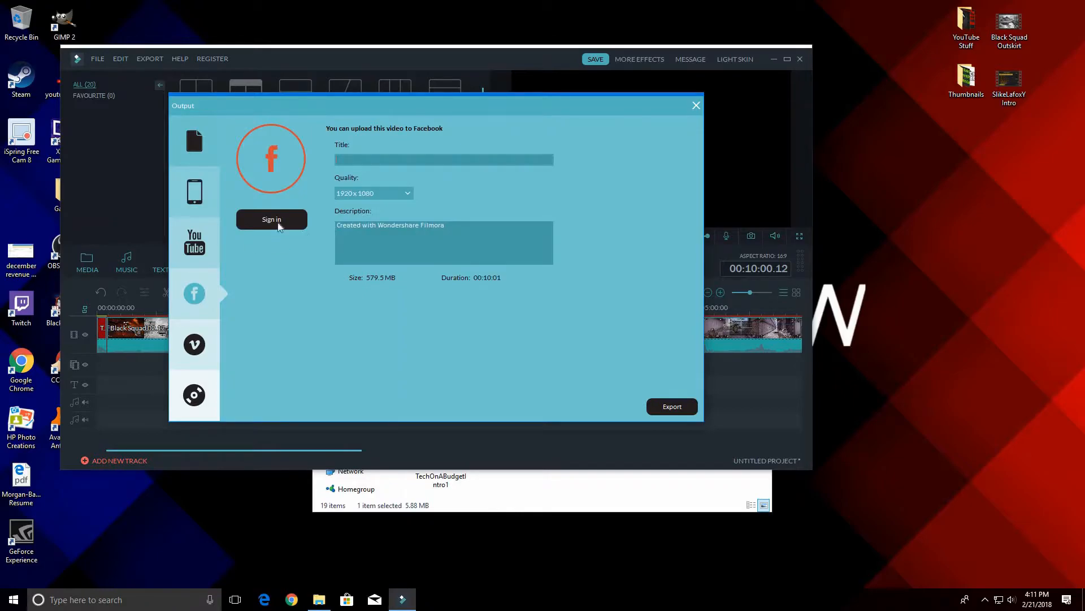
pyautogui.click(203, 346)
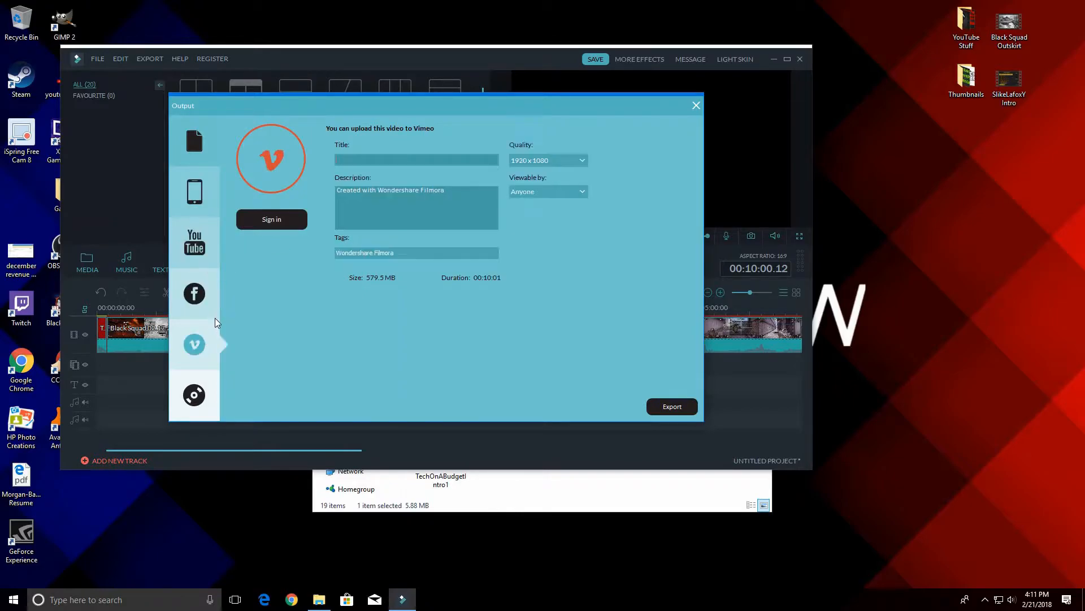
pyautogui.click(202, 398)
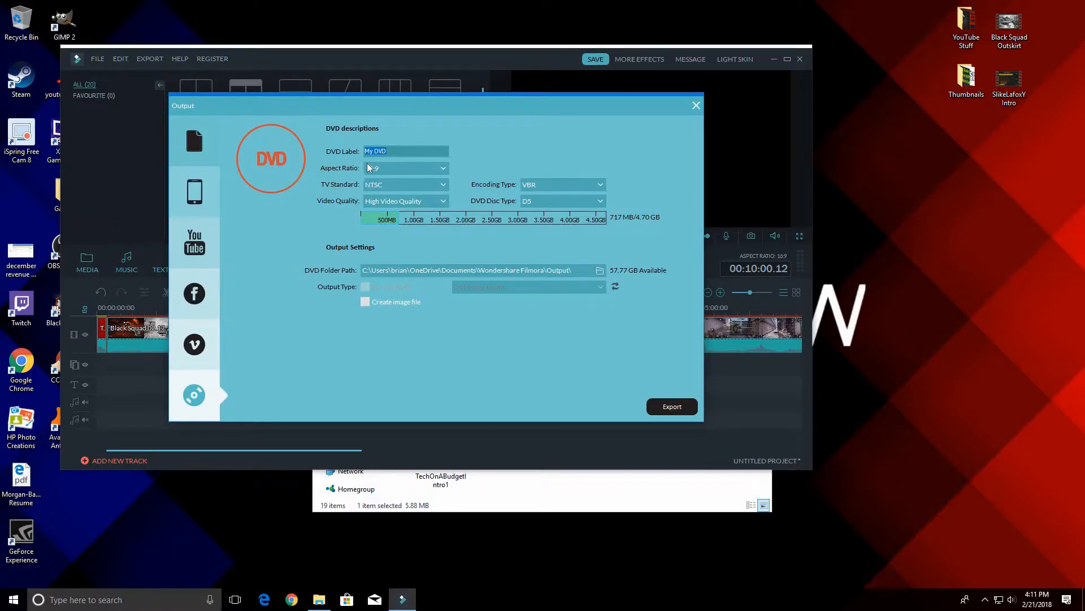
pyautogui.click(210, 188)
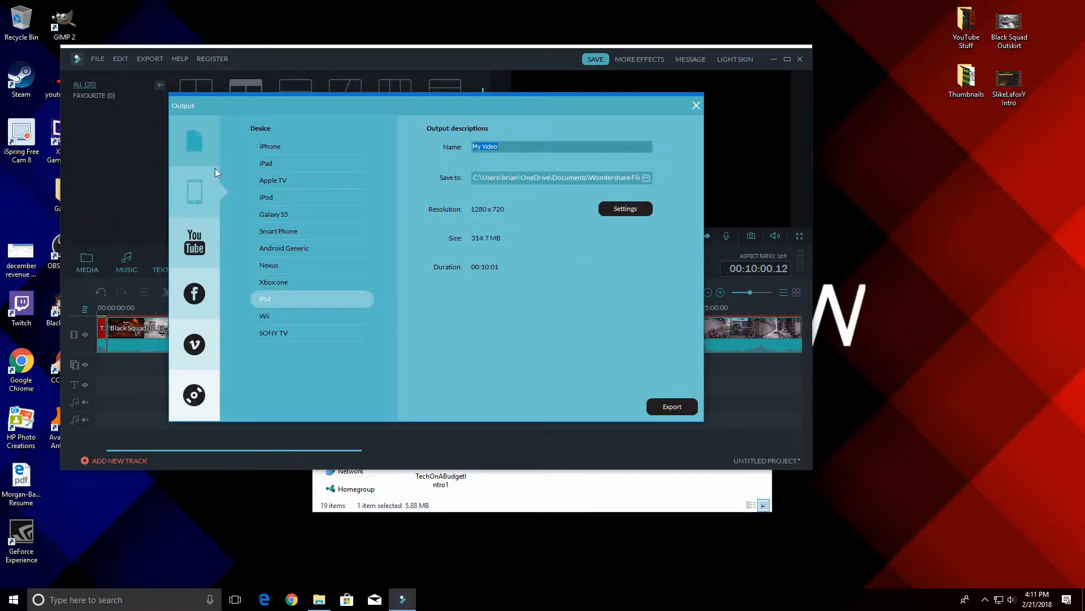
pyautogui.click(210, 164)
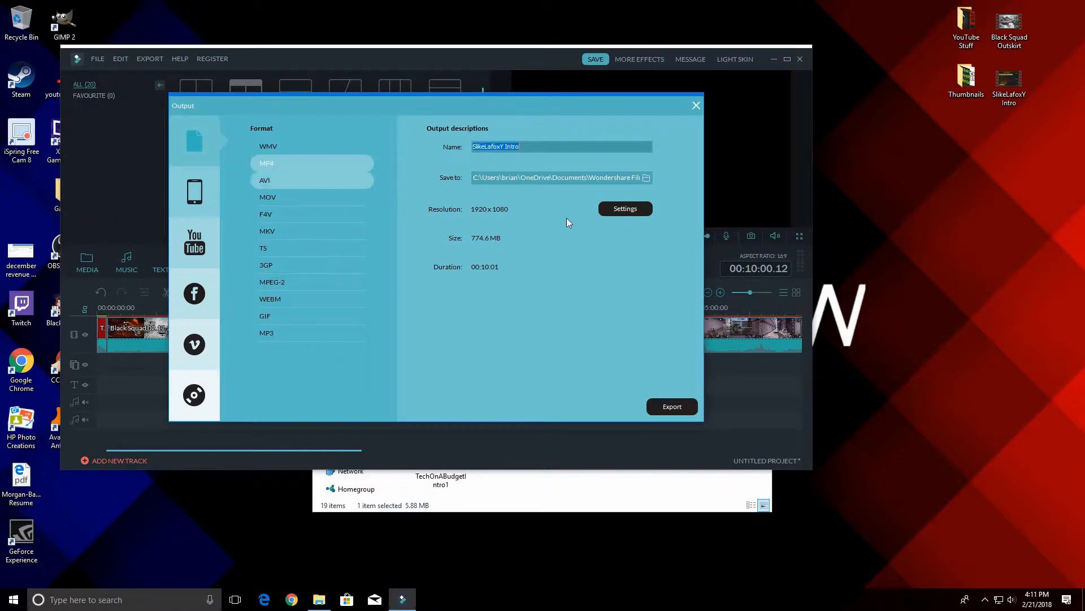
# Try the Better, Good and Best quality levels and the H.264 (HD Optimized) encoder for MP4, and leave the export without saving them.
pyautogui.click(624, 209)
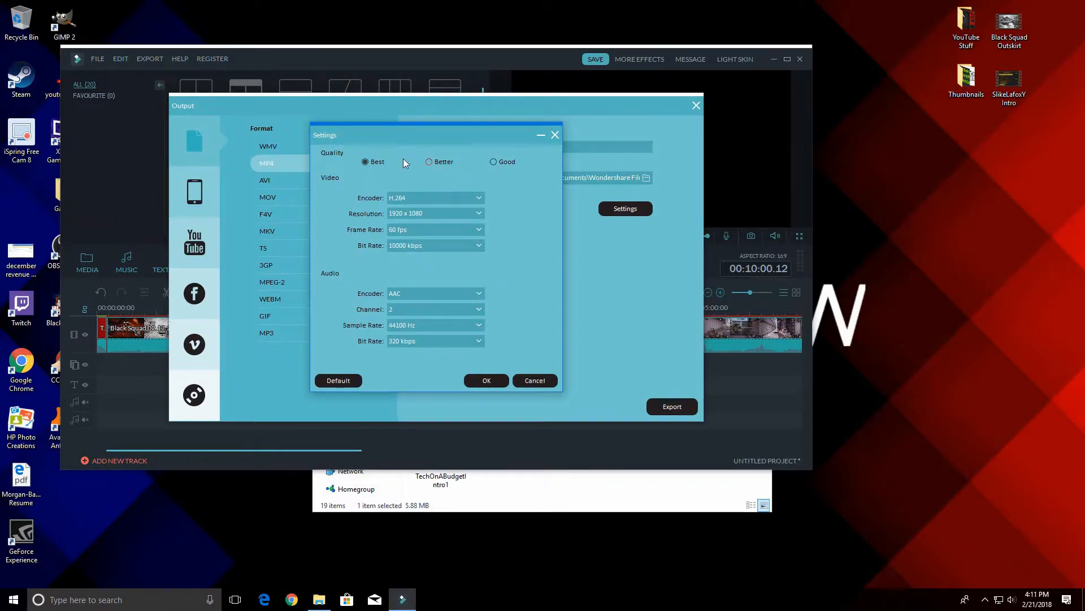
pyautogui.click(436, 165)
pyautogui.click(432, 161)
pyautogui.click(493, 161)
pyautogui.click(366, 161)
pyautogui.click(433, 199)
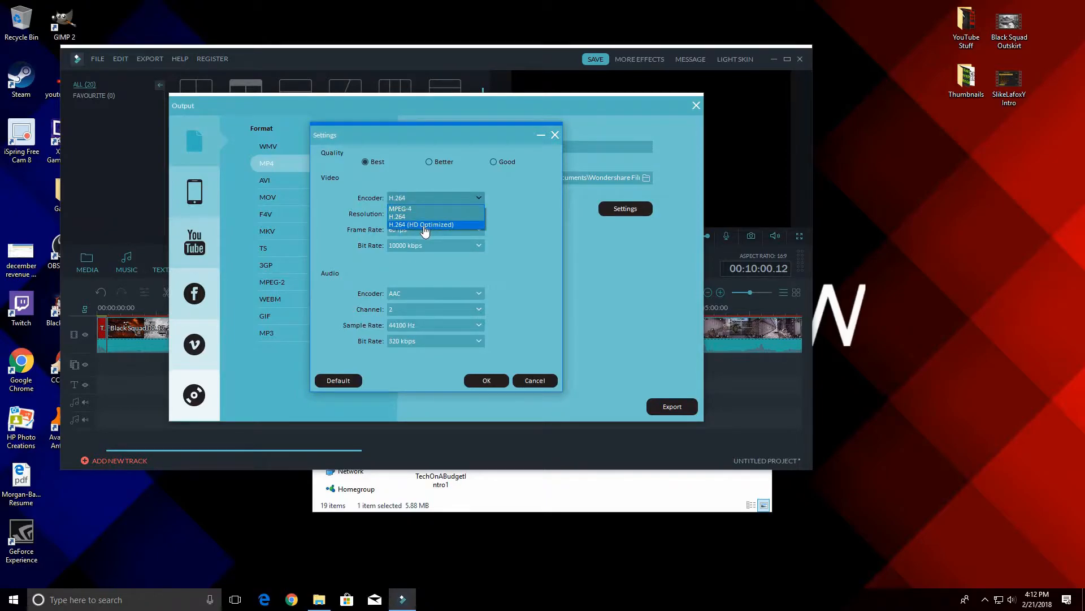
pyautogui.click(447, 224)
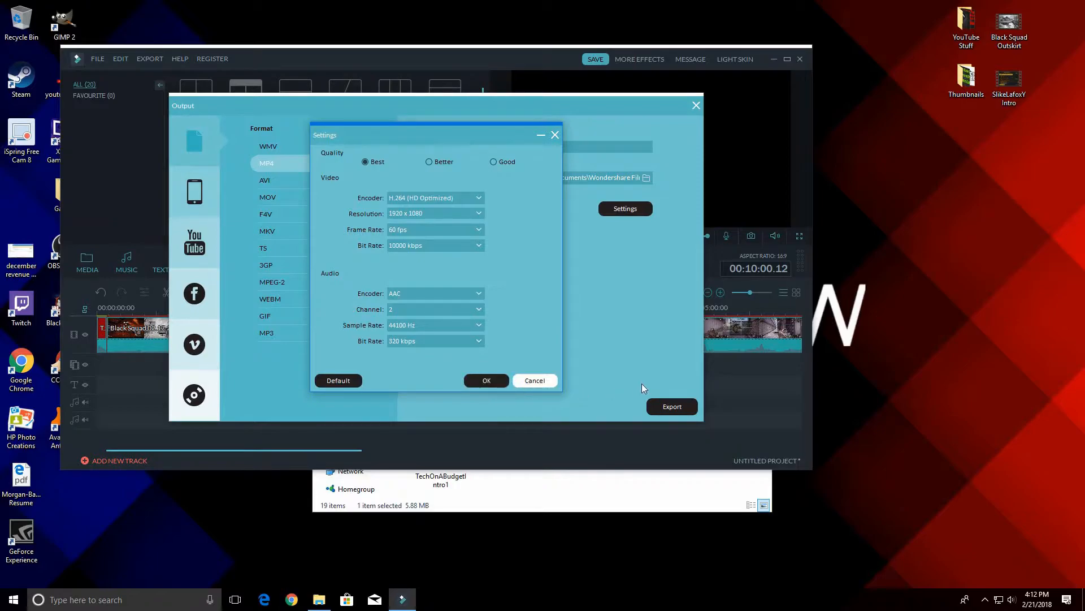
pyautogui.click(536, 381)
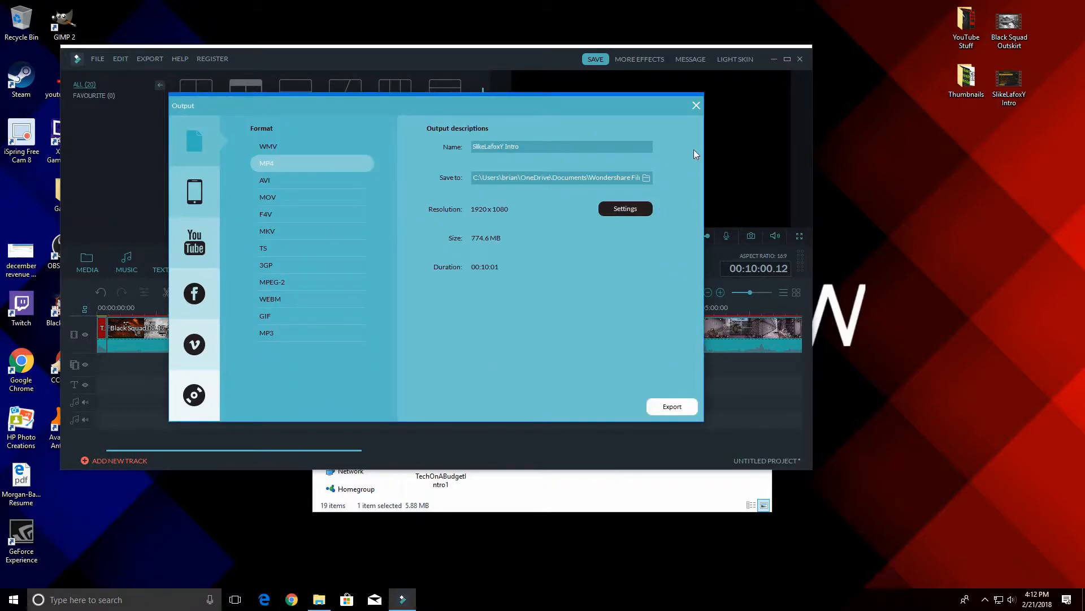
pyautogui.click(696, 105)
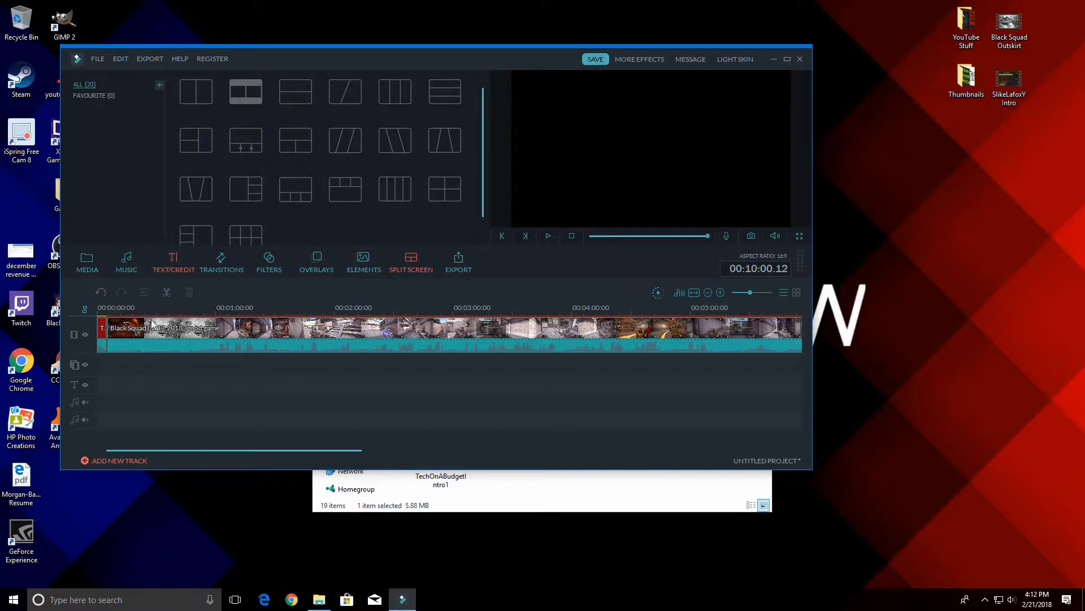
# Play the timeline from the intro clip into the start of the gameplay footage.
pyautogui.click(101, 334)
pyautogui.click(549, 236)
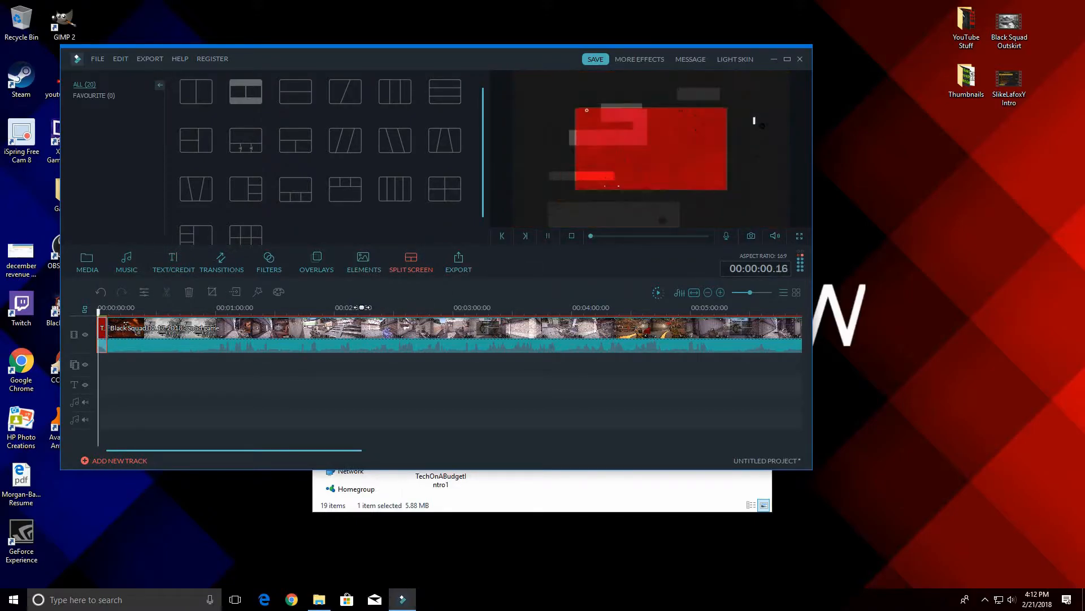
pyautogui.click(548, 235)
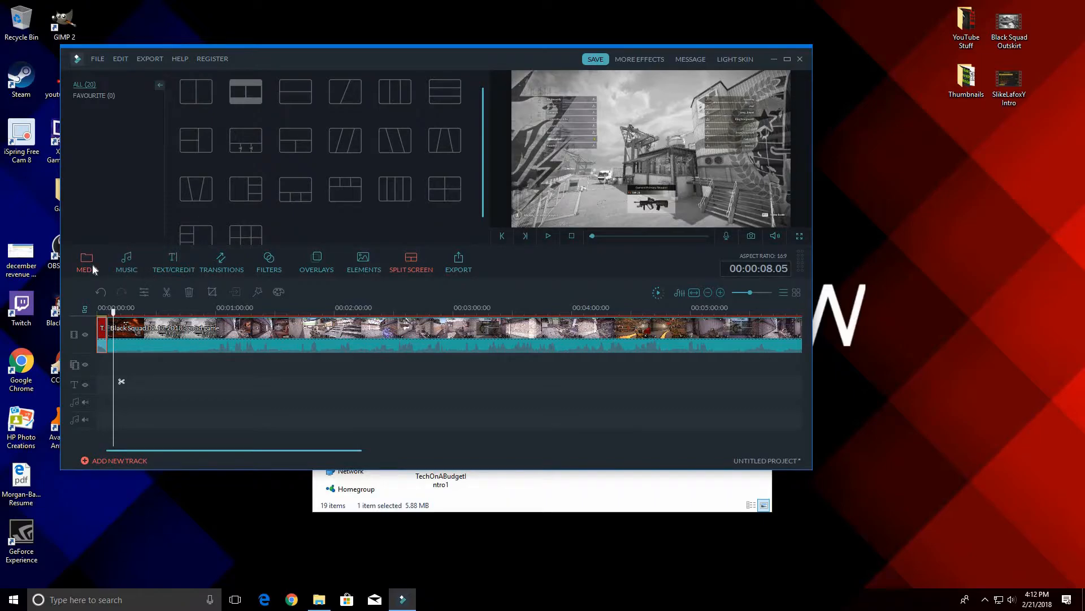
# Browse the opener title templates and insert Opener 1 on the video track directly after the intro clip.
pyautogui.click(166, 266)
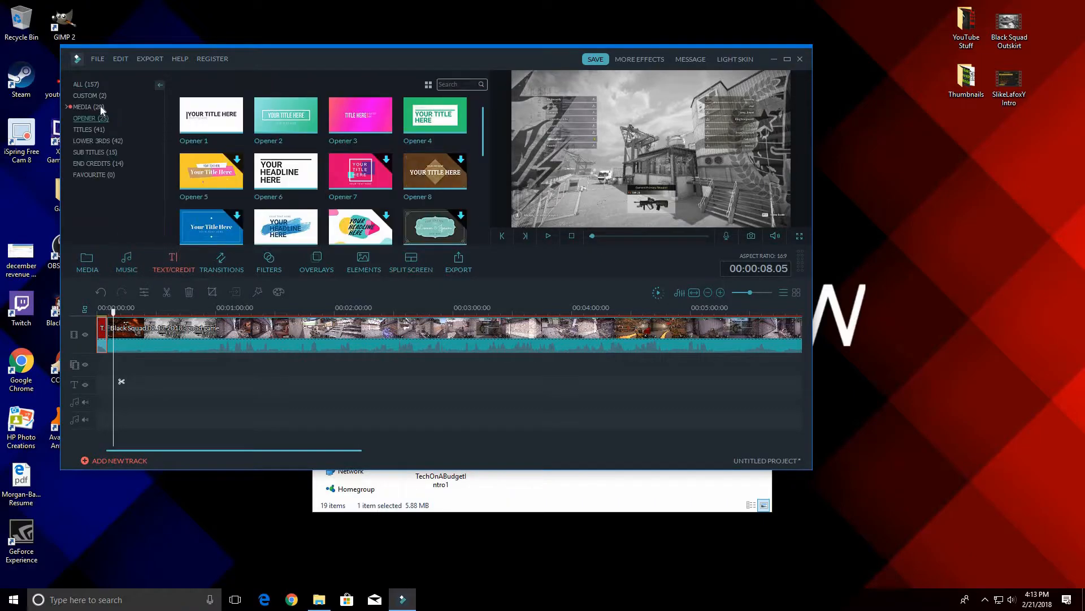
pyautogui.click(227, 124)
pyautogui.scroll(-3, 481, 167)
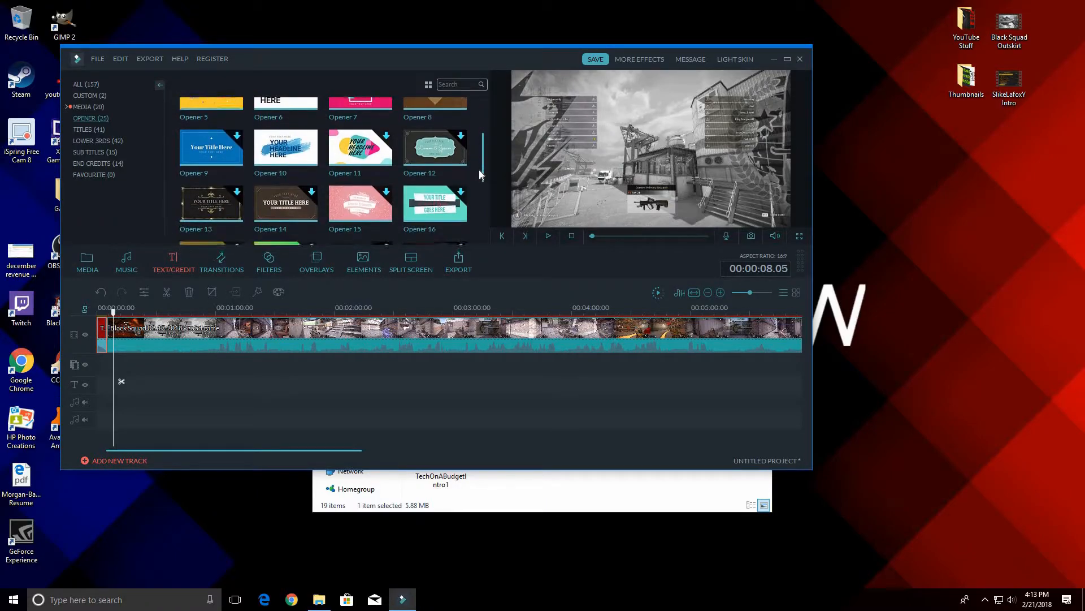
pyautogui.scroll(-3, 482, 197)
pyautogui.scroll(6, 483, 210)
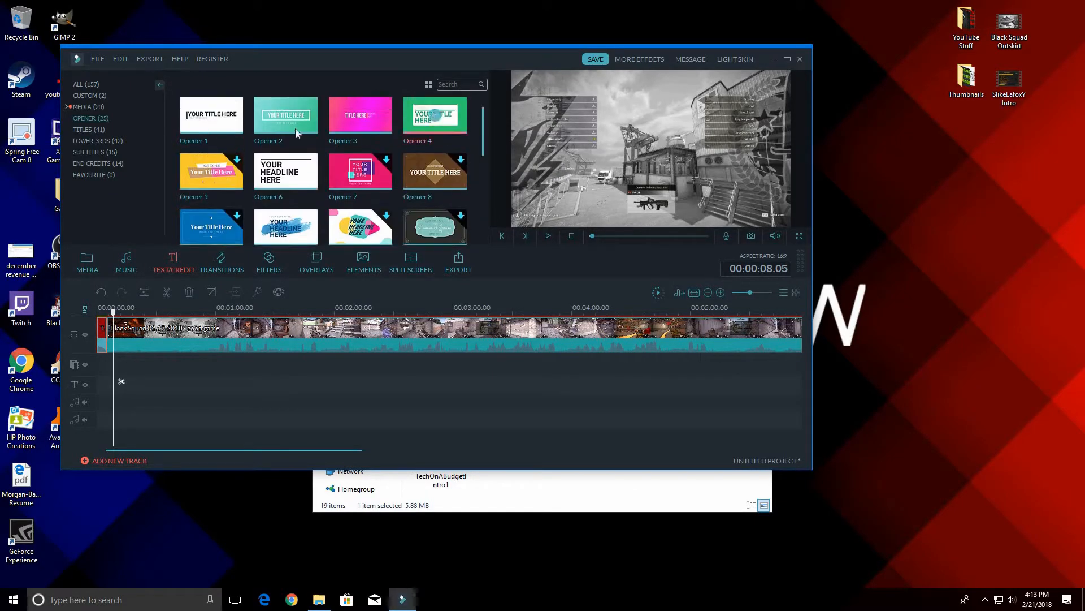
pyautogui.click(232, 132)
pyautogui.moveTo(232, 132); pyautogui.dragTo(105, 347)
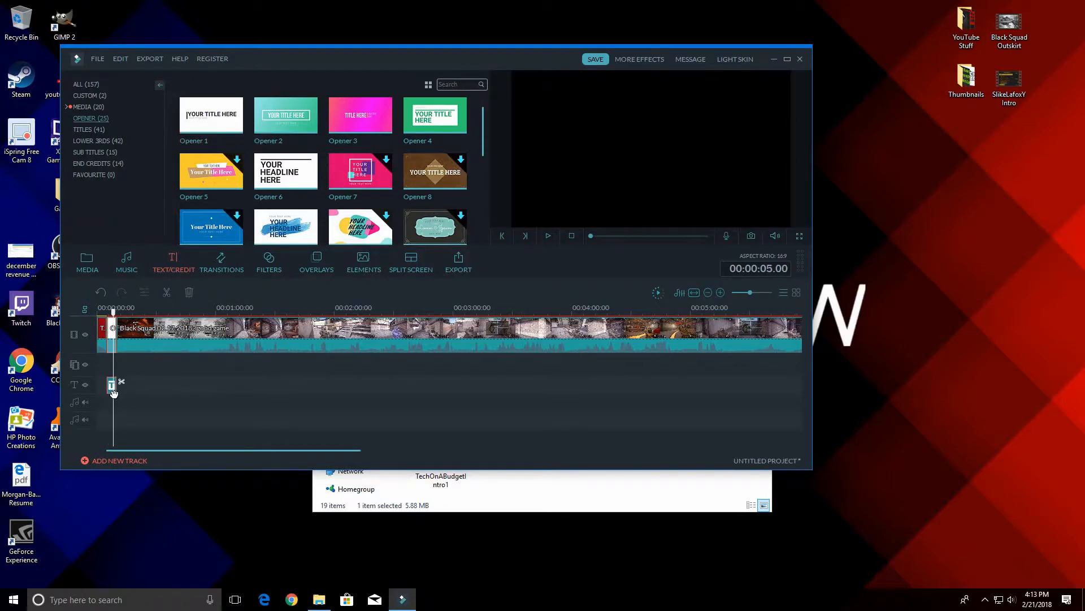
# Replace the opener's main title with "Black Squad FPS".
pyautogui.doubleClick(112, 386)
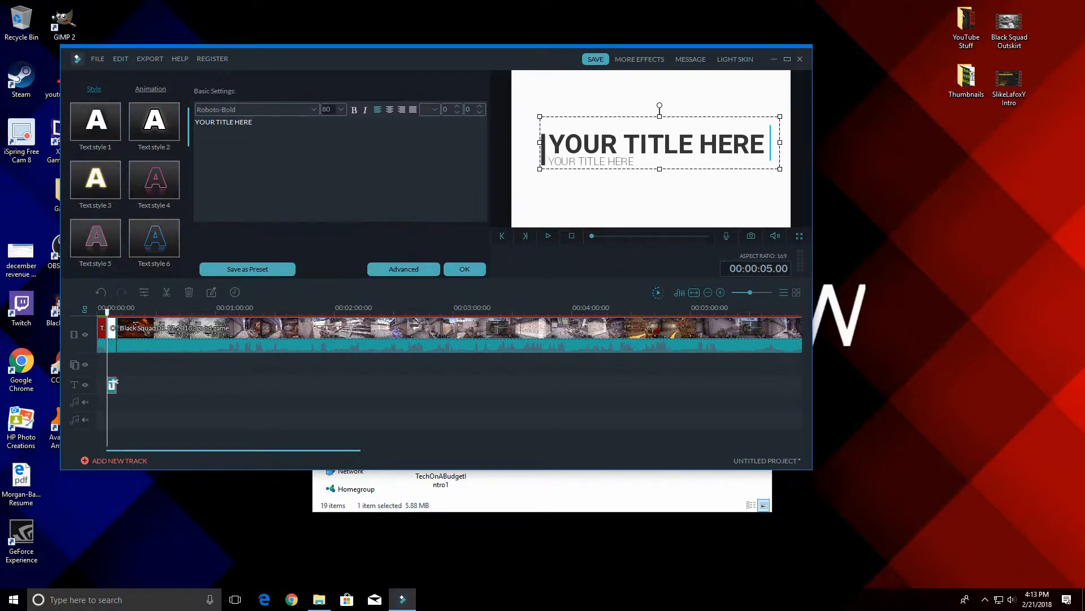
pyautogui.hotkey('ctrl', 'a')
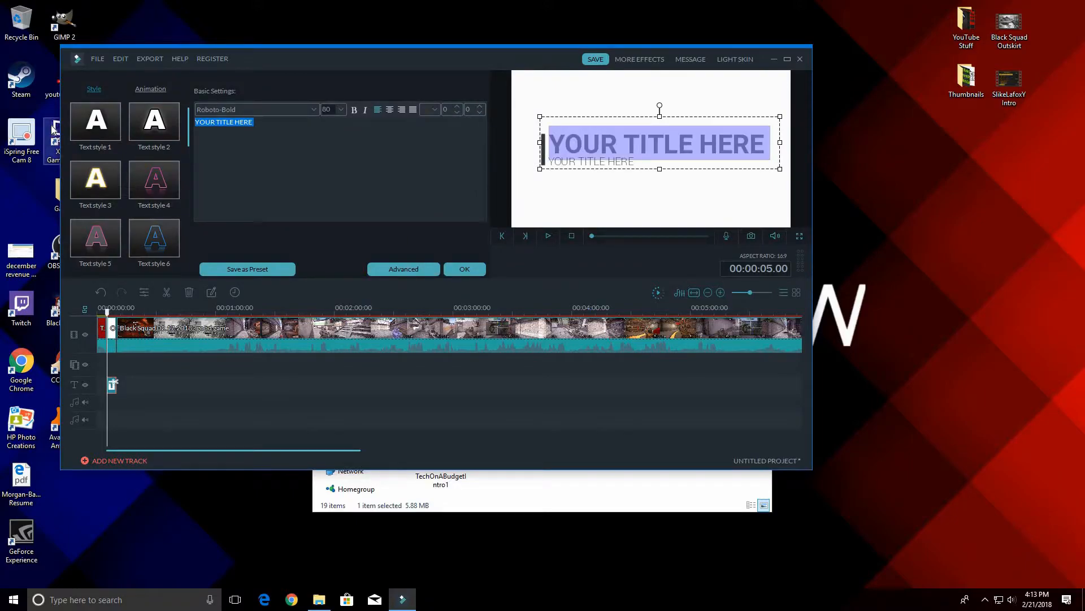
pyautogui.write('Black Squad')
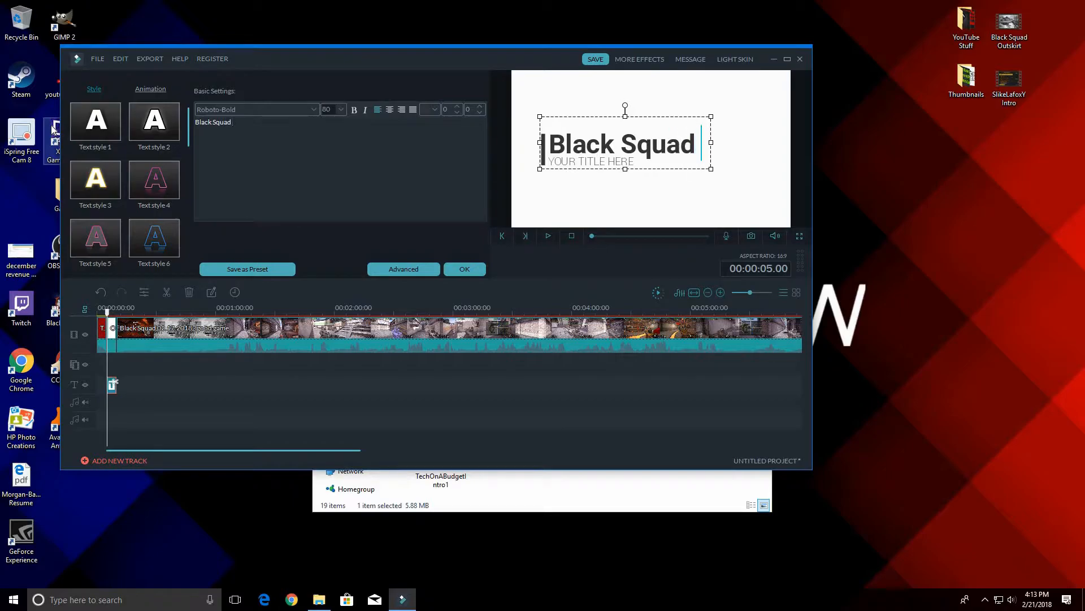
pyautogui.write(' FPS')
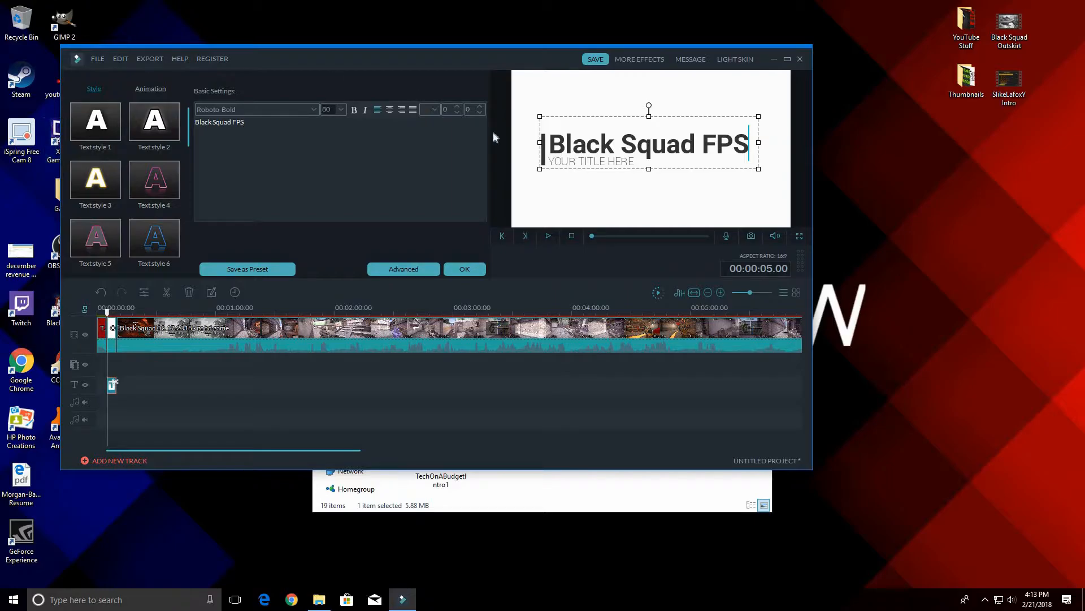
# Replace the opener's subtitle with "Free To Play First Person Shooter Montage".
pyautogui.click(604, 165)
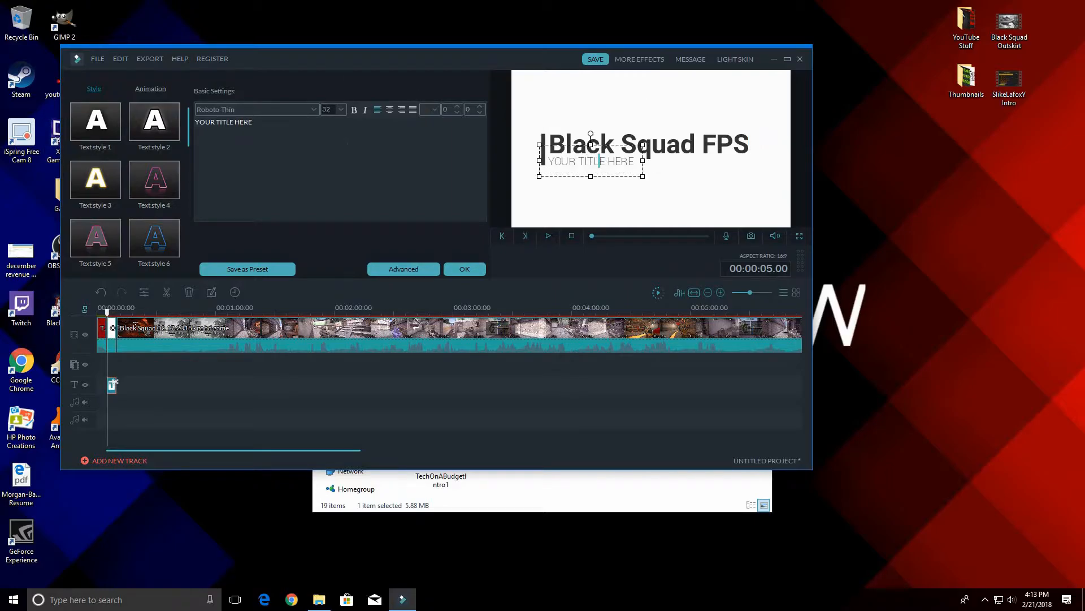
pyautogui.doubleClick(599, 161)
pyautogui.write('Free to')
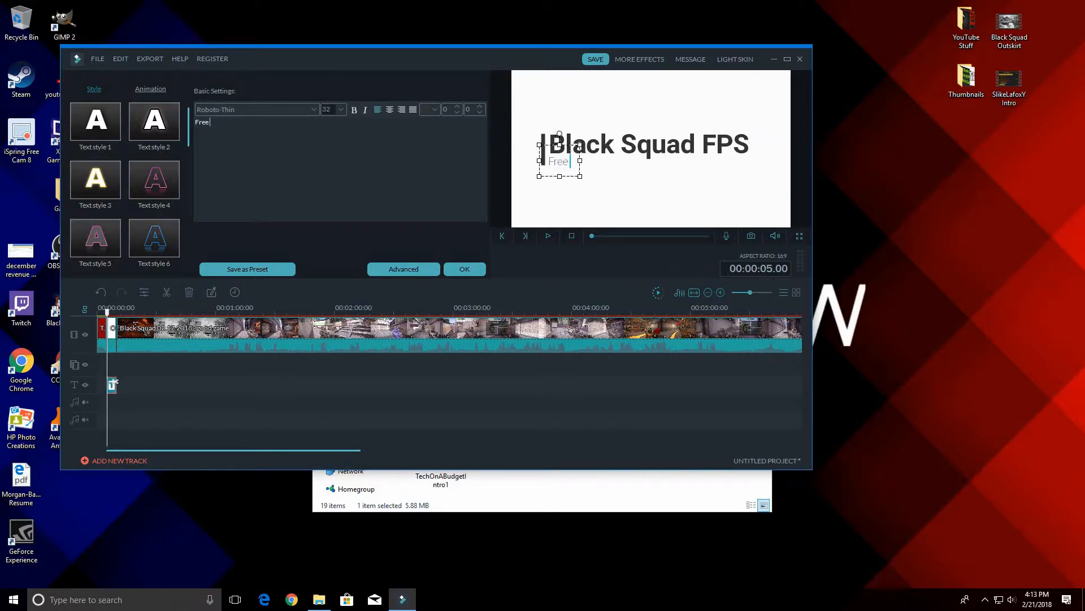
pyautogui.press('BackSpace')
pyautogui.press('BackSpace')
pyautogui.write('To Play')
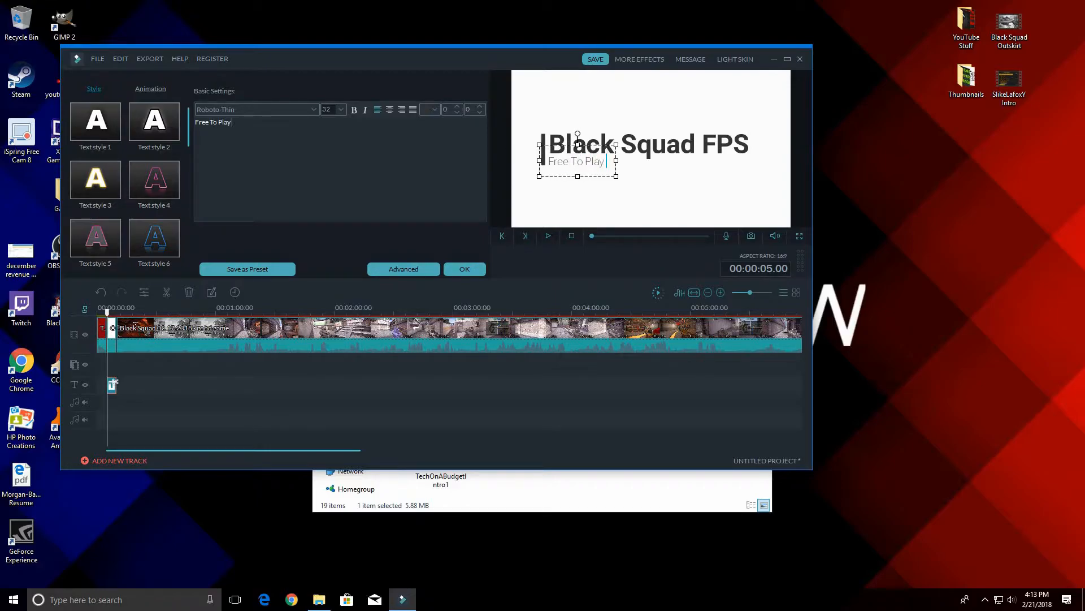
pyautogui.write(' First Person Shooter Montage')
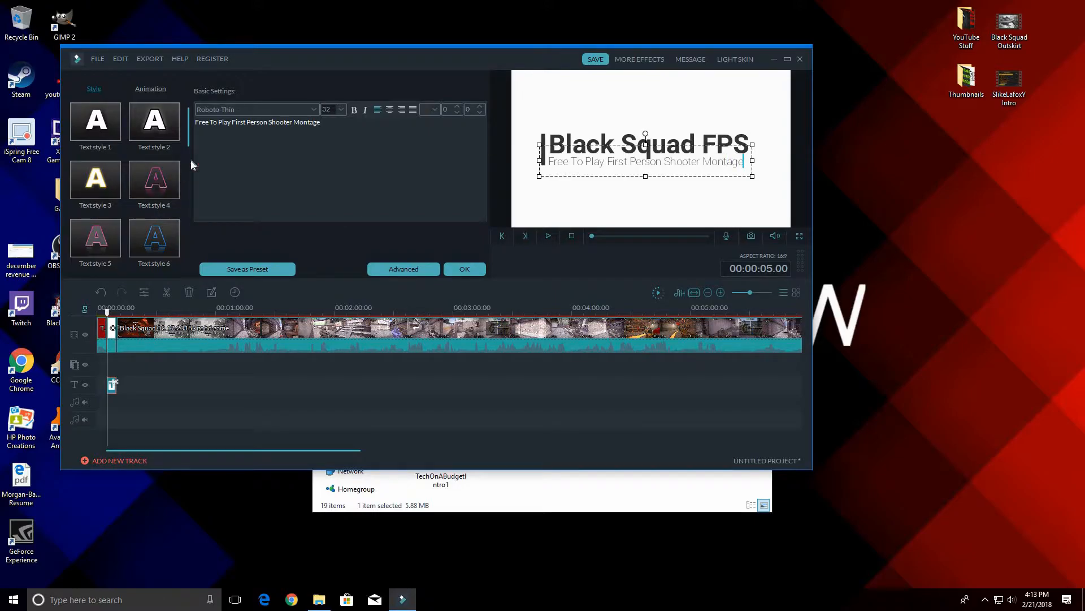
# Apply Text style 4 to the opener's main title.
pyautogui.click(565, 134)
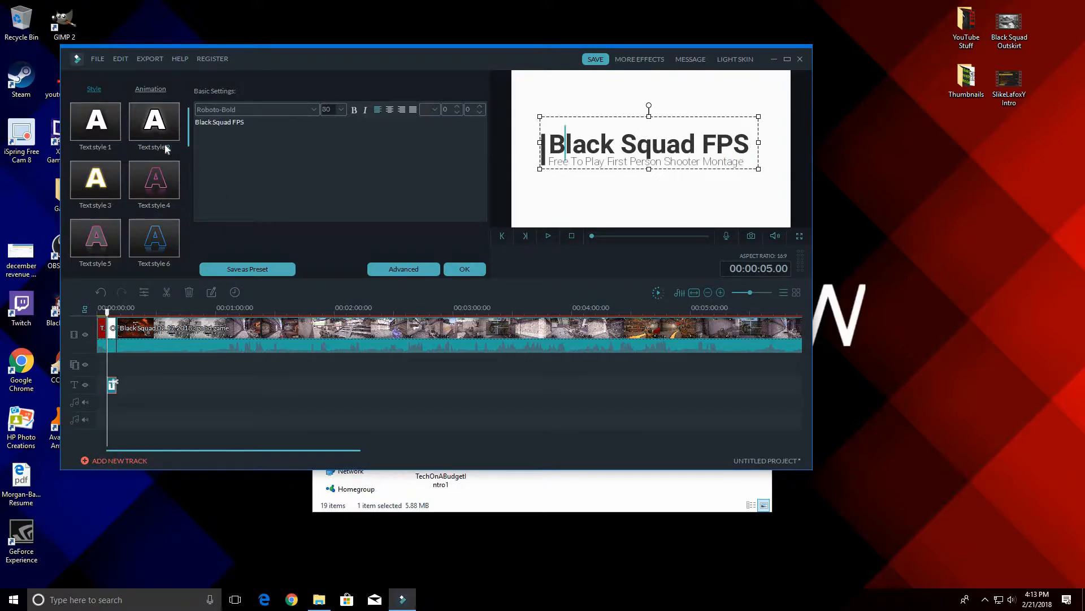
pyautogui.click(158, 181)
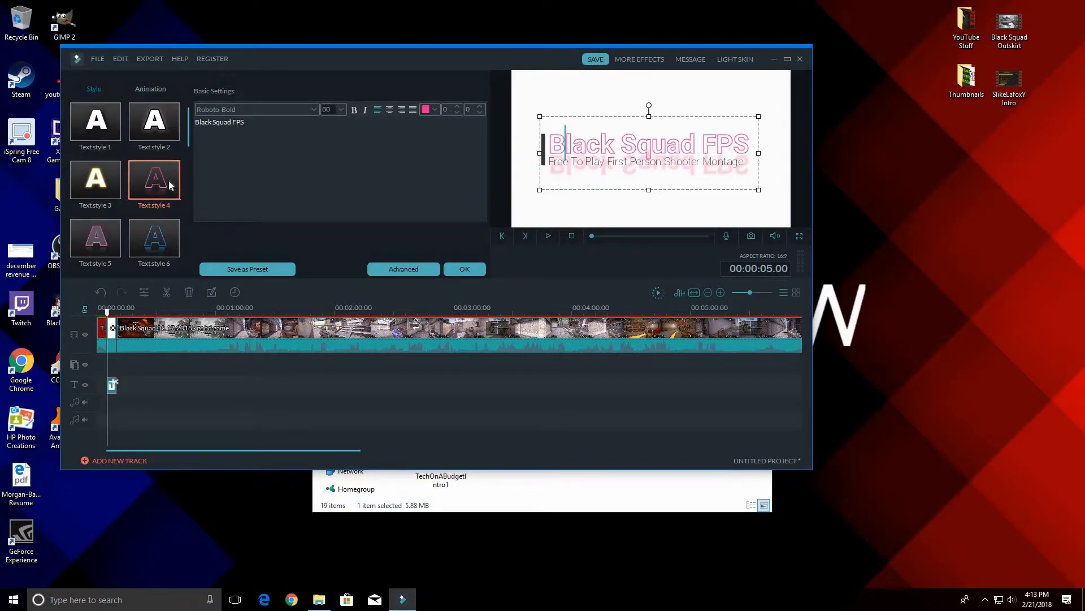
# Apply Text style 2 to both the opener's main title and its subtitle, and play back the result.
pyautogui.click(158, 130)
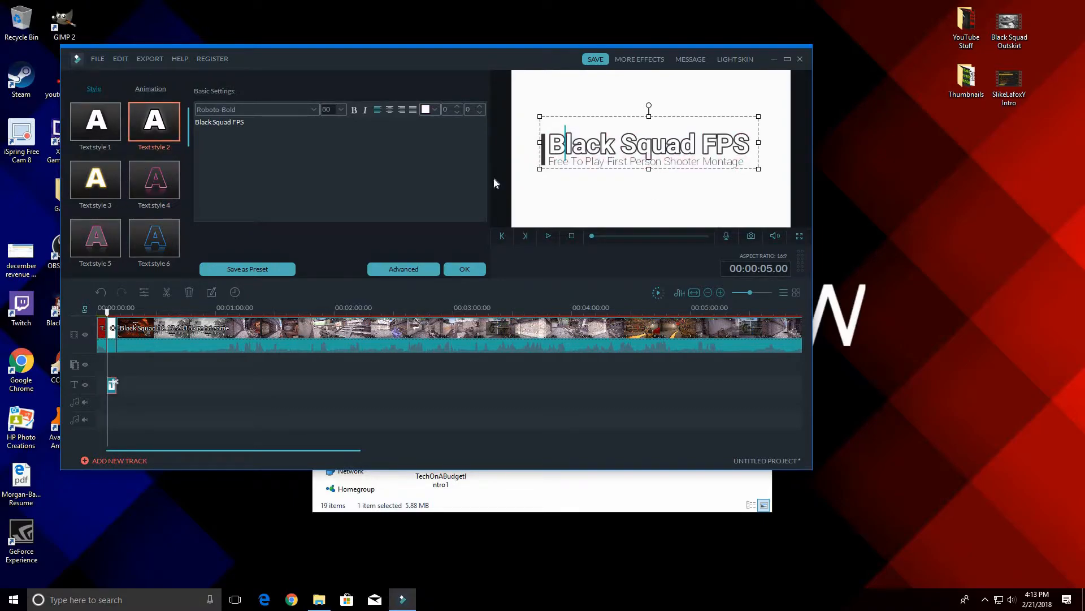
pyautogui.click(576, 162)
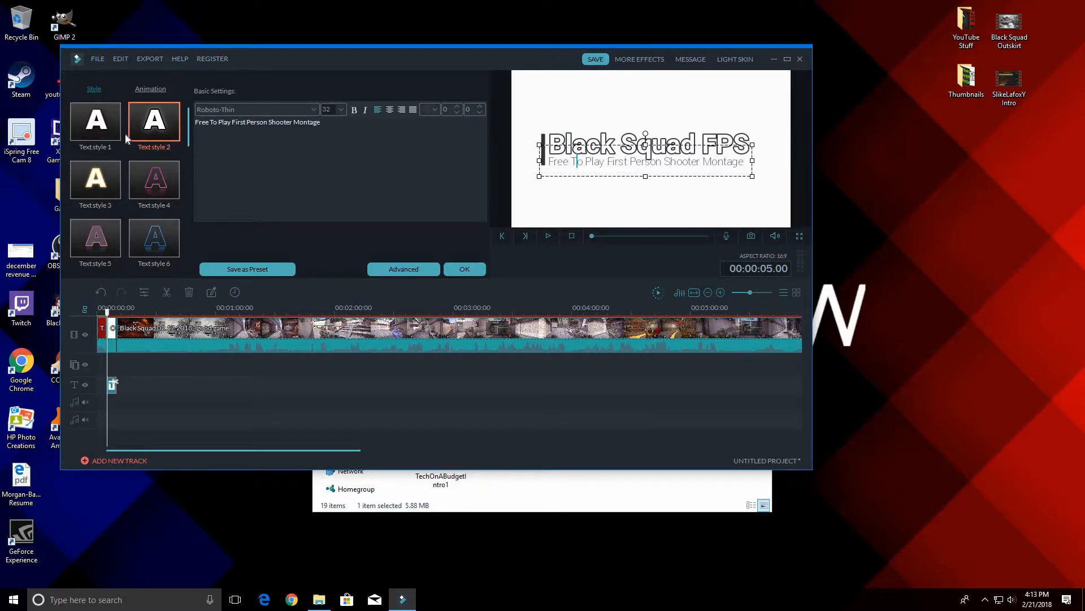
pyautogui.click(163, 131)
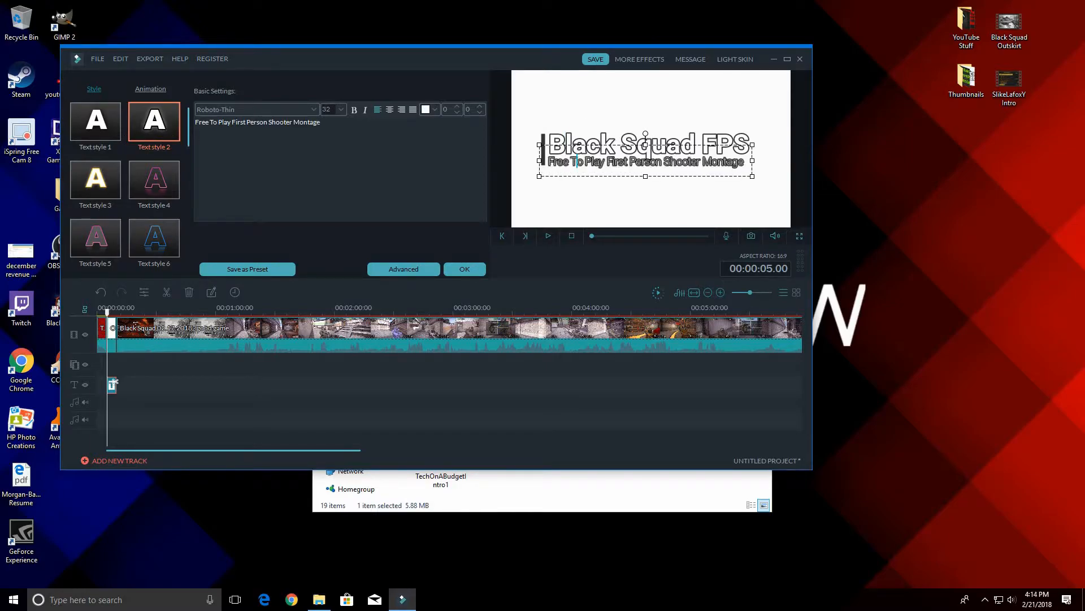
pyautogui.click(553, 204)
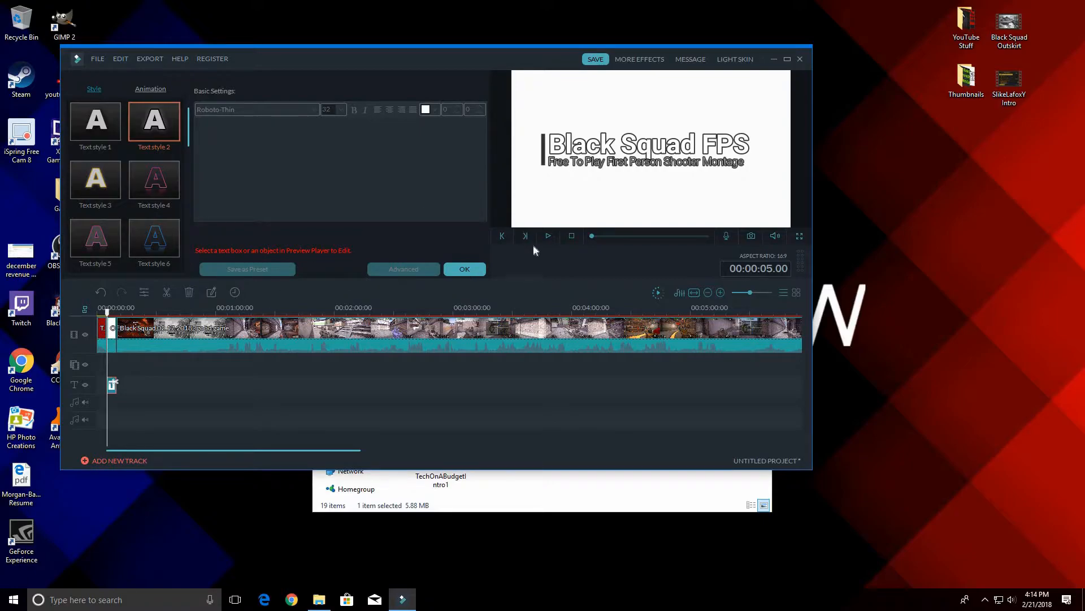
pyautogui.click(546, 236)
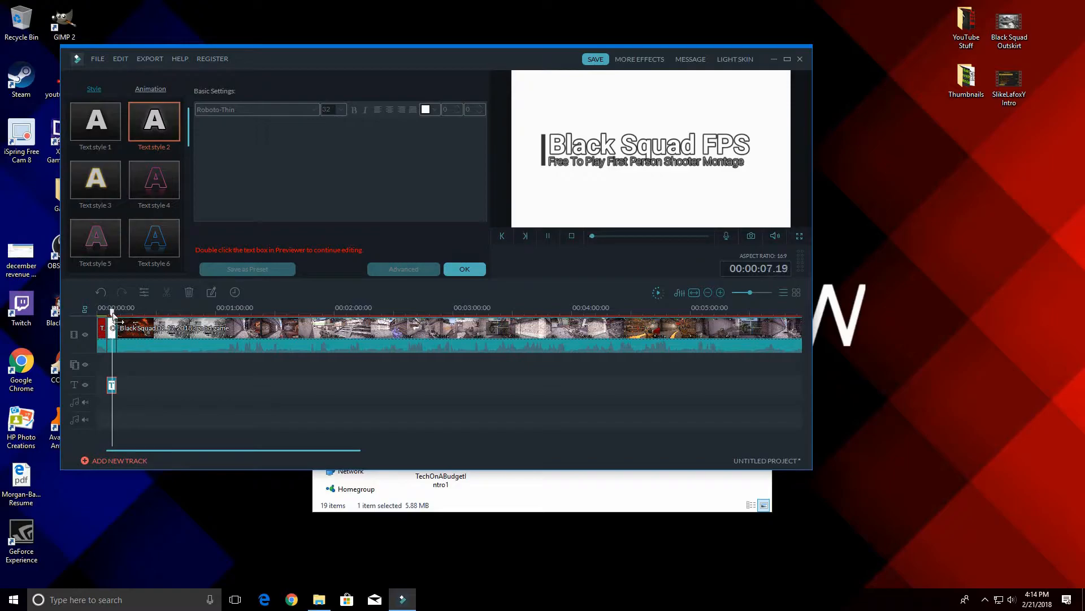
pyautogui.click(549, 236)
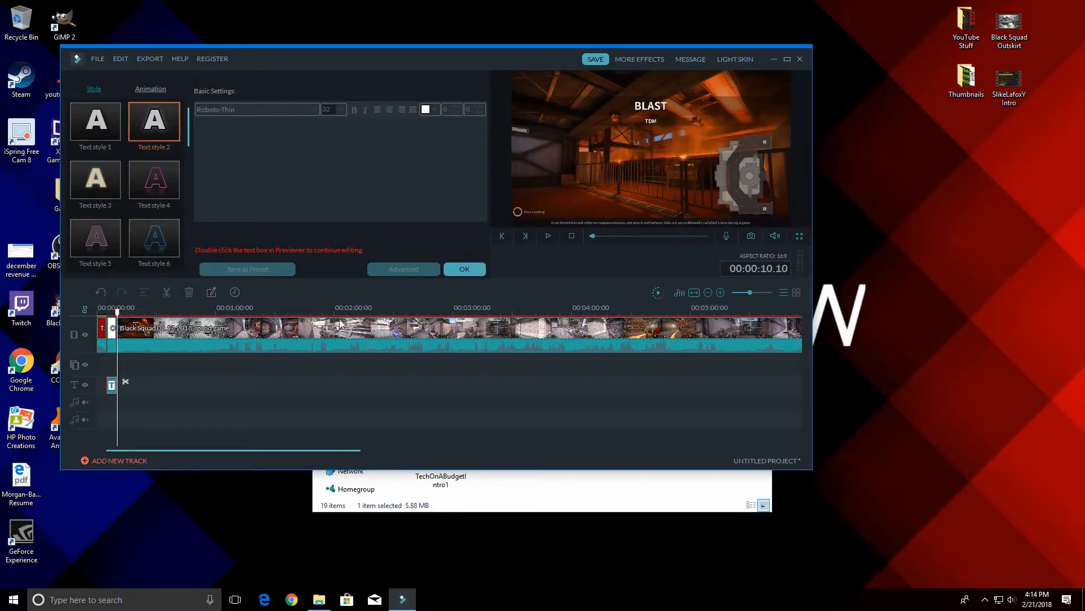
pyautogui.click(473, 273)
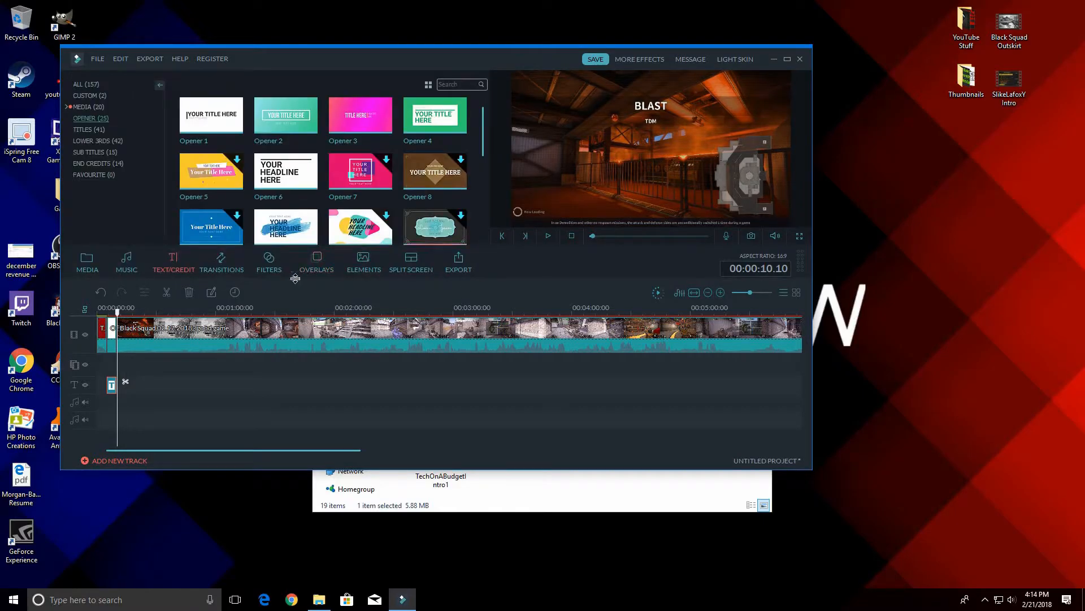
# Try out a transition at the start of the gameplay clip, preview it from the intro, and remove it.
pyautogui.click(223, 266)
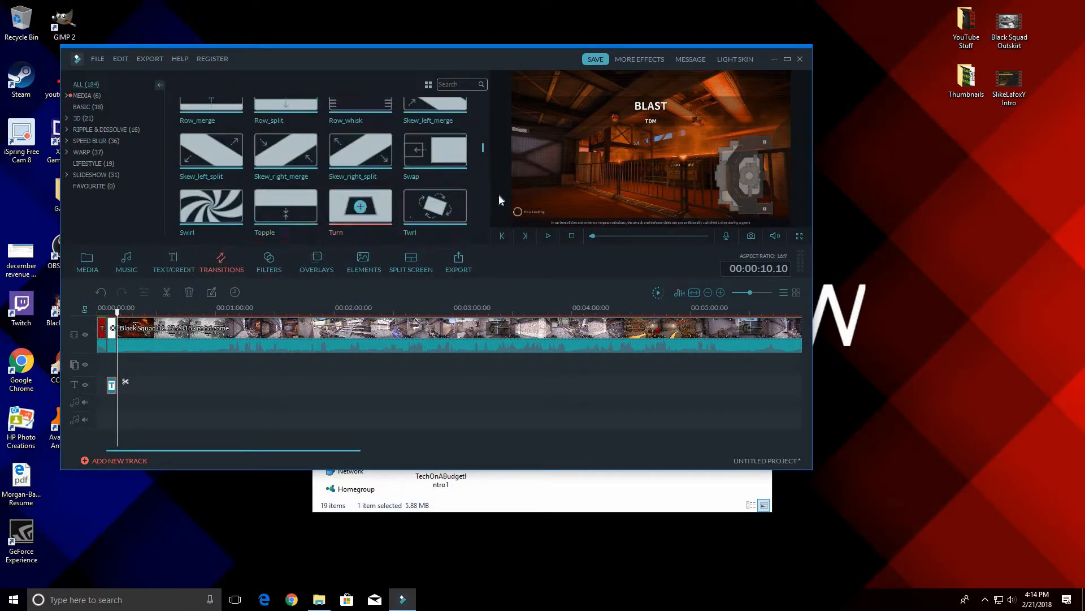
pyautogui.moveTo(485, 146); pyautogui.dragTo(128, 341)
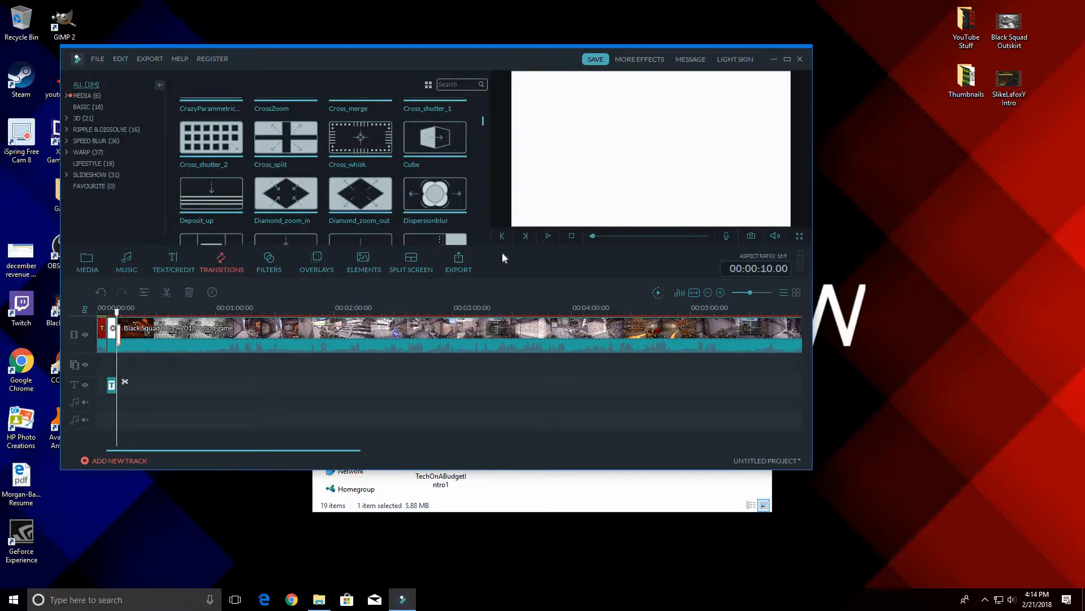
pyautogui.moveTo(117, 313); pyautogui.dragTo(103, 315)
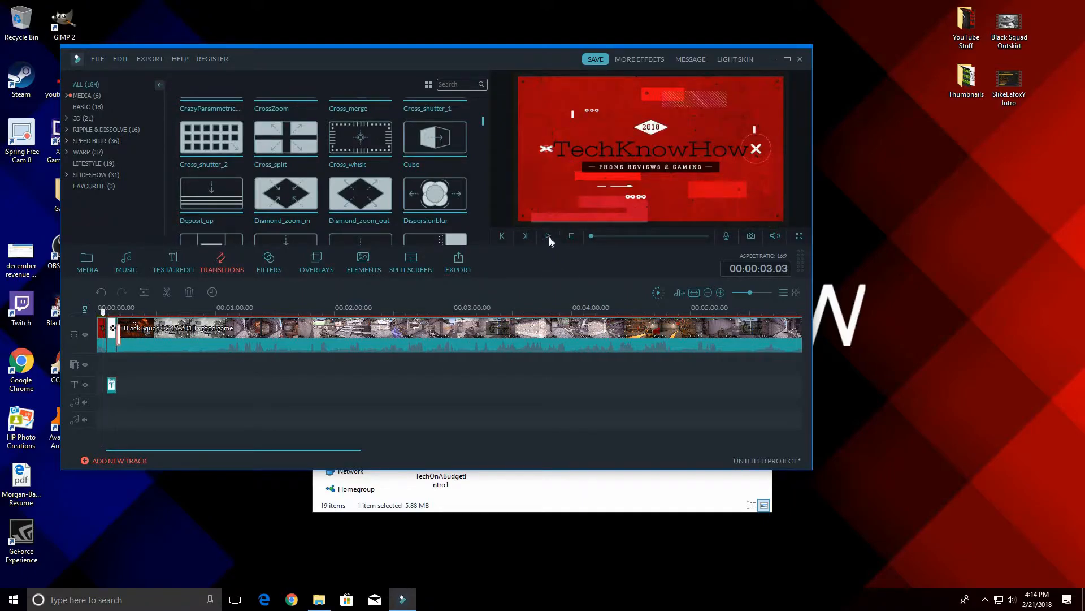
pyautogui.click(548, 236)
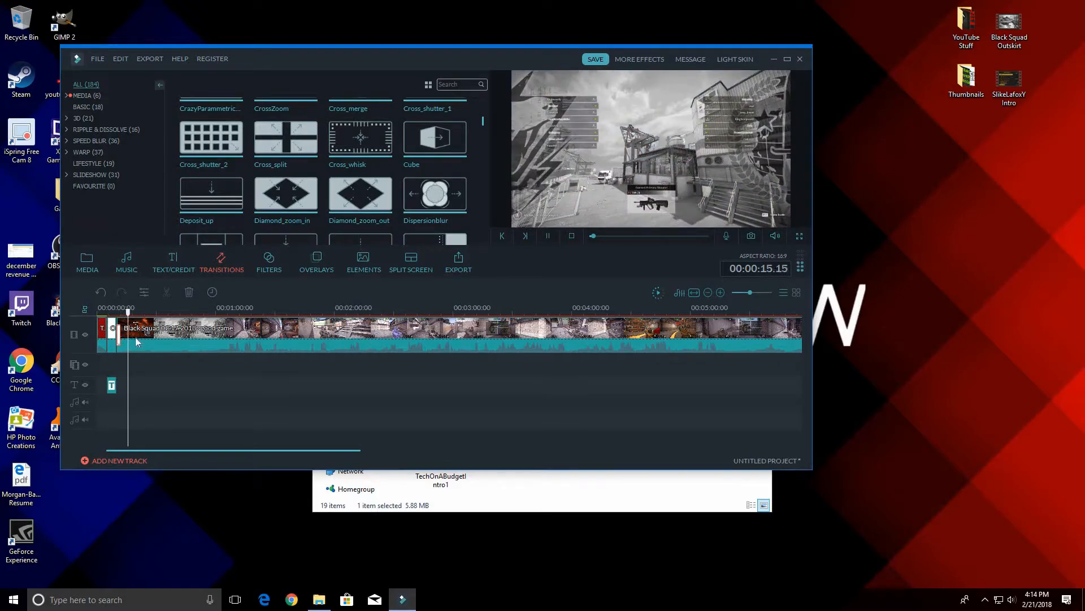
pyautogui.rightClick(126, 351)
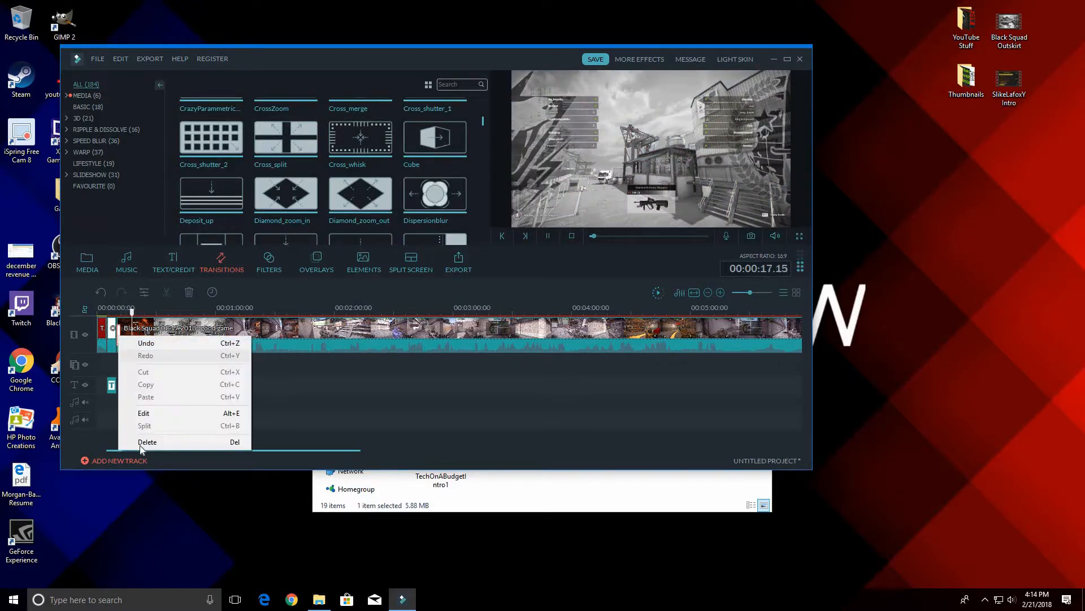
pyautogui.click(142, 444)
# Split the gameplay clip at about 55 seconds on the timeline and delete the part before the split.
pyautogui.moveTo(137, 319); pyautogui.dragTo(208, 318)
pyautogui.rightClick(222, 335)
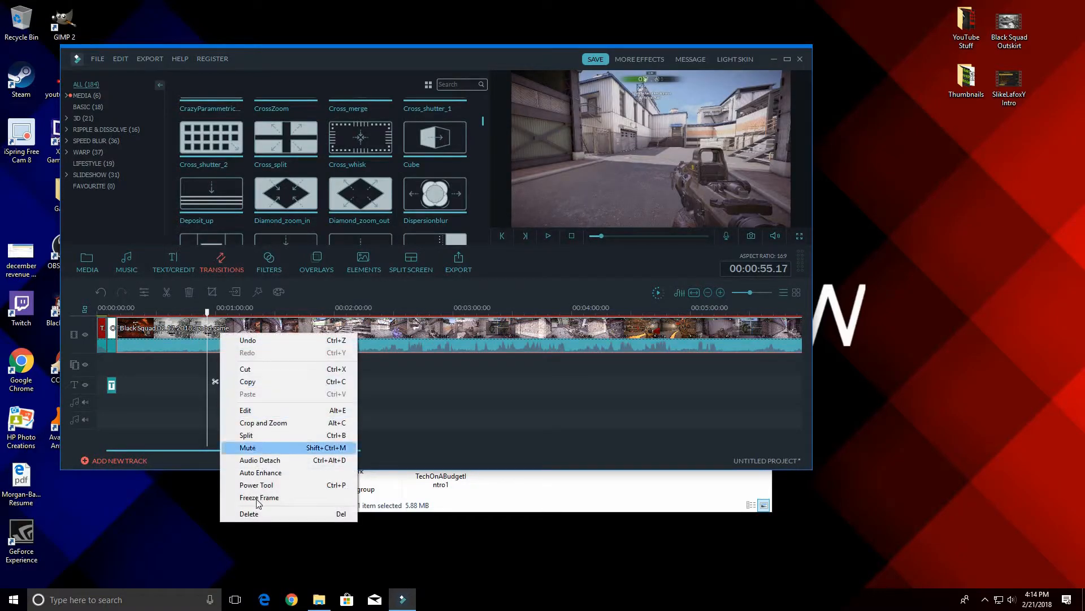
pyautogui.click(249, 435)
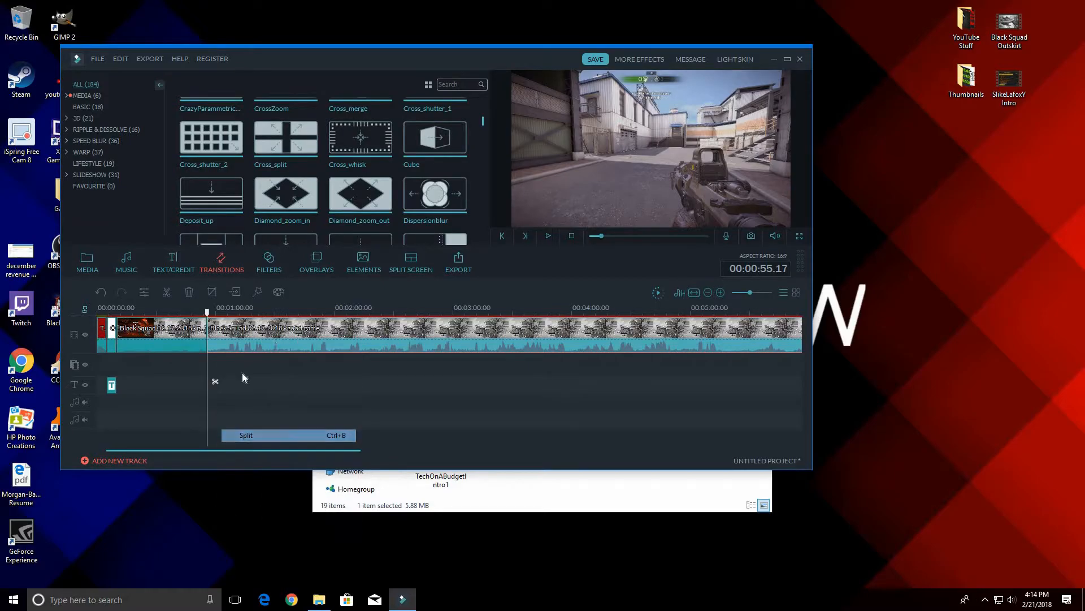
pyautogui.click(182, 347)
pyautogui.rightClick(182, 346)
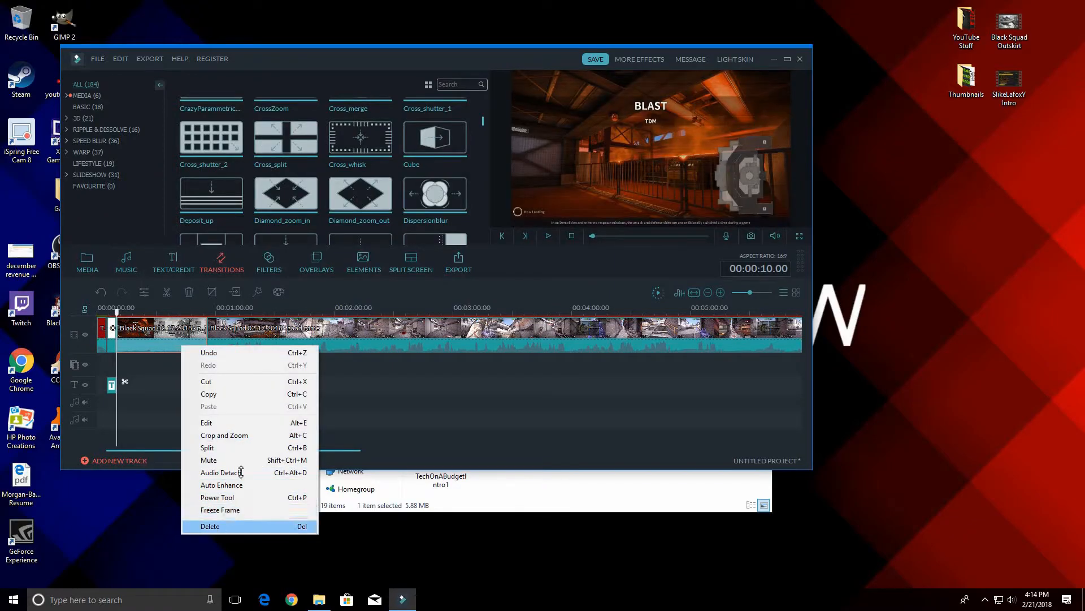
pyautogui.click(231, 527)
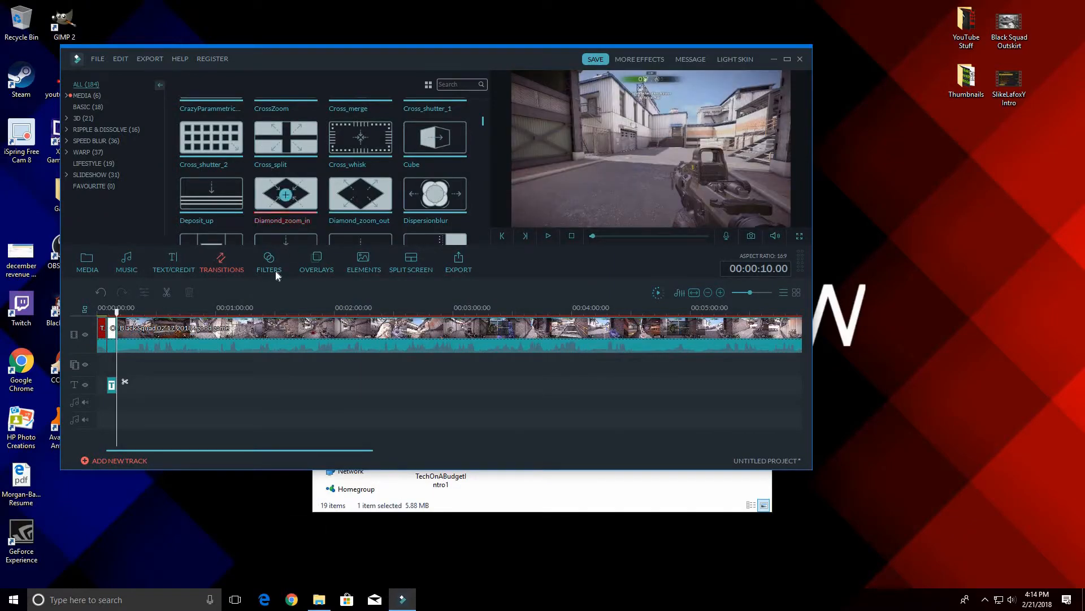
# Place the Cube transition on the cut between the opener and the gameplay clip and play it back.
pyautogui.click(435, 139)
pyautogui.click(129, 344)
pyautogui.click(546, 236)
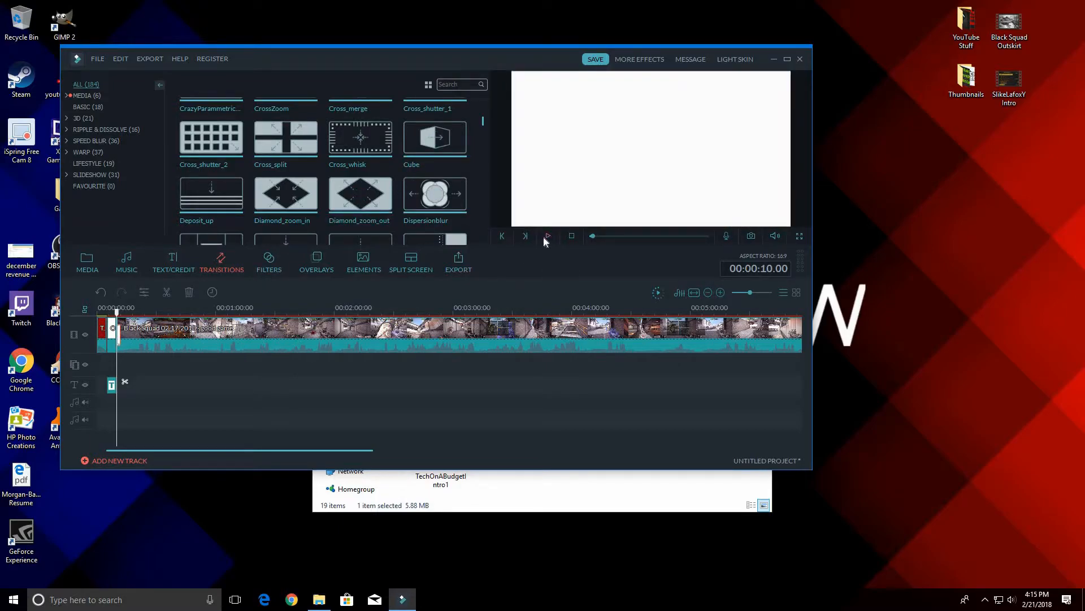
pyautogui.click(549, 236)
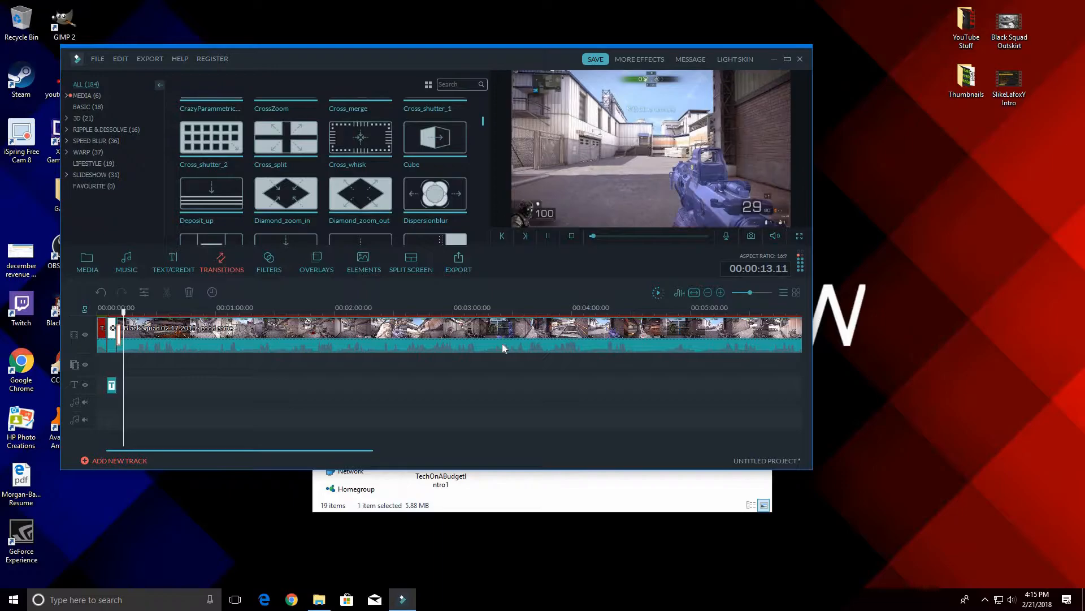
pyautogui.click(117, 337)
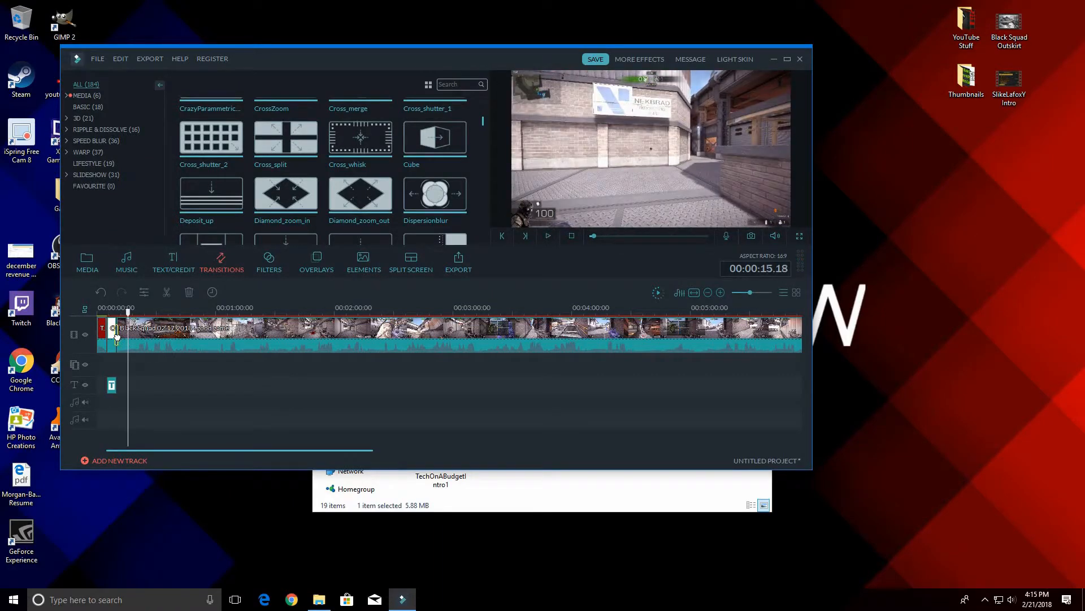
pyautogui.click(546, 237)
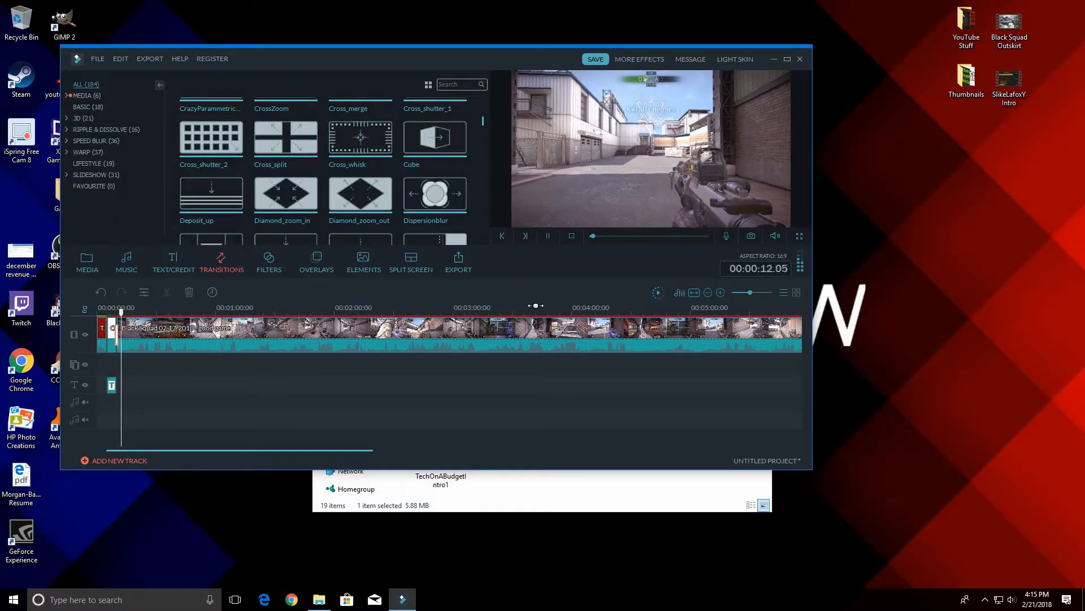
pyautogui.click(548, 236)
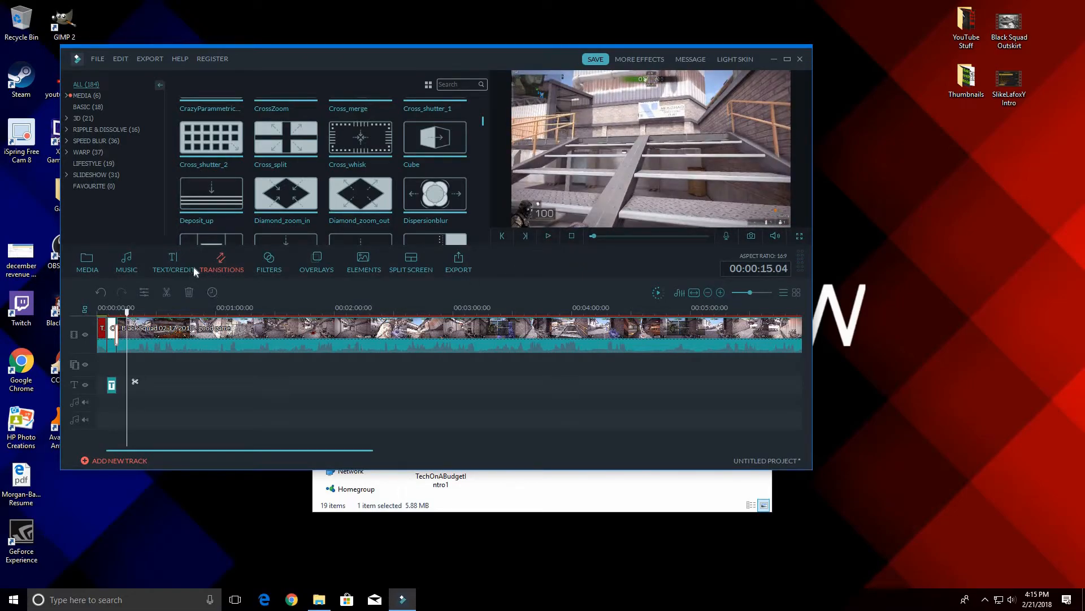
# Add the LowerThirds 1 title to the text track at about 15 seconds, over the start of the gameplay.
pyautogui.click(169, 270)
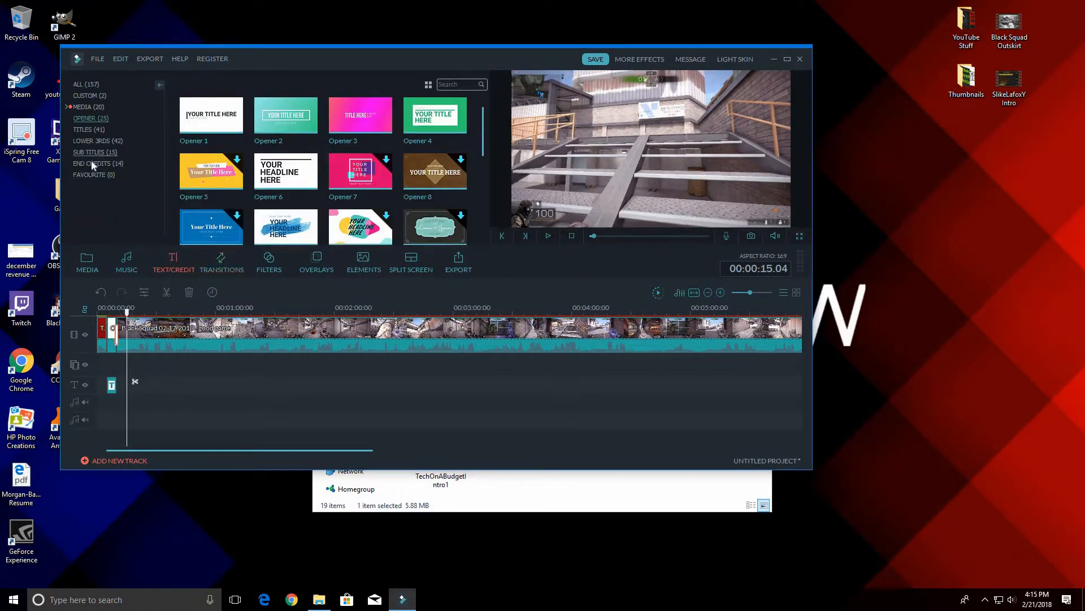
pyautogui.click(97, 142)
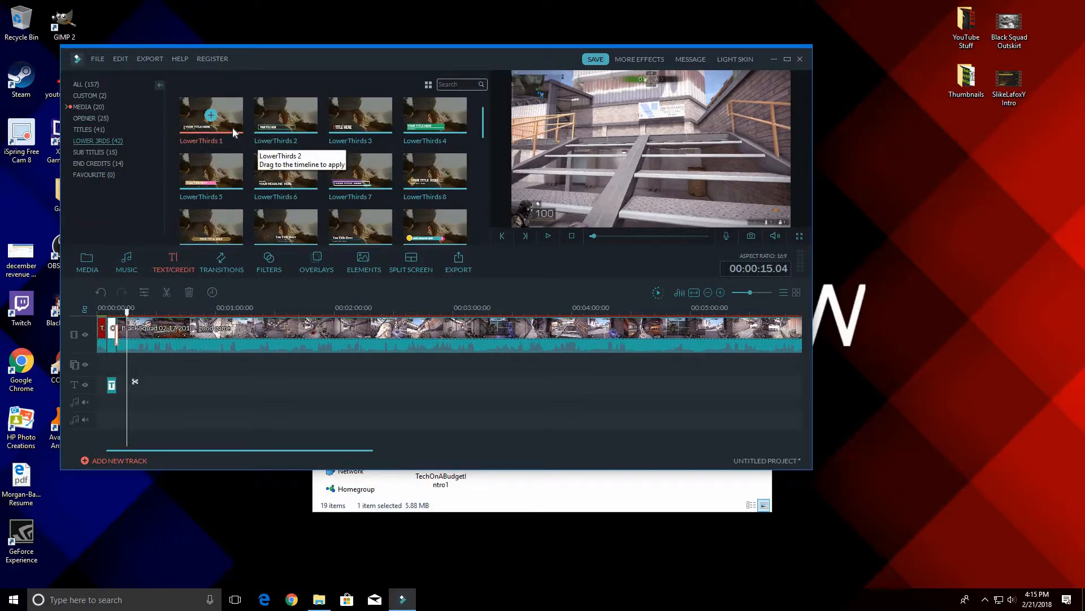
pyautogui.moveTo(233, 133)
pyautogui.mouseDown()
pyautogui.moveTo(159, 350)
pyautogui.moveTo(128, 368)
pyautogui.mouseUp()
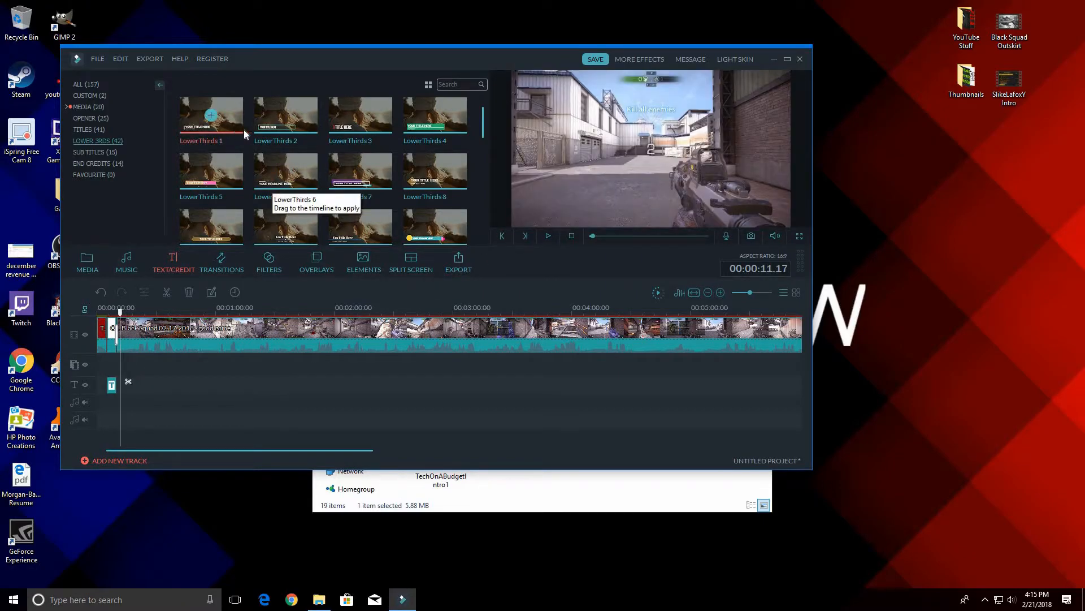
pyautogui.moveTo(234, 129); pyautogui.dragTo(142, 391)
# Replace the lower third's main title with "Team Death Match".
pyautogui.doubleClick(132, 385)
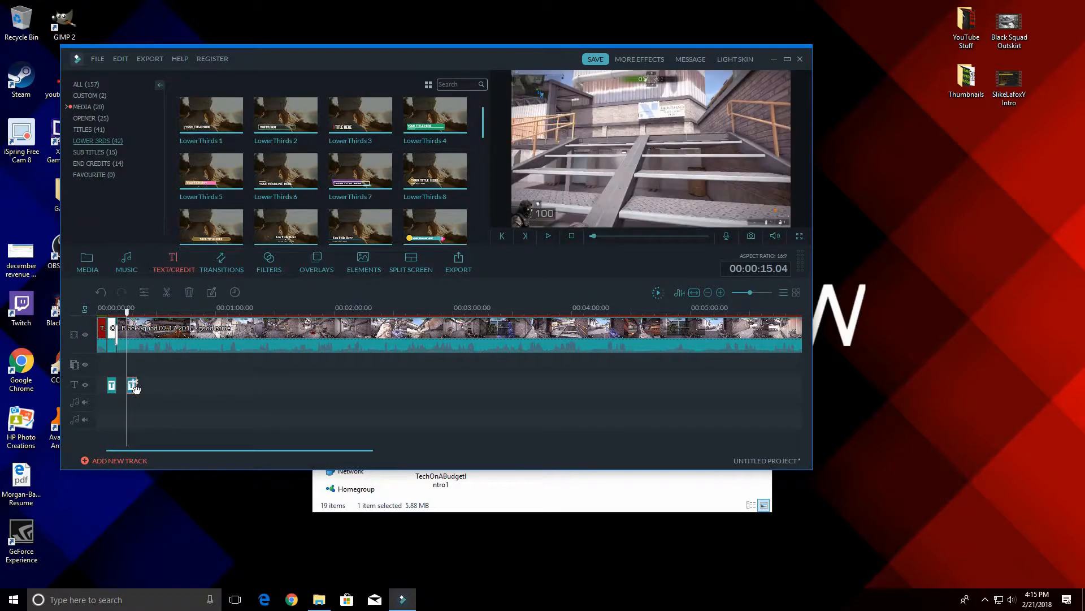
pyautogui.hotkey('ctrl', 'a')
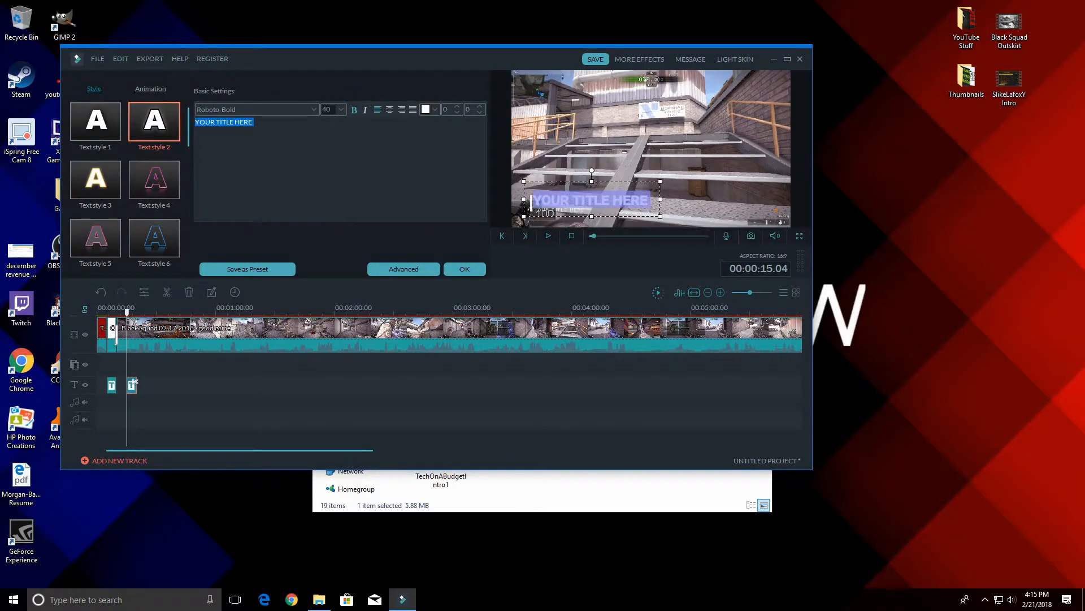
pyautogui.write('Team Dae')
pyautogui.press('BackSpace')
pyautogui.write('ath M')
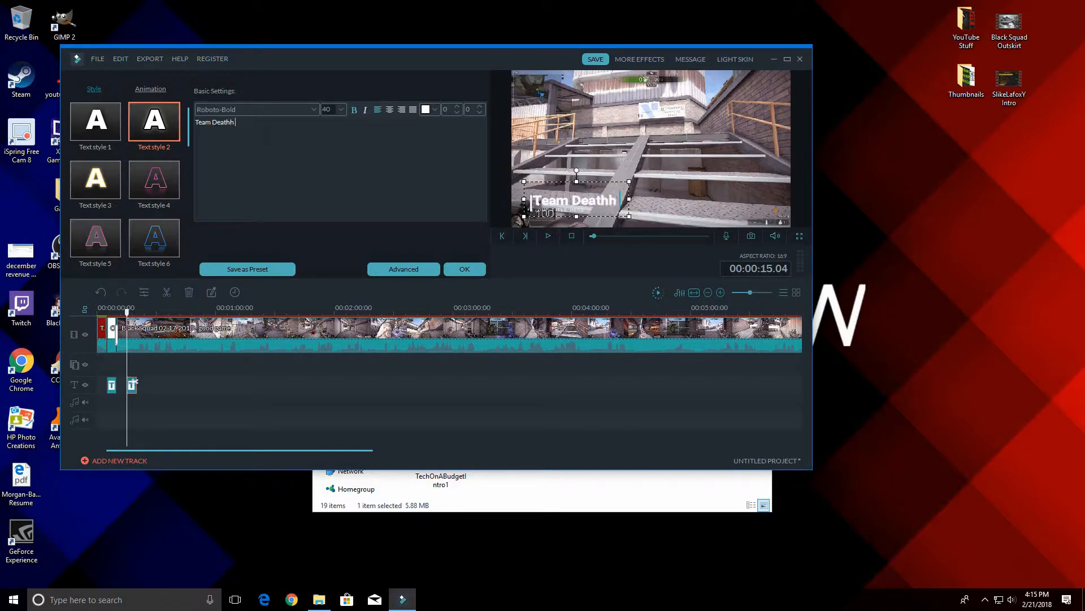
pyautogui.write('atch')
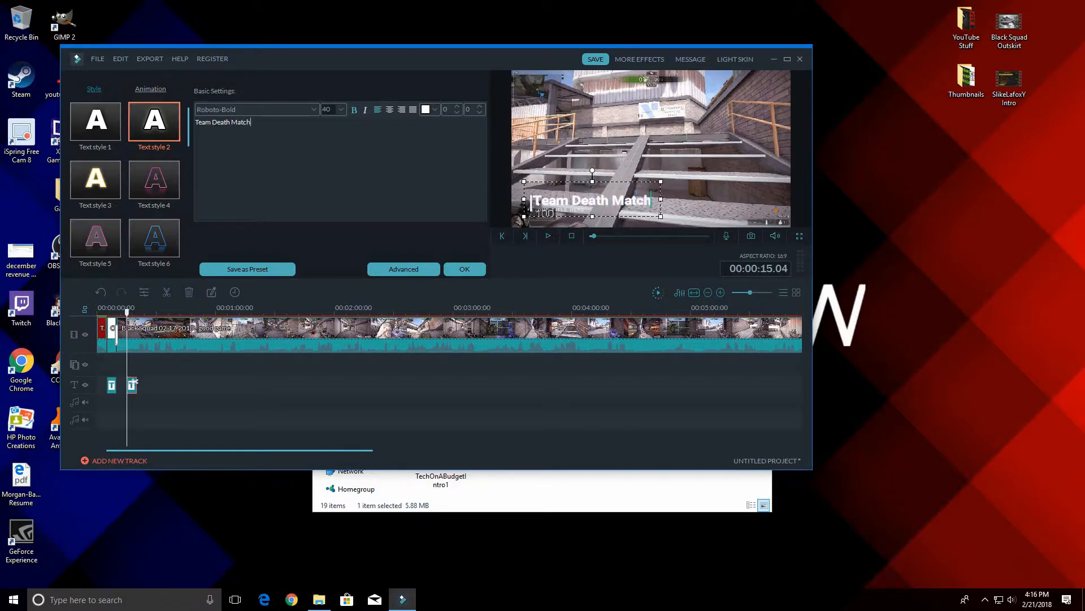
# Replace the lower third's subtitle with "First Team To 150 Kills Win" and play back the titled section.
pyautogui.doubleClick(552, 216)
pyautogui.press('BackSpace')
pyautogui.write('First Team')
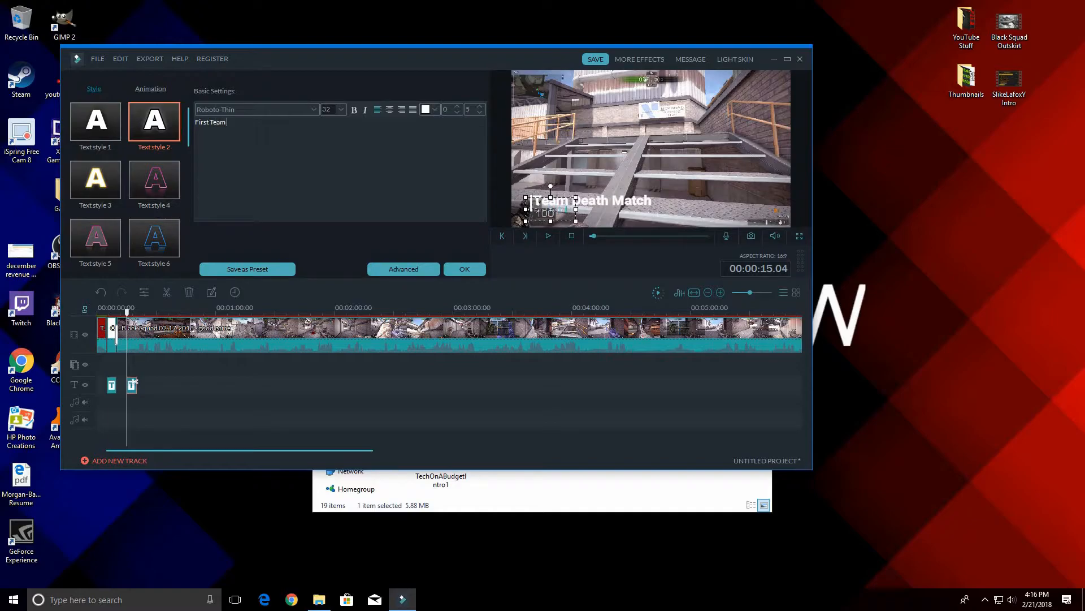
pyautogui.write(' To 150 Kills Win')
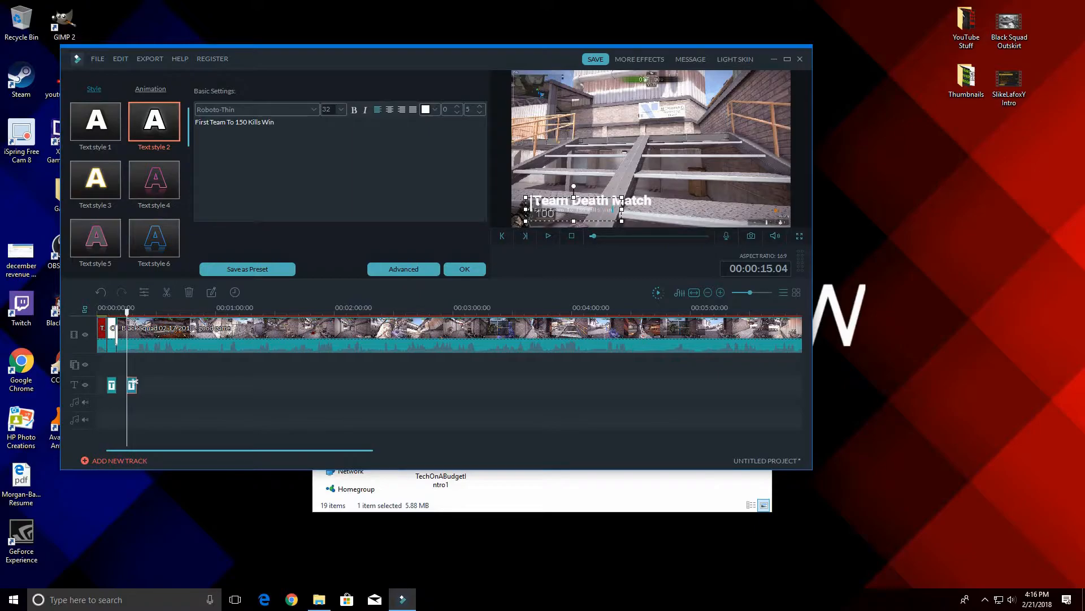
pyautogui.click(465, 270)
pyautogui.click(547, 235)
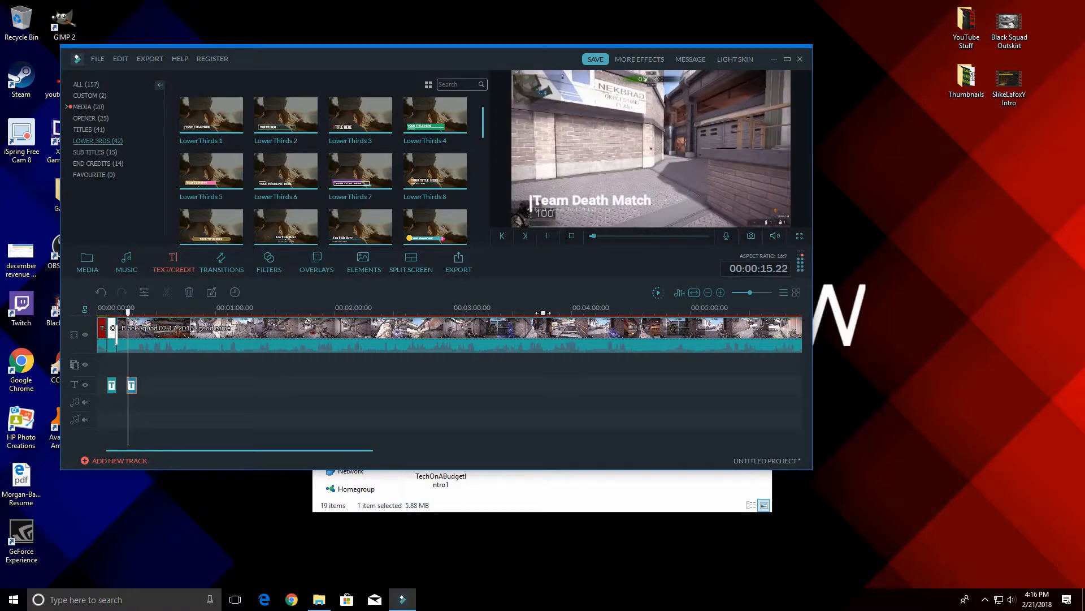
pyautogui.click(550, 235)
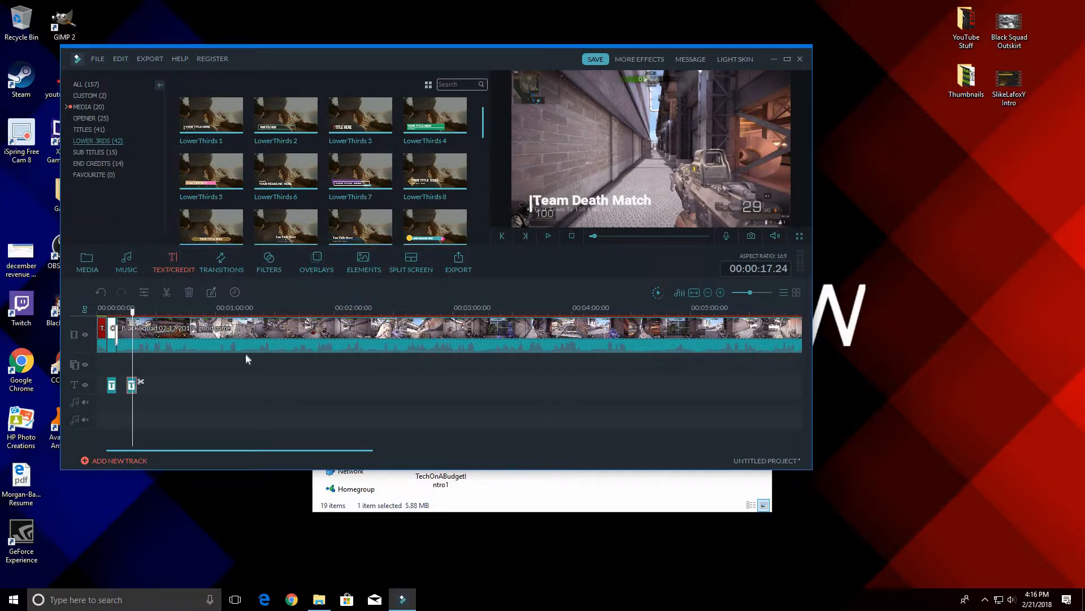
# Apply Text style 3 to both the subtitle and the "Team Death Match" main title of the lower third.
pyautogui.doubleClick(565, 201)
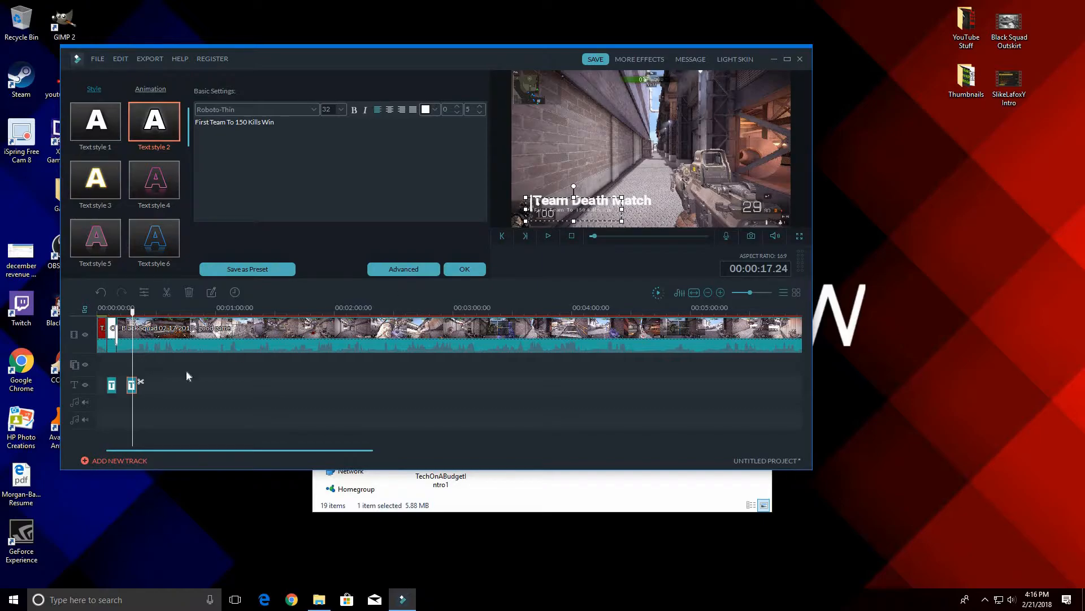
pyautogui.rightClick(131, 388)
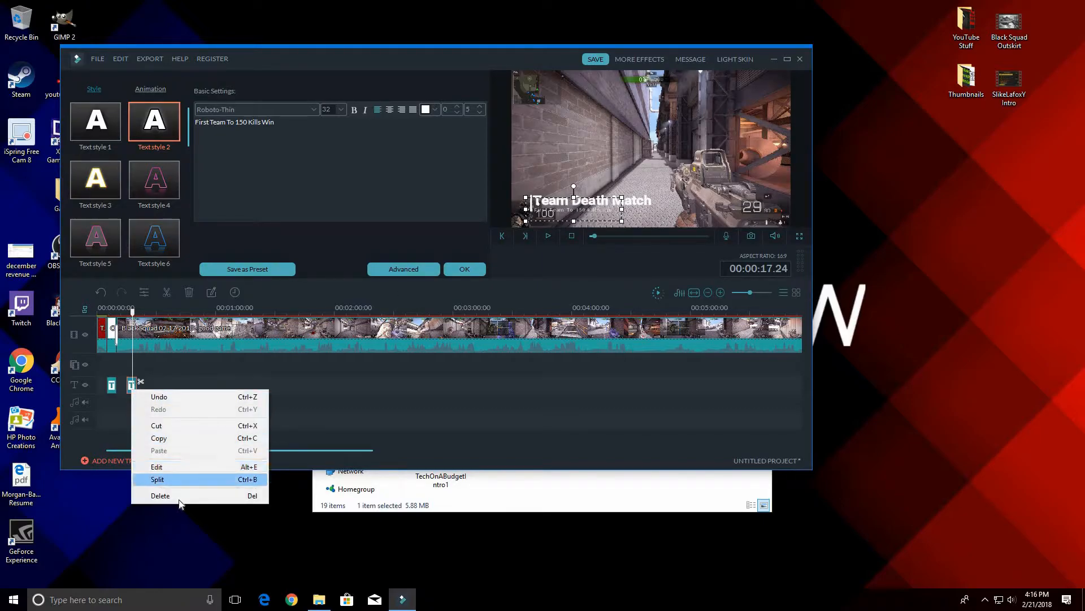
pyautogui.click(158, 239)
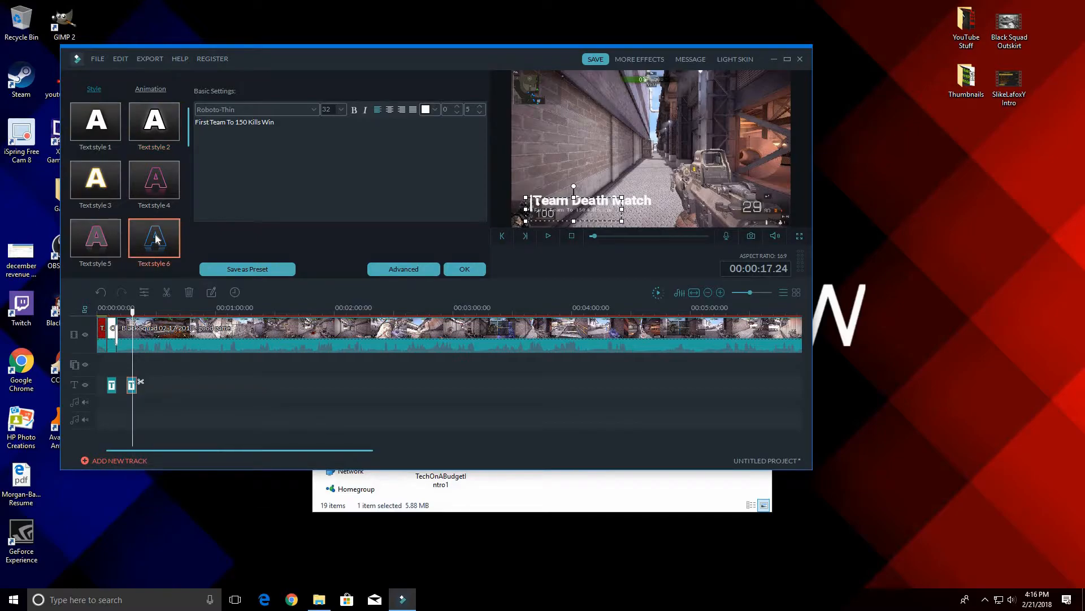
pyautogui.click(114, 242)
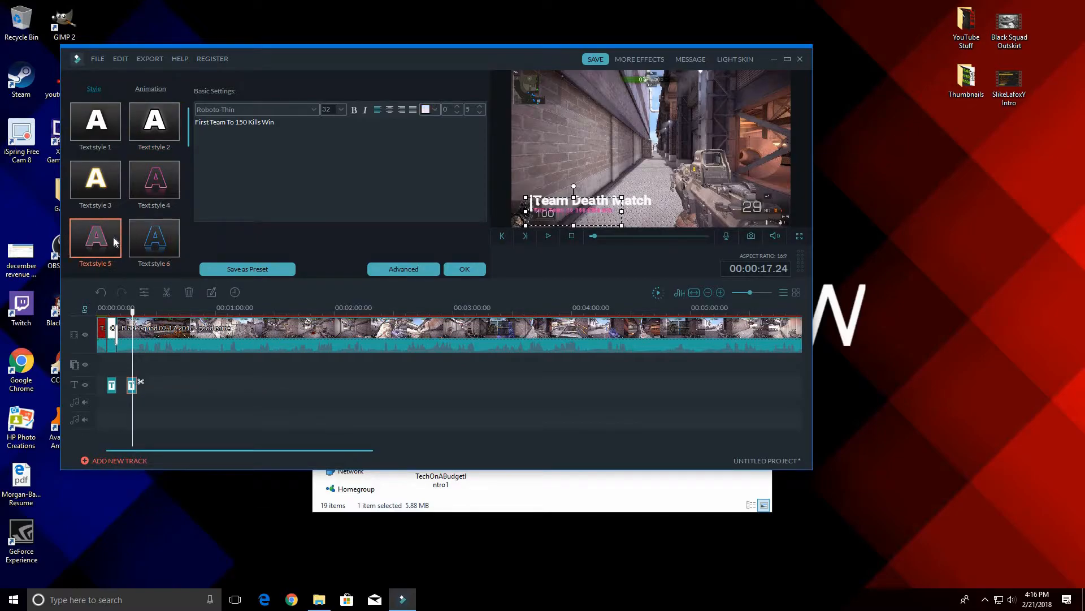
pyautogui.click(97, 188)
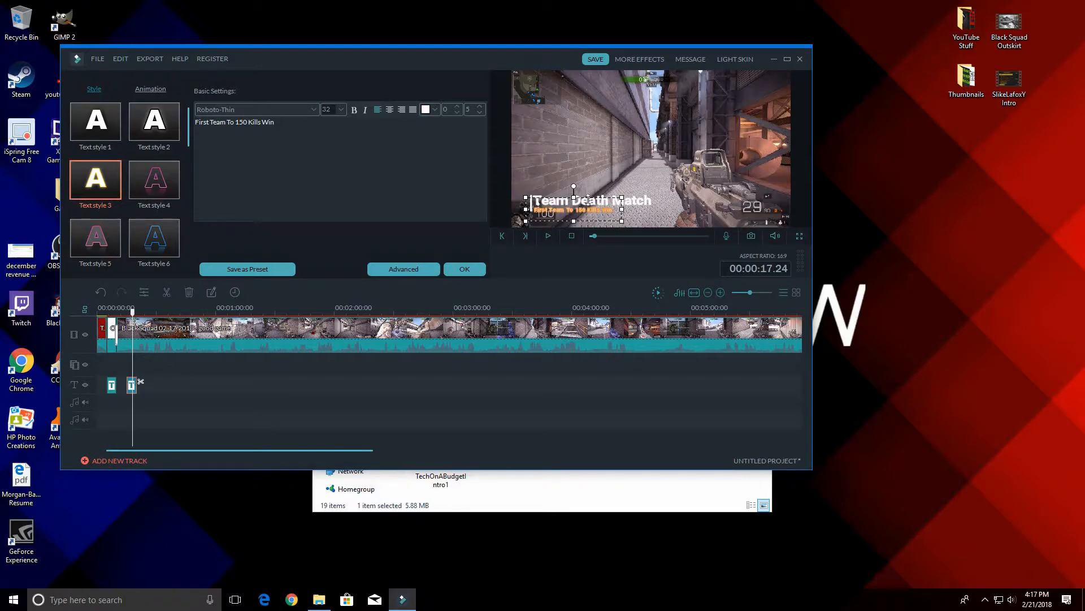
pyautogui.click(640, 202)
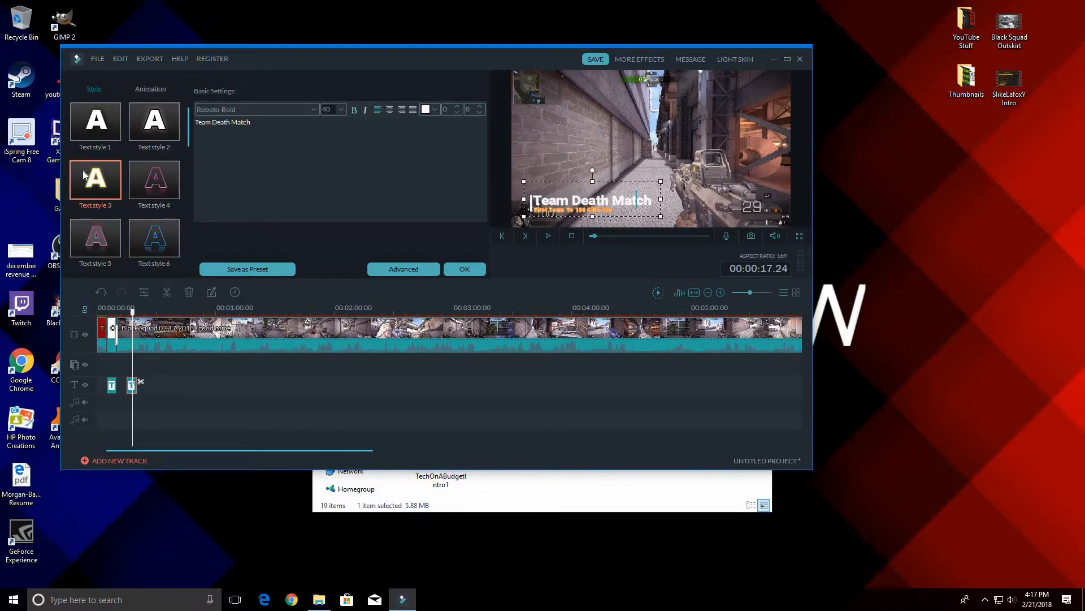
pyautogui.click(85, 182)
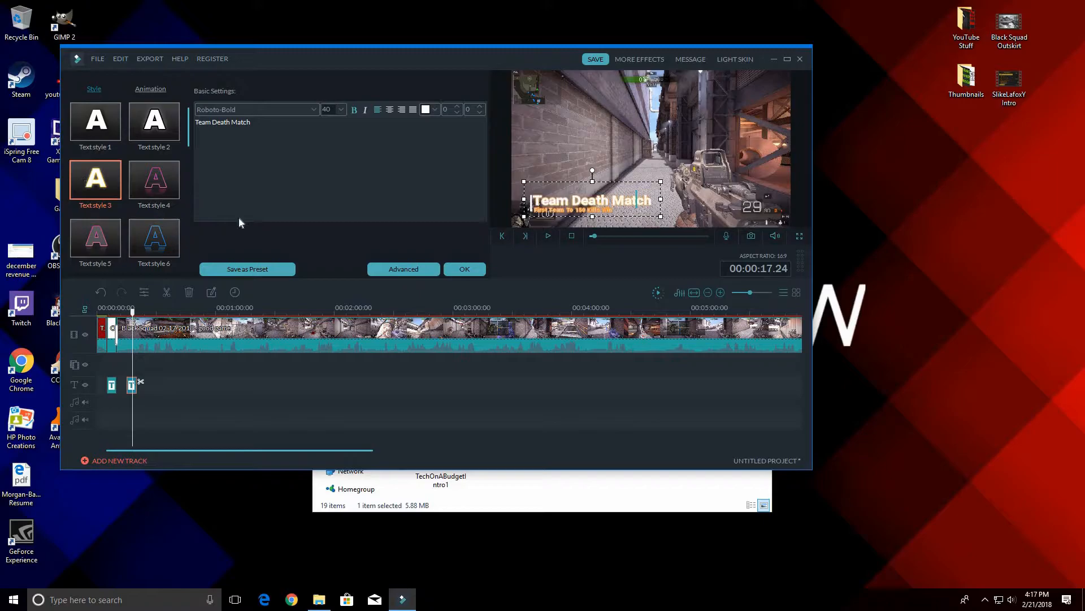
# Move the lower third directly after the first title on the text track and play back the titled section.
pyautogui.moveTo(132, 313); pyautogui.dragTo(118, 313)
pyautogui.click(547, 236)
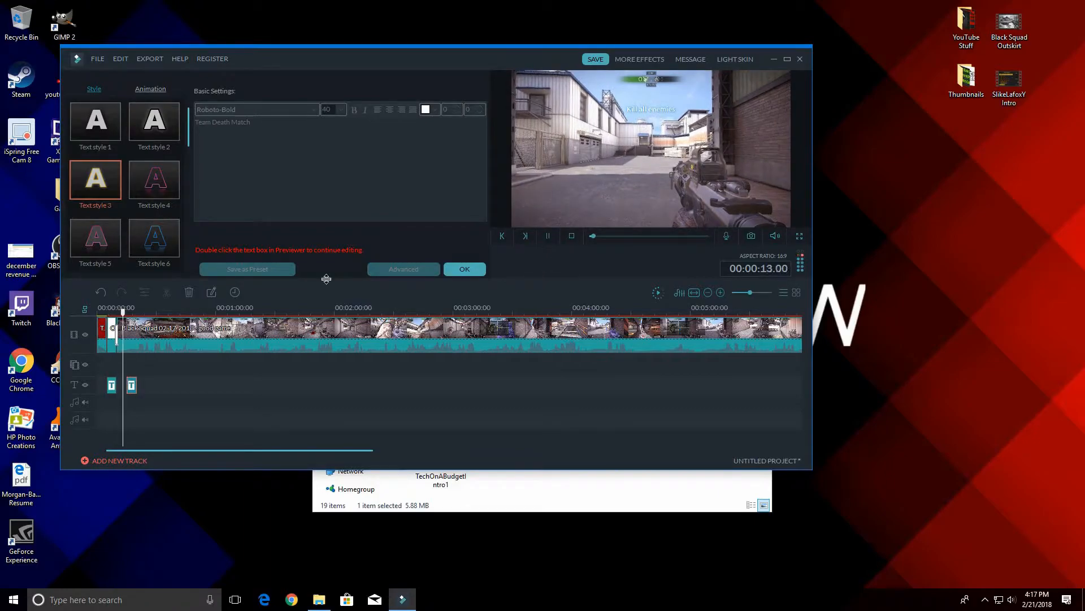
pyautogui.click(108, 312)
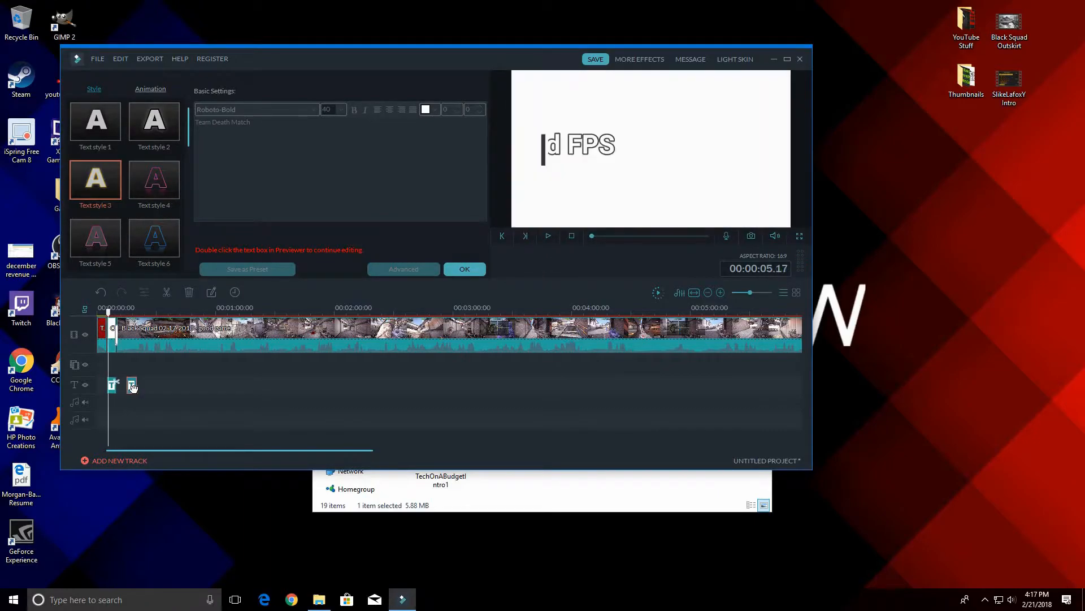
pyautogui.moveTo(129, 388); pyautogui.dragTo(129, 390)
pyautogui.moveTo(219, 365); pyautogui.dragTo(224, 362)
pyautogui.click(546, 235)
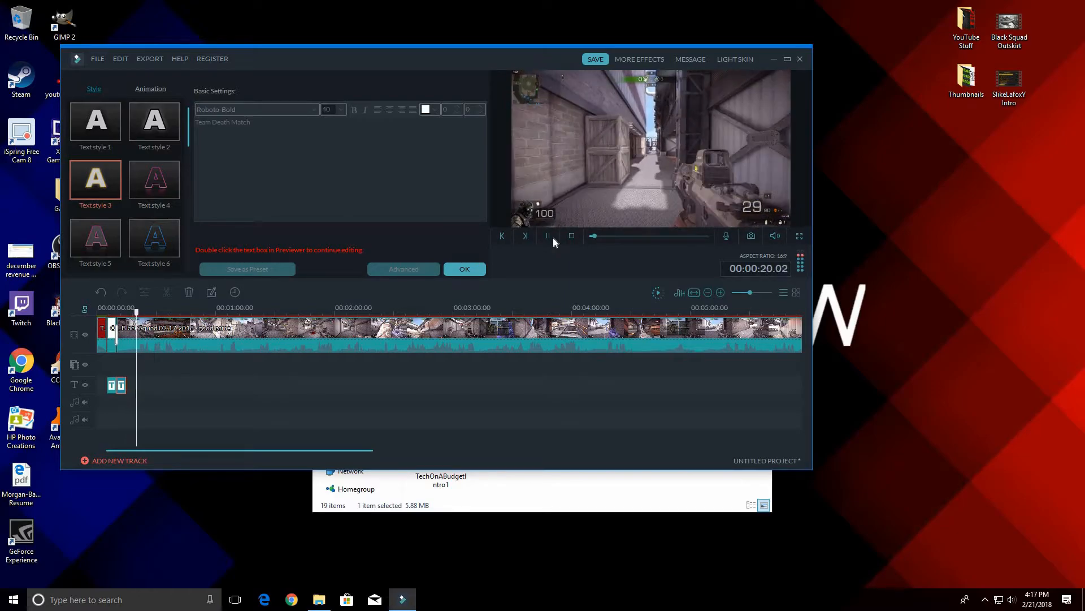
# Split the gameplay clip at 00:00:21.11 and again at 00:00:27.15 to isolate a short segment.
pyautogui.click(544, 234)
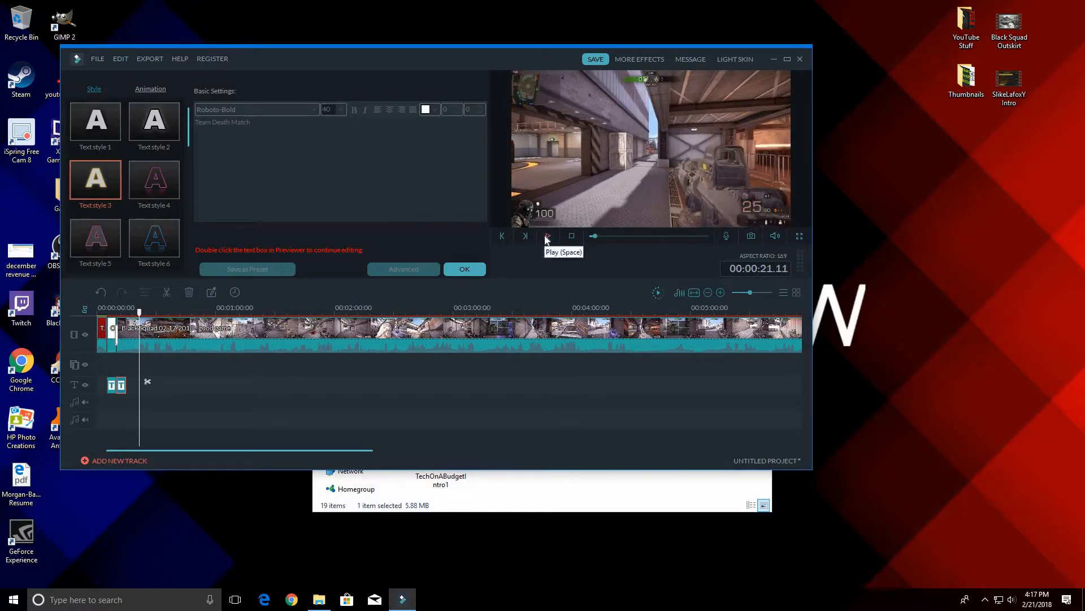
pyautogui.rightClick(164, 338)
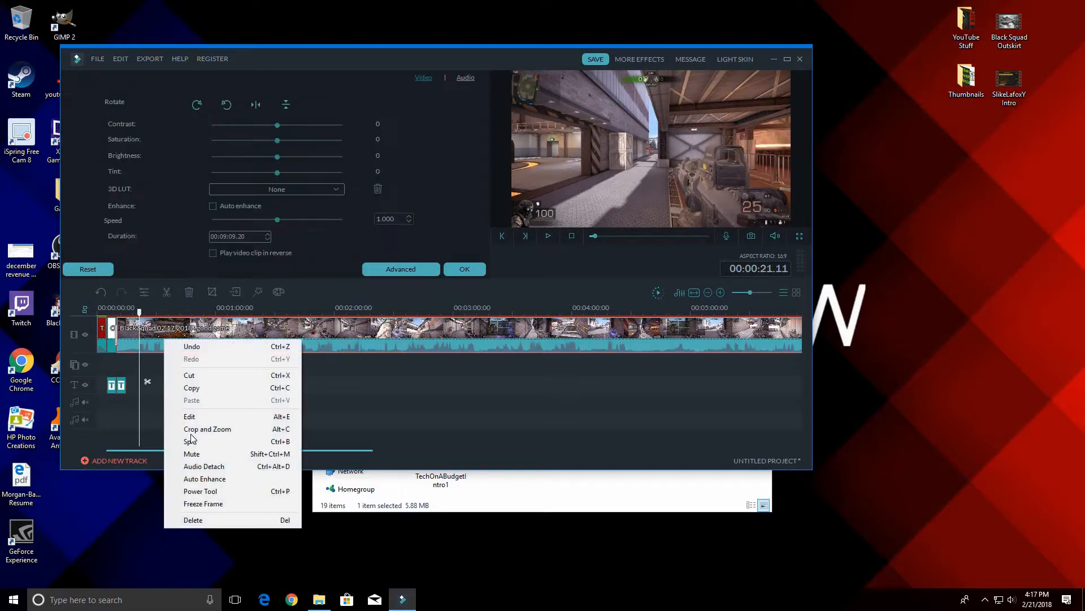
pyautogui.click(200, 440)
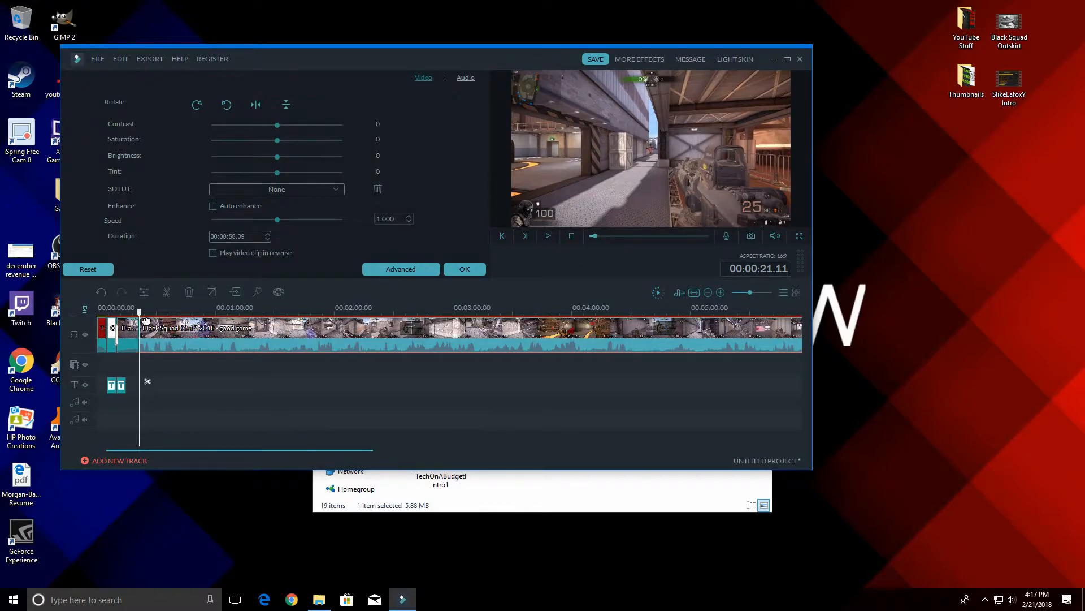
pyautogui.click(547, 236)
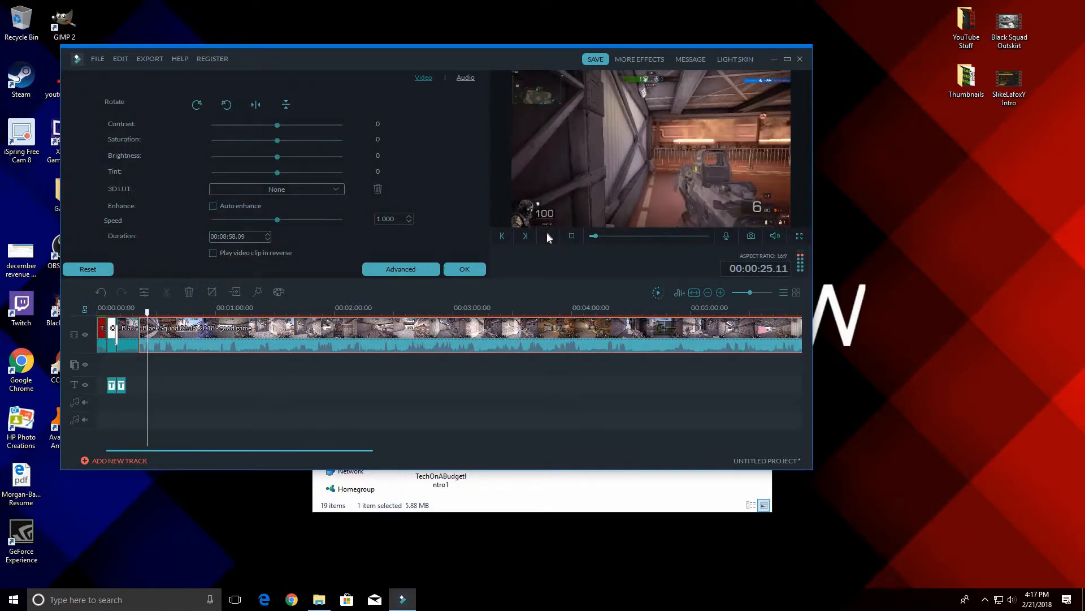
pyautogui.click(547, 236)
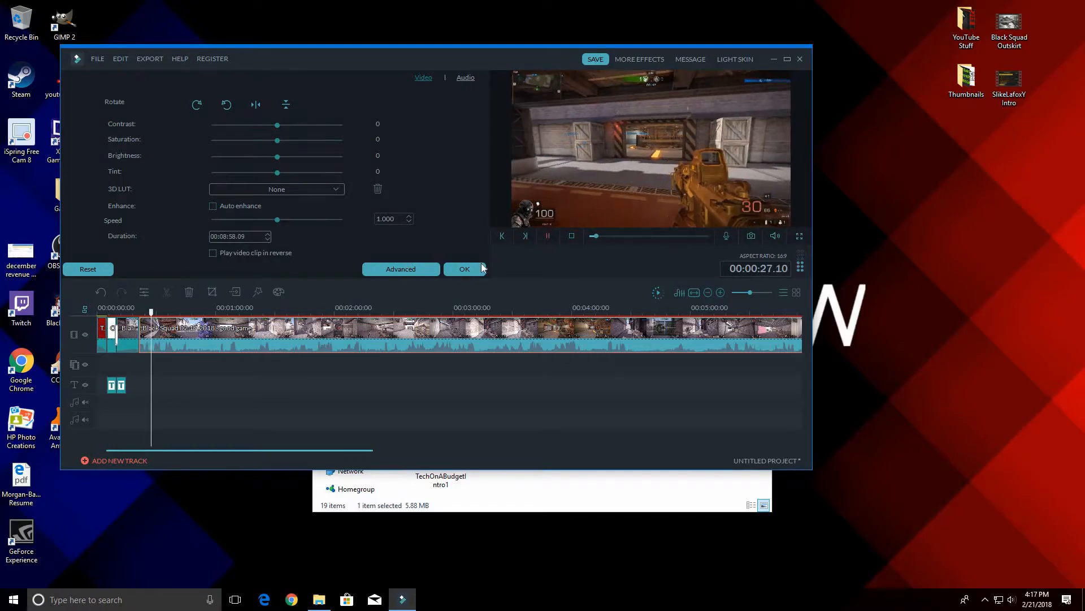
pyautogui.rightClick(186, 342)
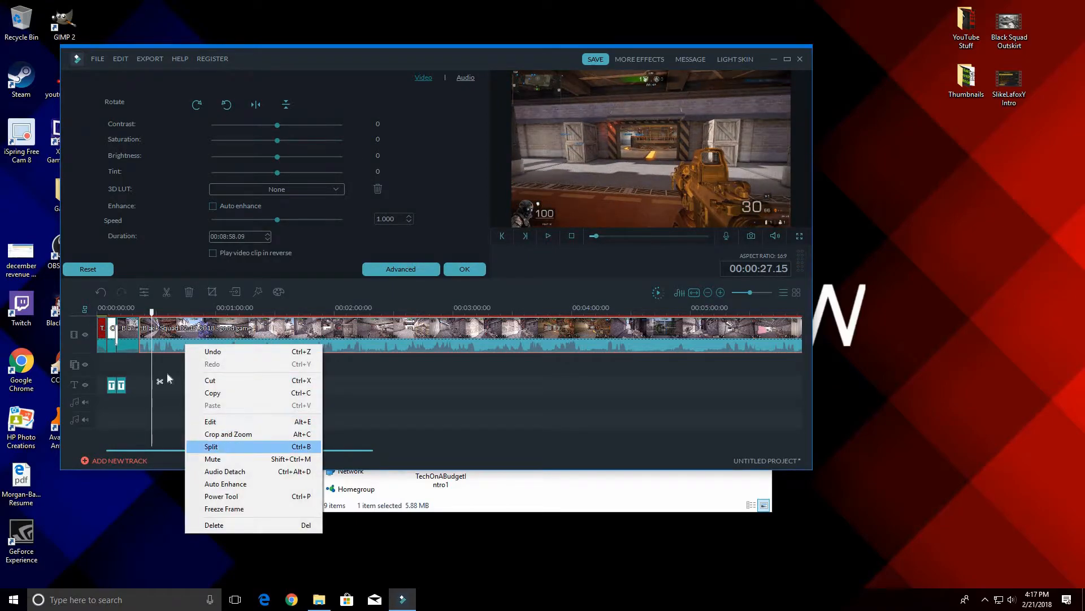
pyautogui.click(222, 446)
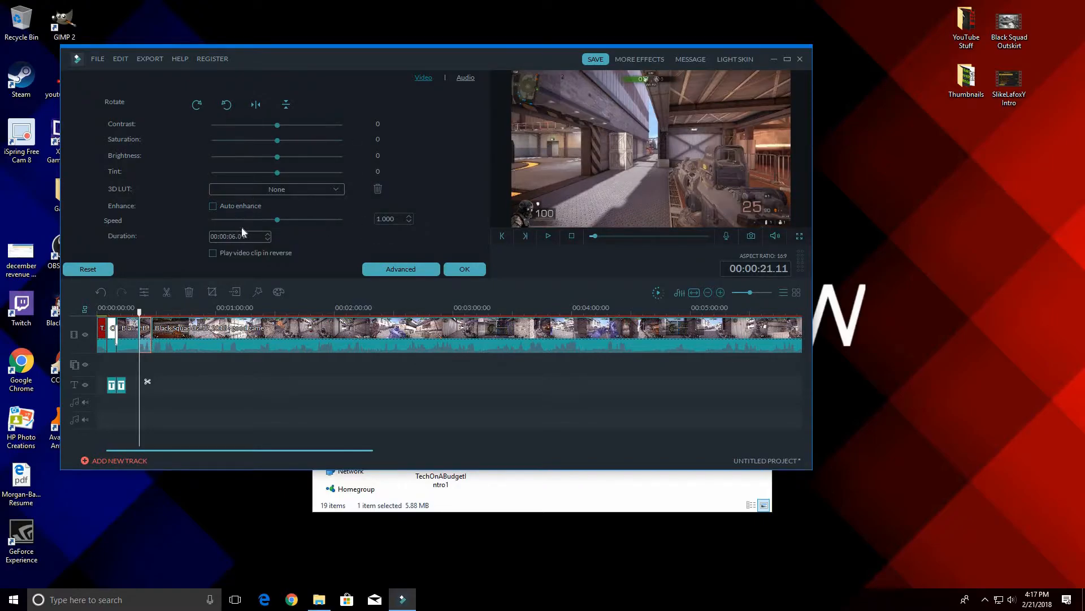
# Set the isolated gameplay segment's speed to 0.500 and play the timeline back from the start.
pyautogui.moveTo(398, 218); pyautogui.dragTo(303, 219)
pyautogui.write('0.500')
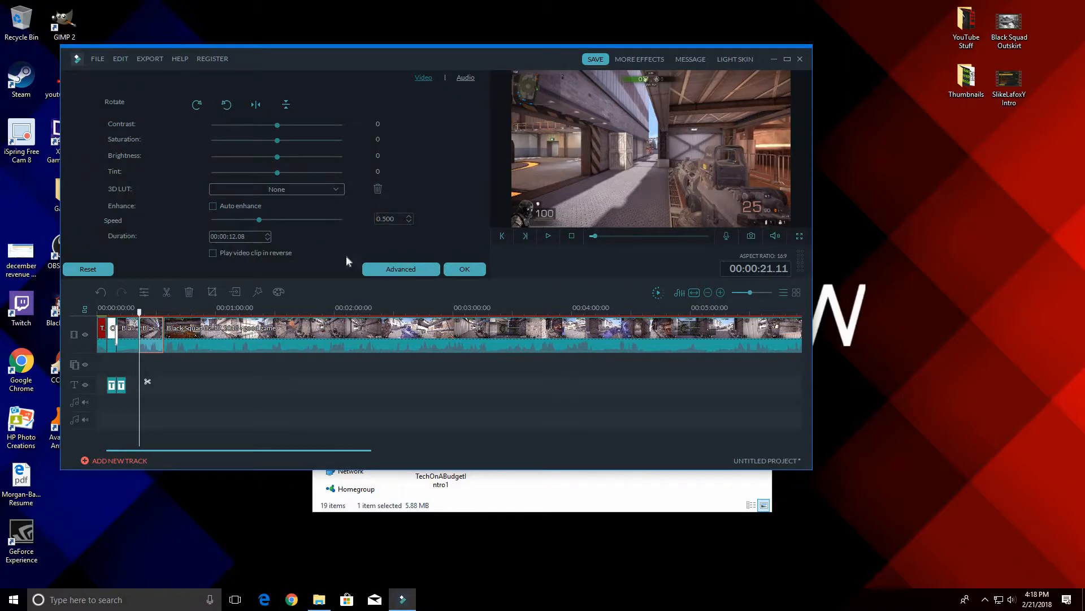
pyautogui.moveTo(140, 312); pyautogui.dragTo(97, 320)
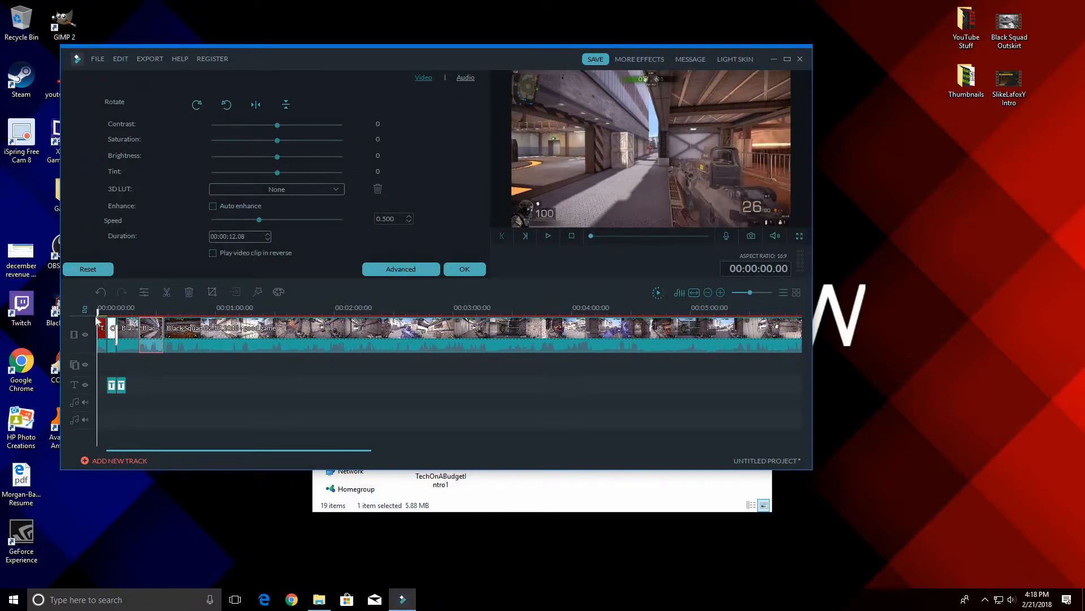
pyautogui.click(548, 243)
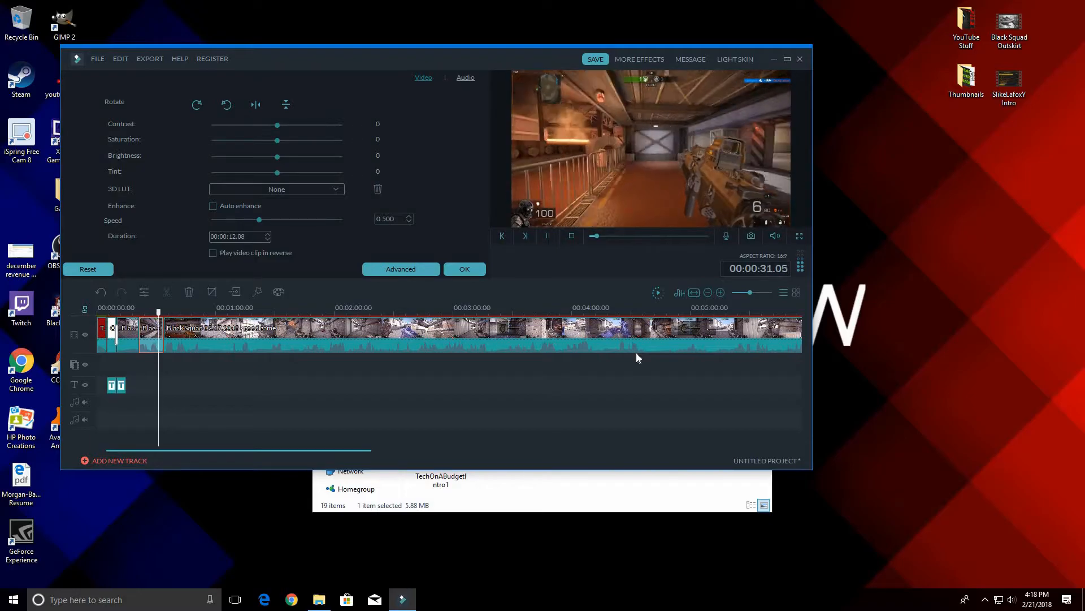
pyautogui.click(548, 236)
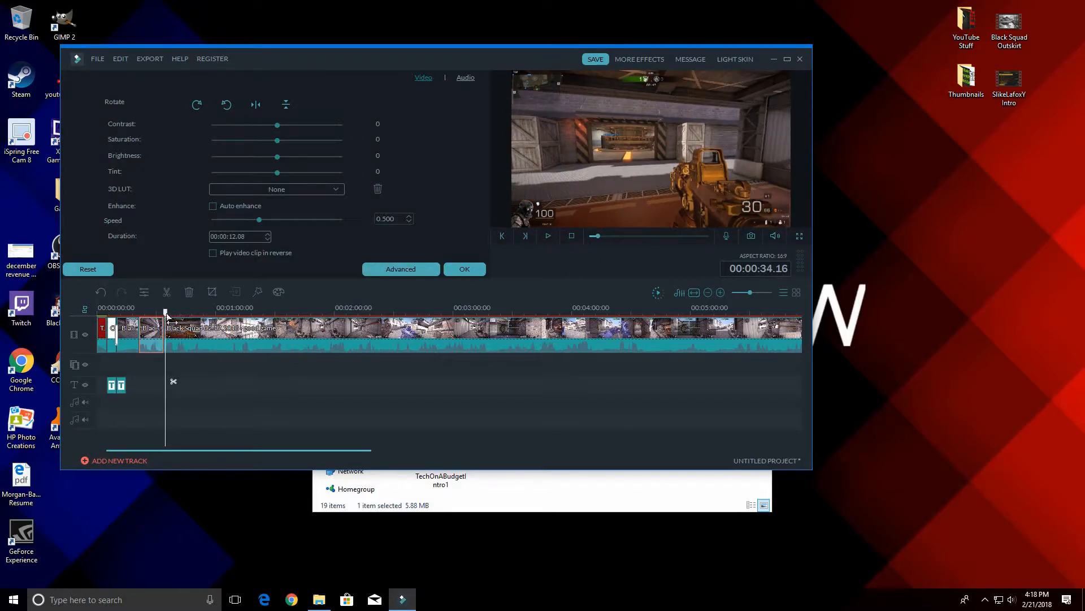
# Split the slowed segment at 00:00:30.21 and delete the part after the cut.
pyautogui.moveTo(165, 315); pyautogui.dragTo(159, 316)
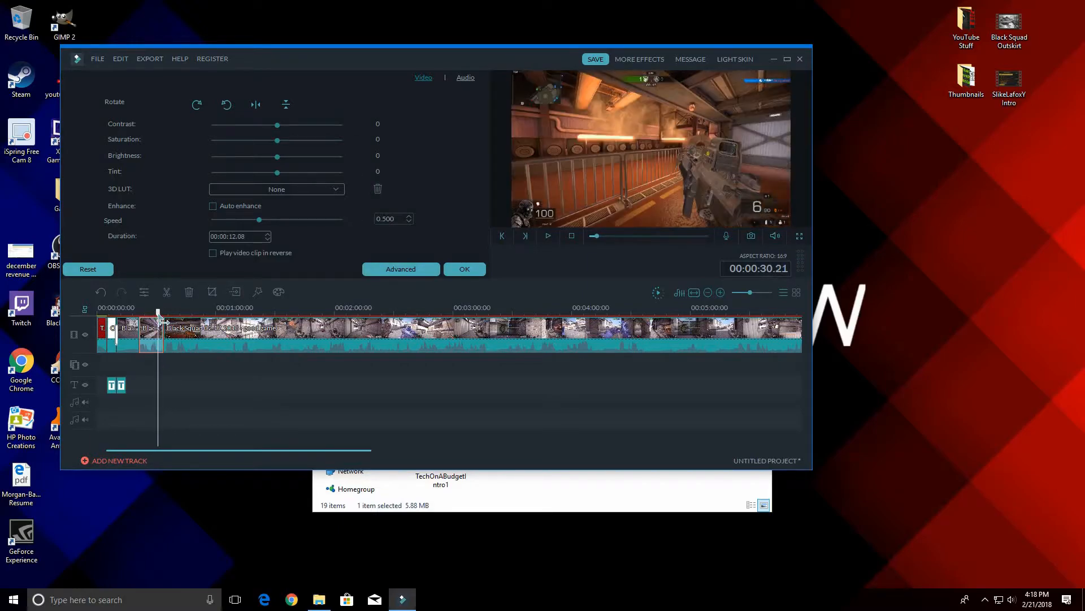
pyautogui.rightClick(160, 345)
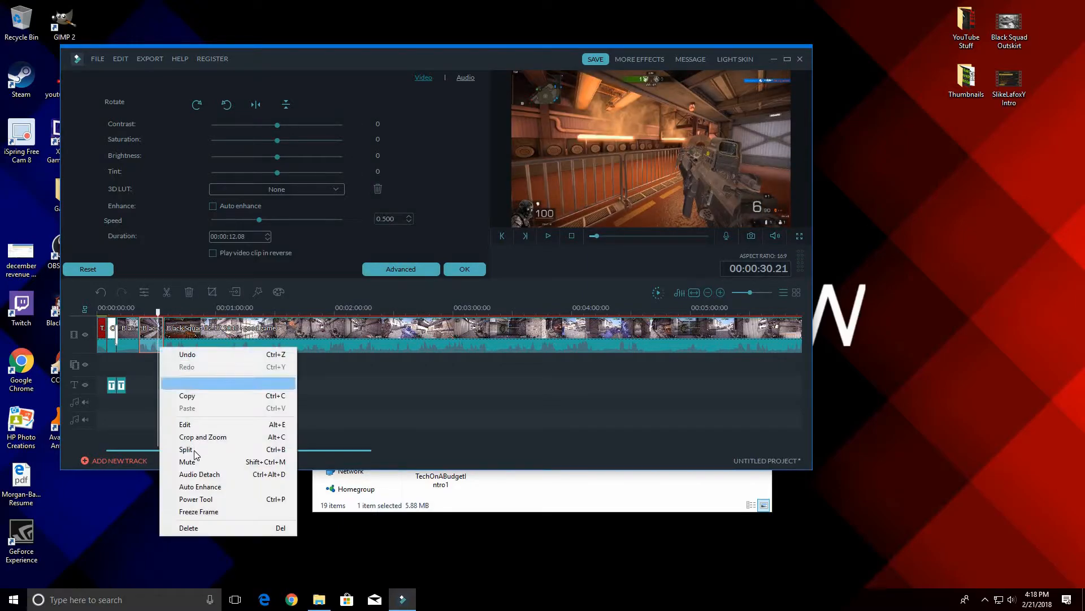
pyautogui.click(181, 382)
pyautogui.rightClick(161, 349)
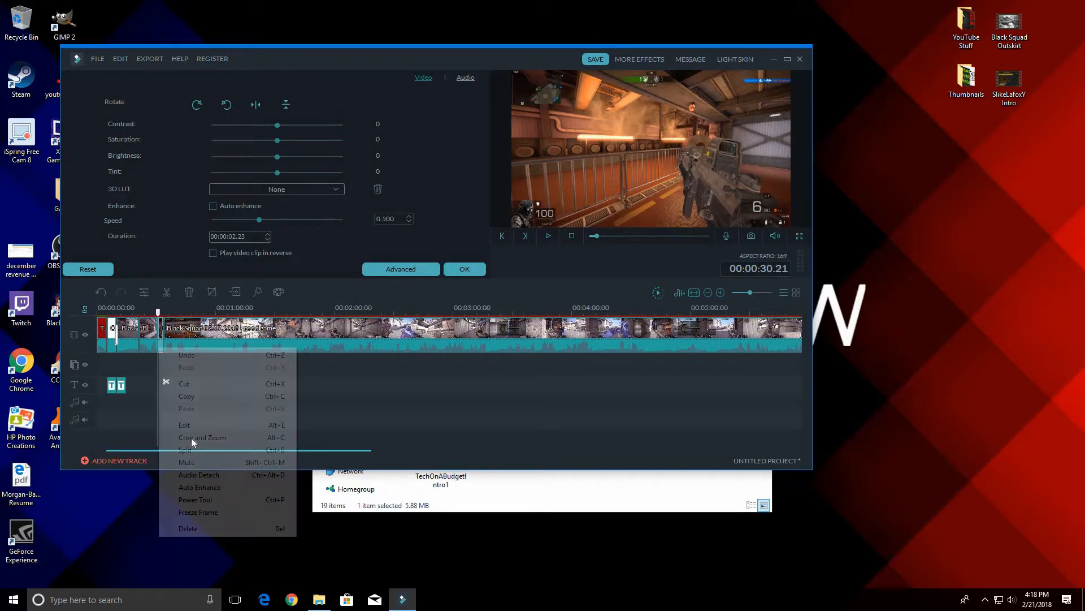
pyautogui.press('Return')
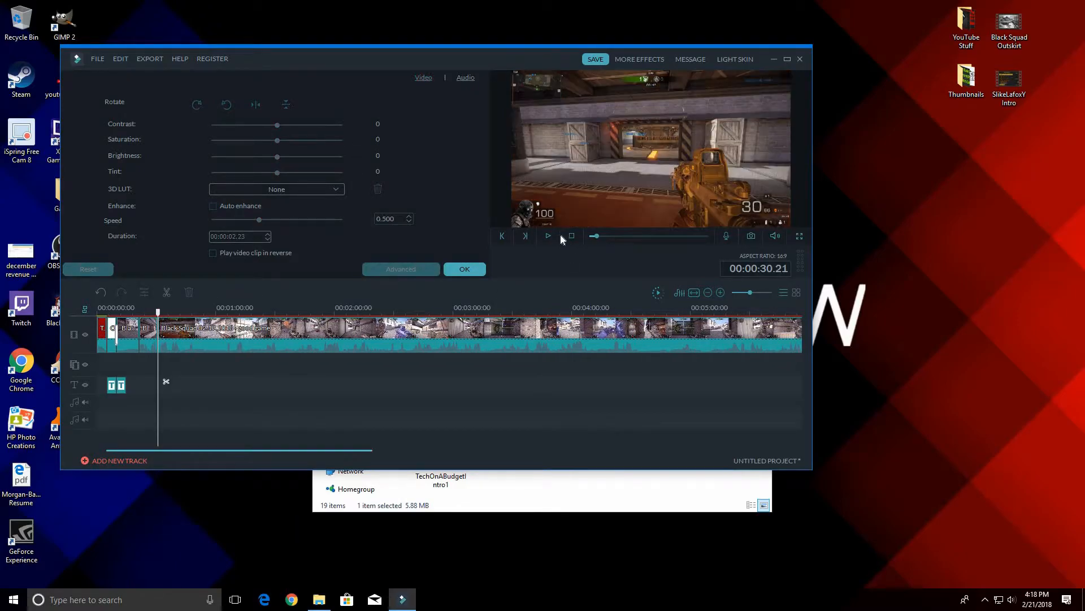
# Play the gameplay after the slowed segment and split the long remaining clip at 00:00:34.21.
pyautogui.click(547, 237)
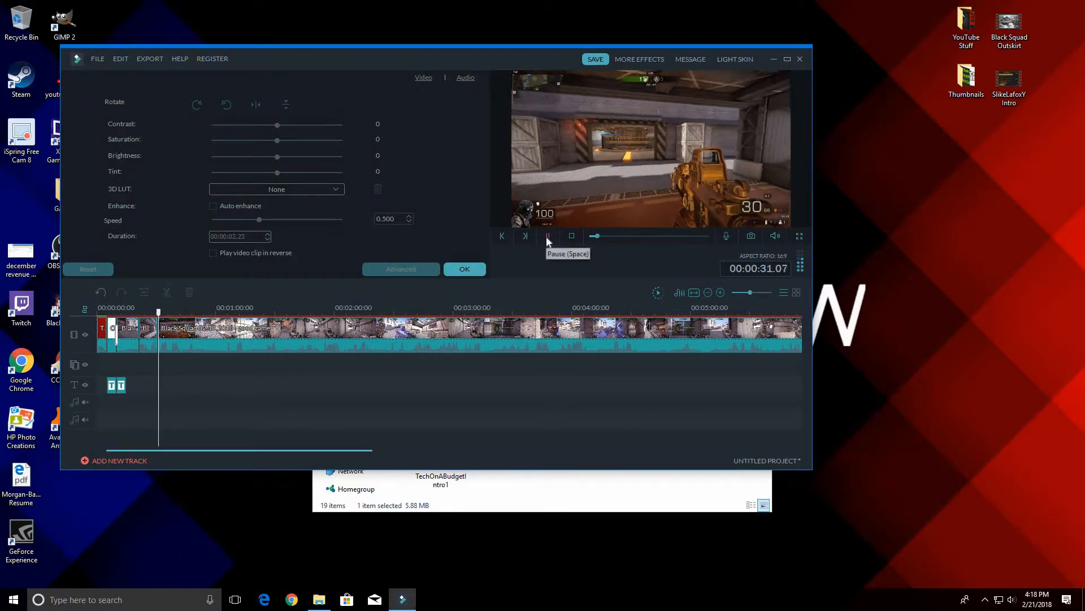
pyautogui.click(547, 237)
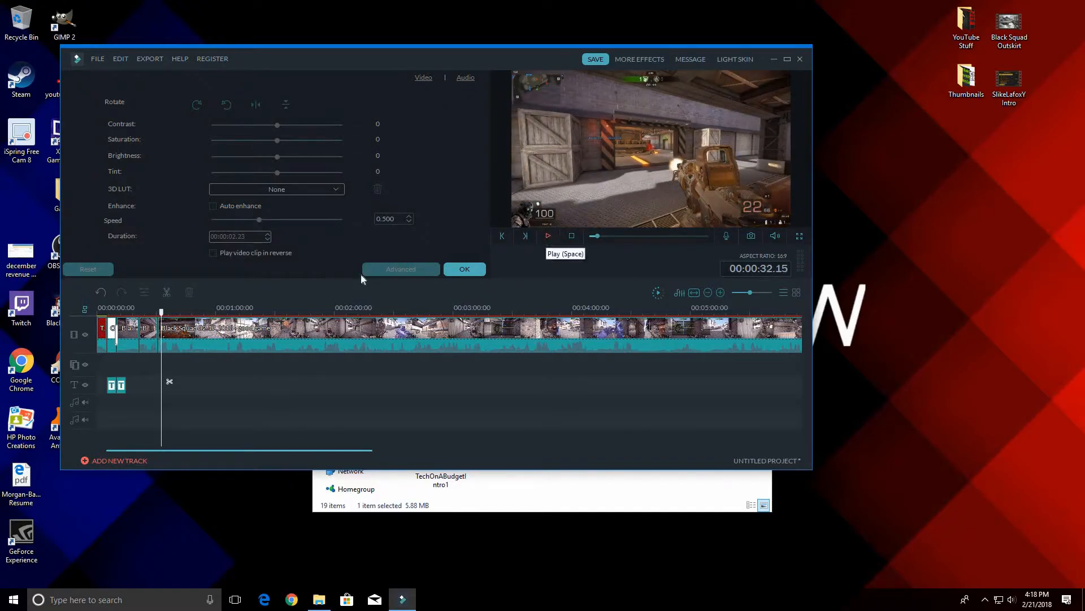
pyautogui.moveTo(163, 320); pyautogui.dragTo(170, 323)
pyautogui.rightClick(172, 347)
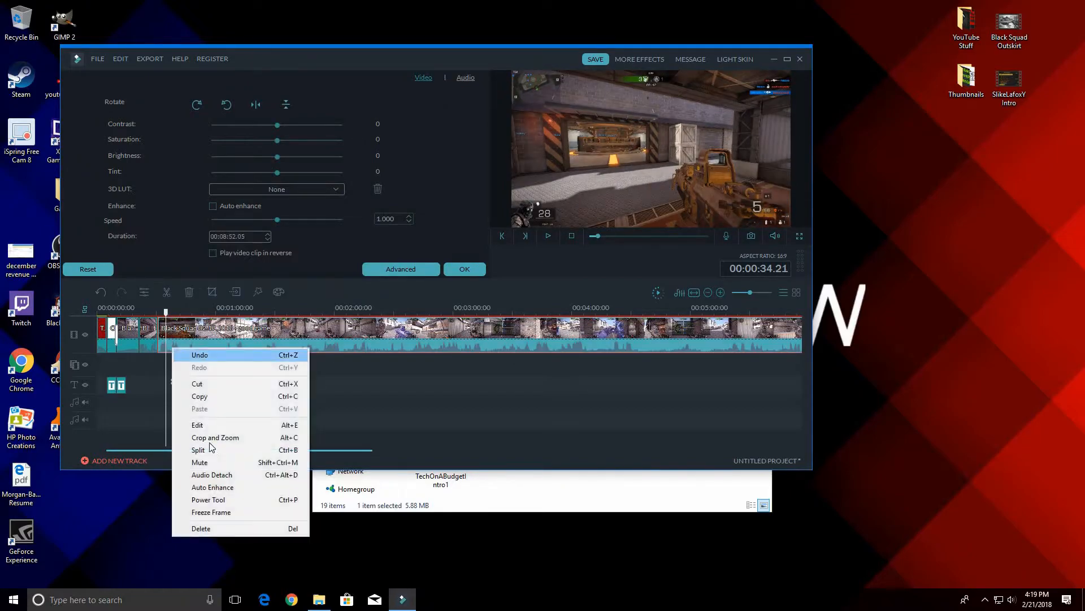
pyautogui.click(212, 451)
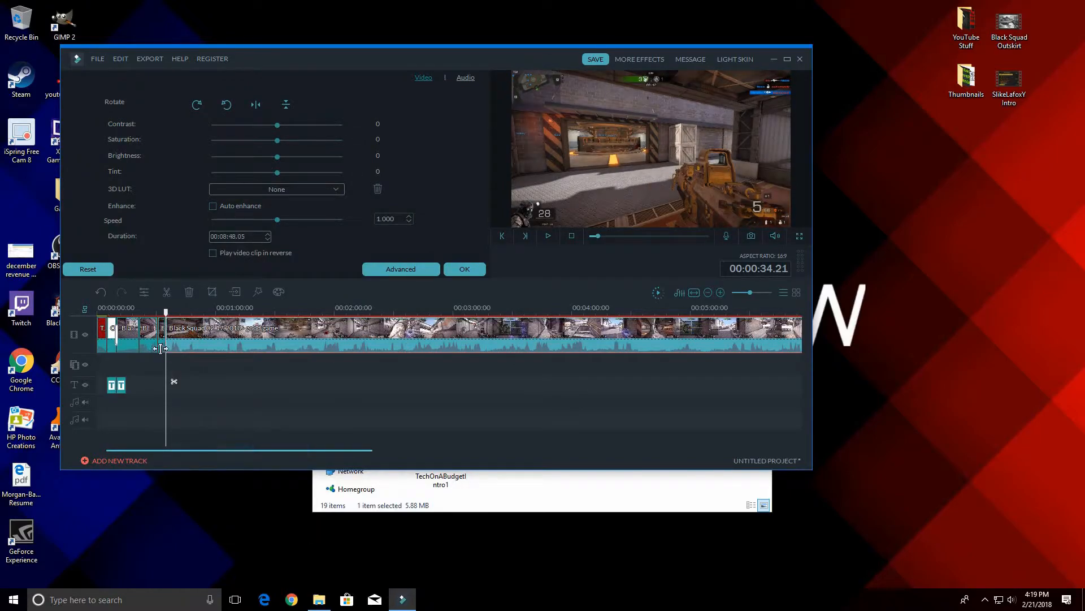
# Set the speed of the short segment between 00:00:30.21 and 00:00:34.21 to 0.50.
pyautogui.click(162, 349)
pyautogui.moveTo(395, 220); pyautogui.dragTo(330, 221)
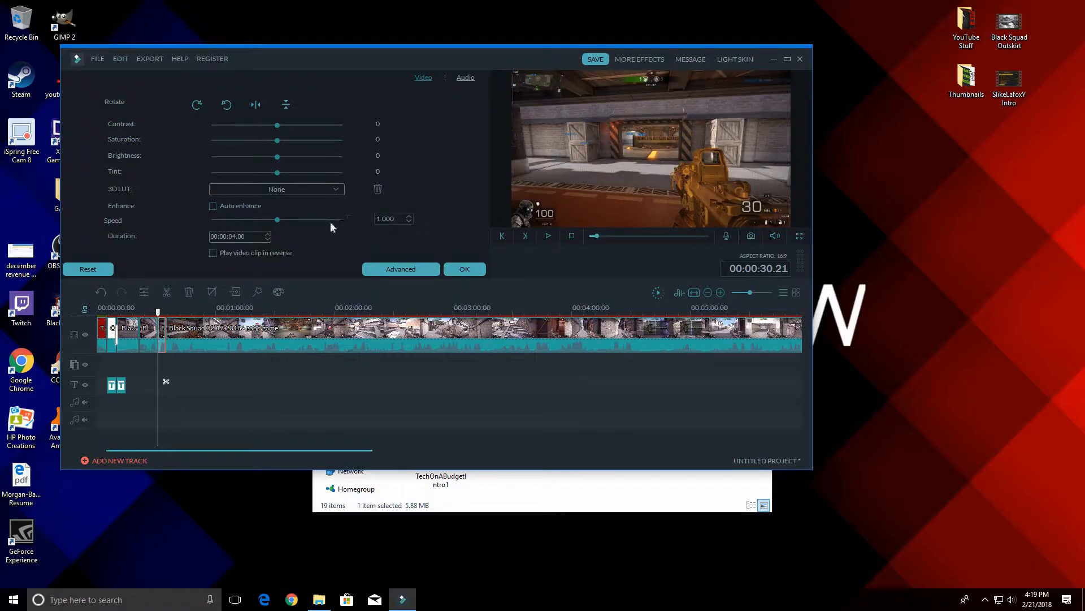
pyautogui.write('0.50')
pyautogui.press('Return')
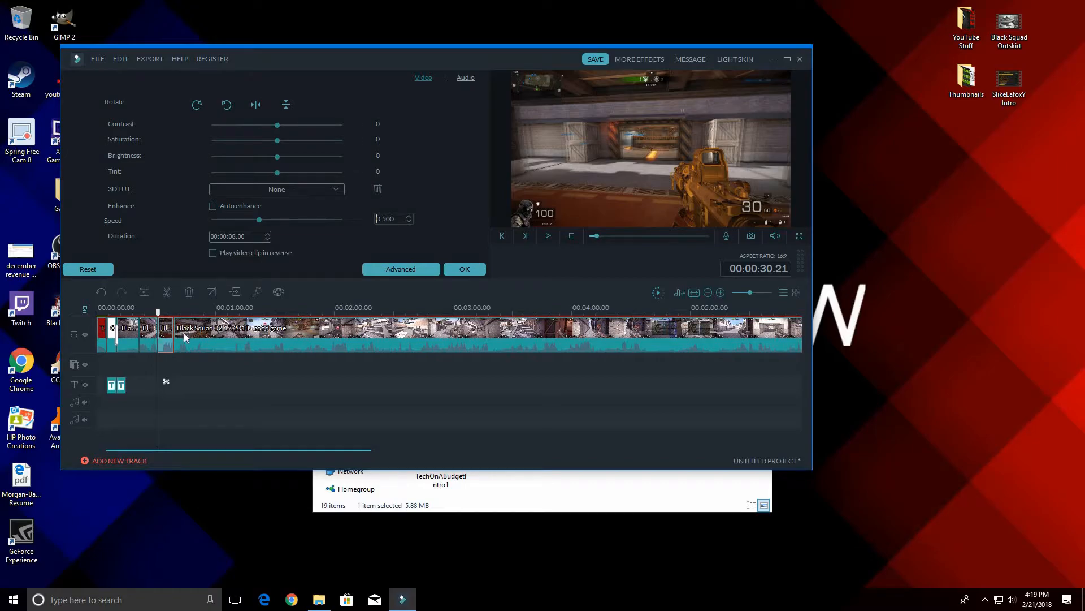
# Review the gameplay after the slowed segment, set the long remaining clip's speed to 50 and play back the sped-up footage.
pyautogui.moveTo(134, 311); pyautogui.dragTo(178, 311)
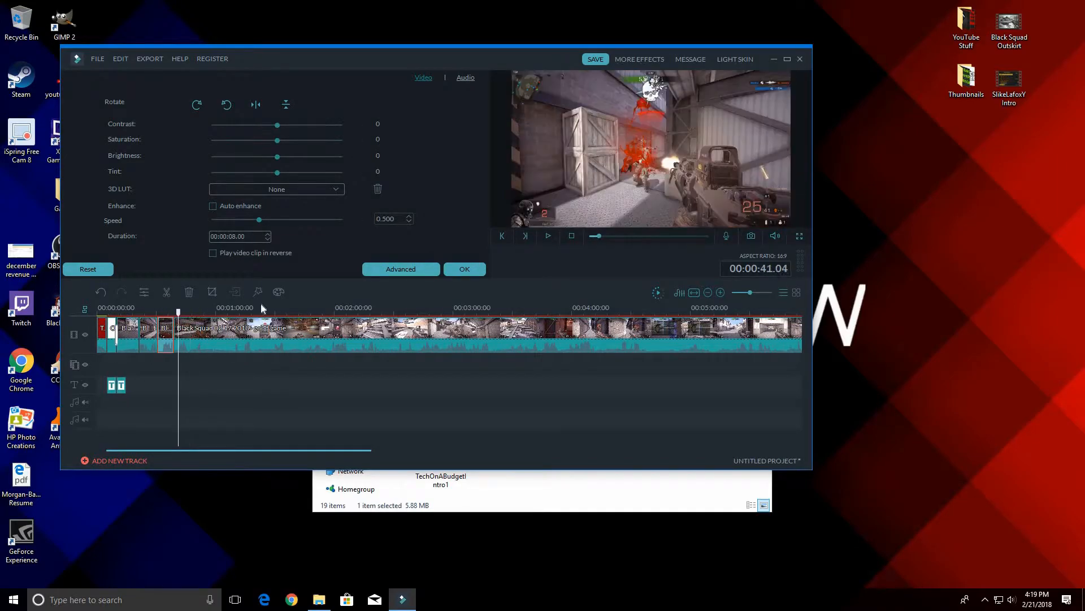
pyautogui.click(548, 236)
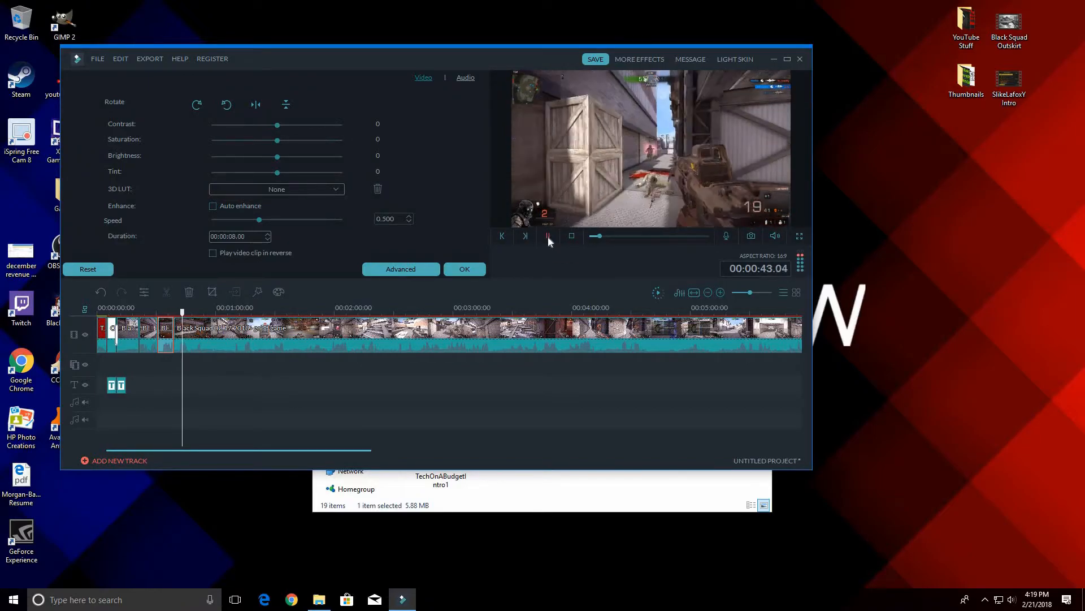
pyautogui.click(547, 236)
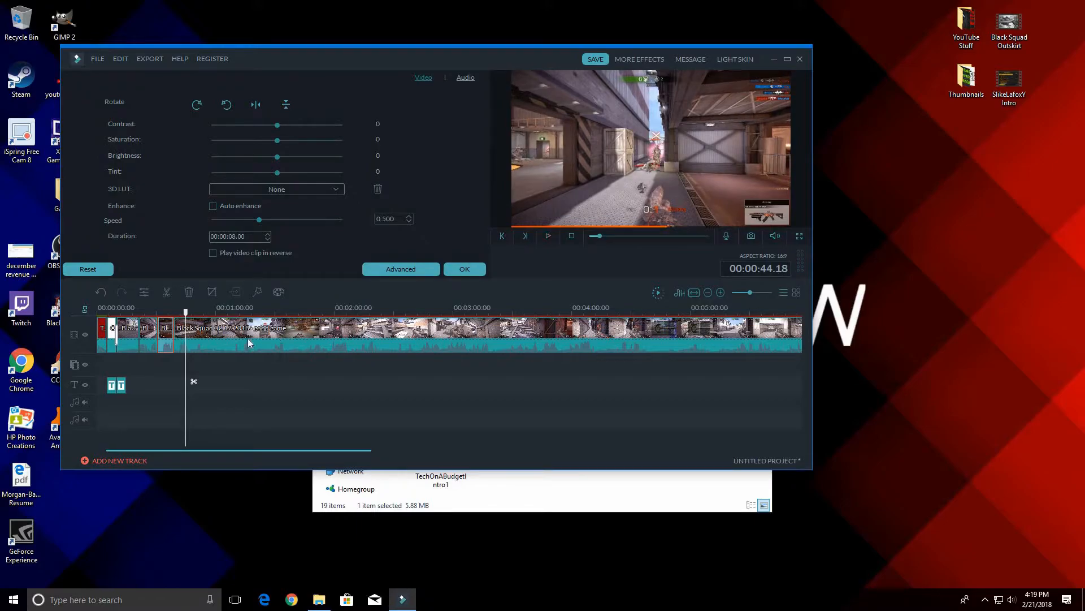
pyautogui.click(212, 344)
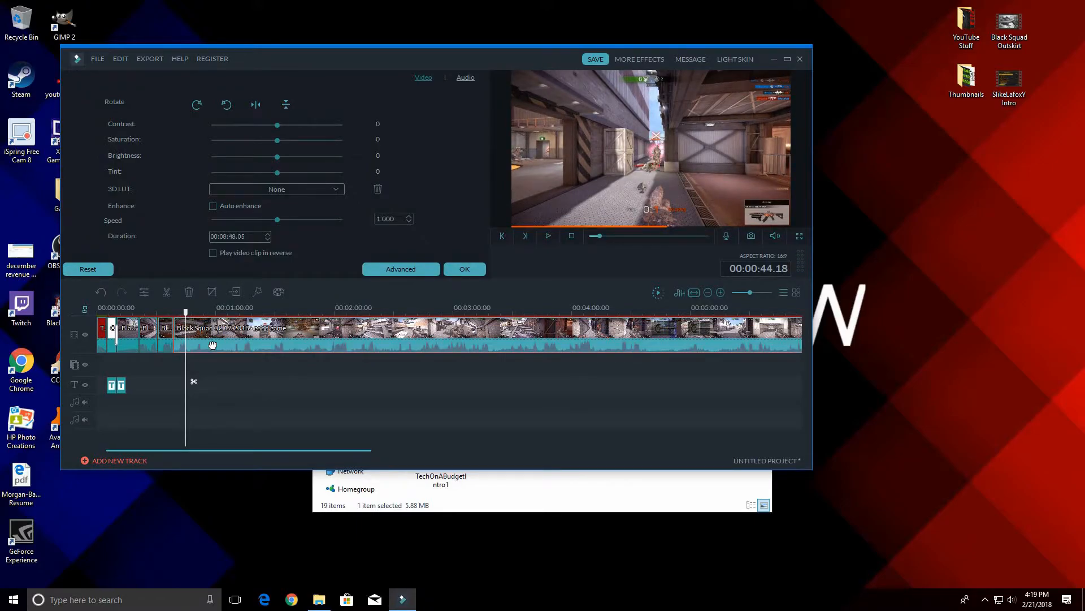
pyautogui.press('Tab')
pyautogui.write('50')
pyautogui.press('Return')
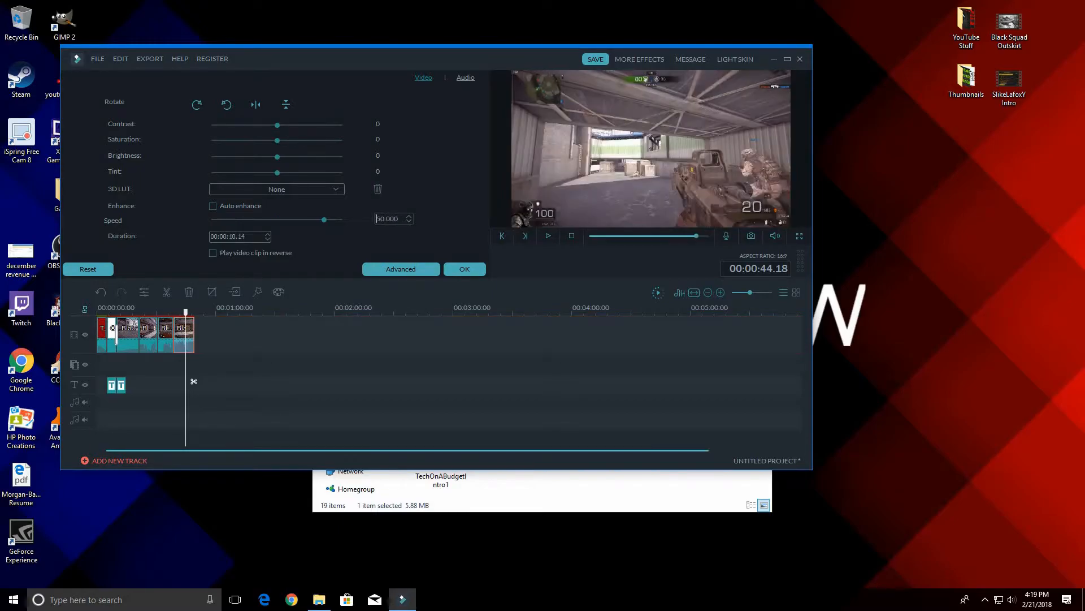
pyautogui.click(548, 236)
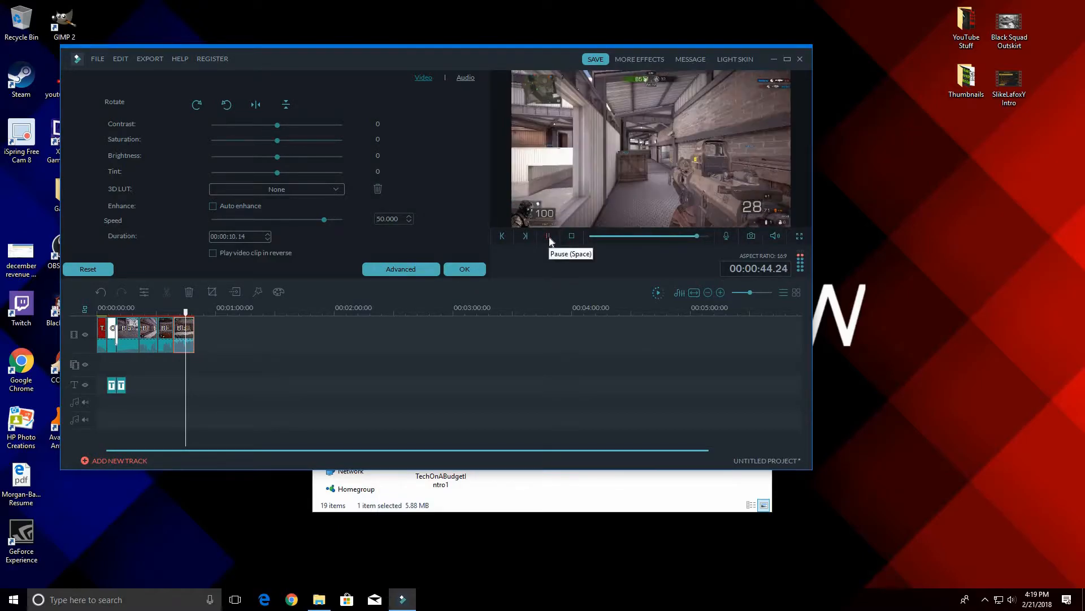
pyautogui.click(549, 236)
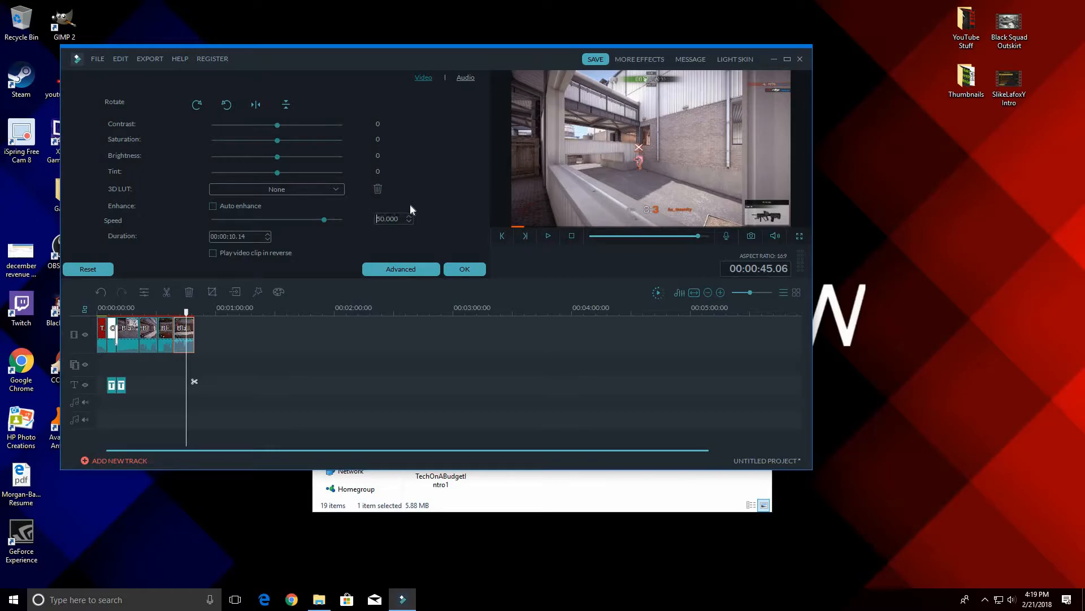
# Export the project as an MP4 video to the Wondershare Filmora output folder.
pyautogui.click(152, 60)
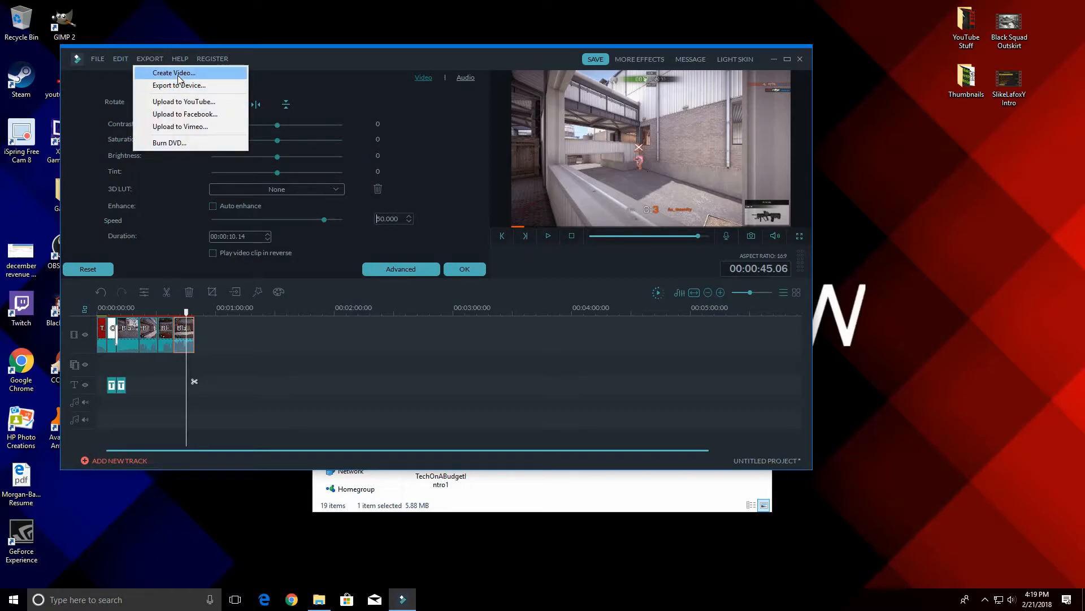
pyautogui.click(177, 73)
pyautogui.click(296, 164)
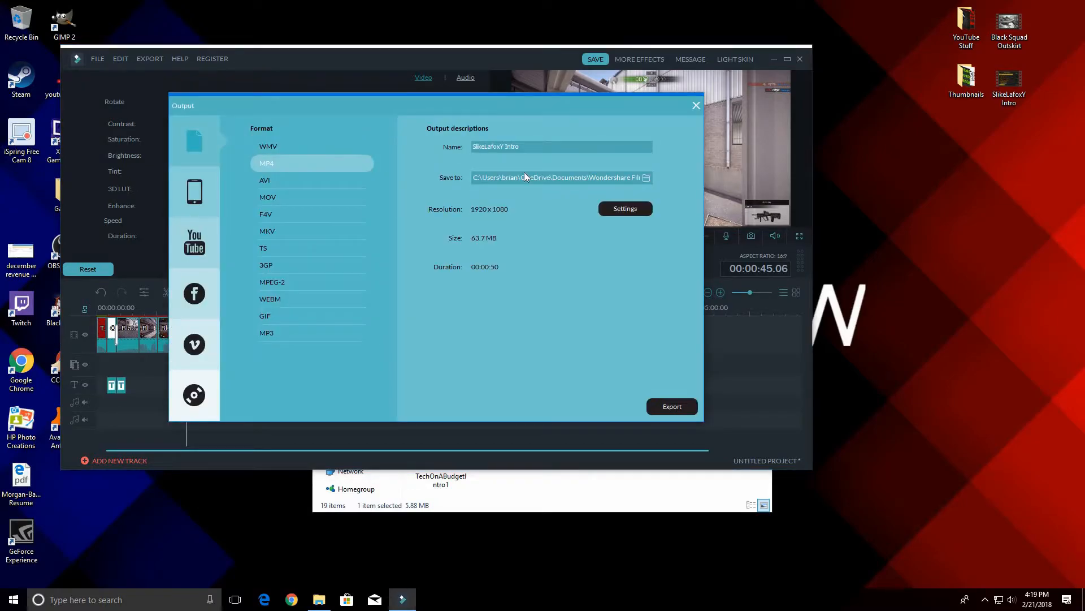
pyautogui.click(679, 408)
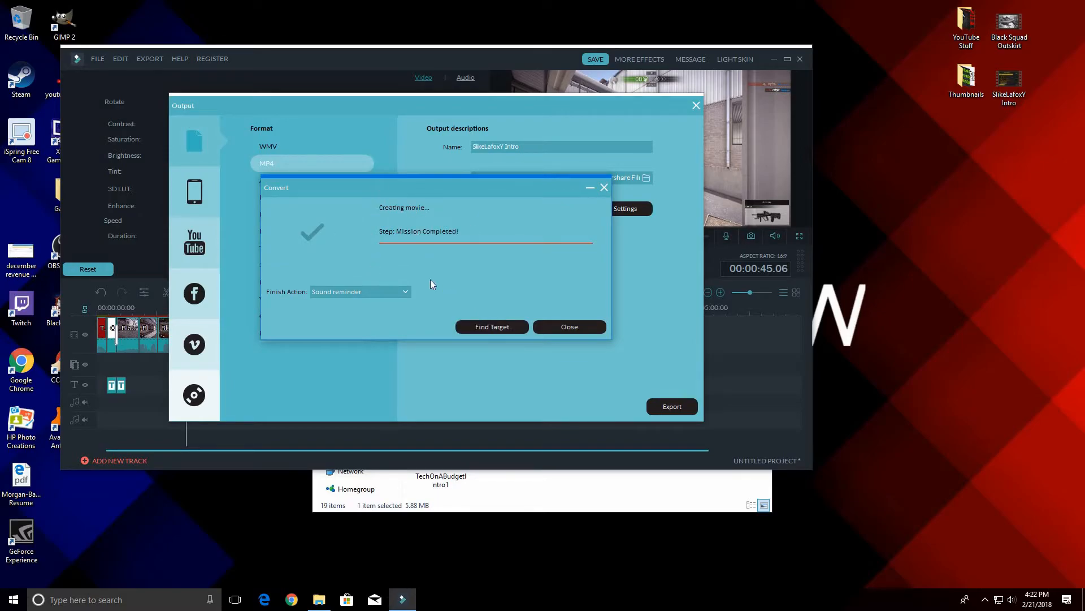
# Reveal the exported video in its output folder and try to move it to the desktop, skipping the duplicate-named file.
pyautogui.click(501, 327)
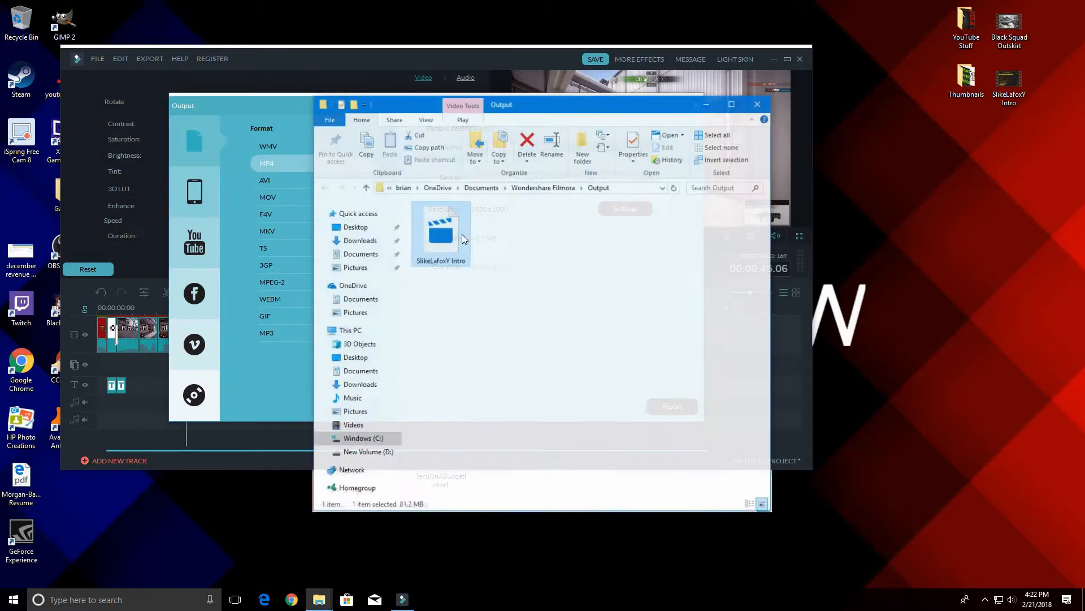
pyautogui.moveTo(462, 234); pyautogui.dragTo(899, 220)
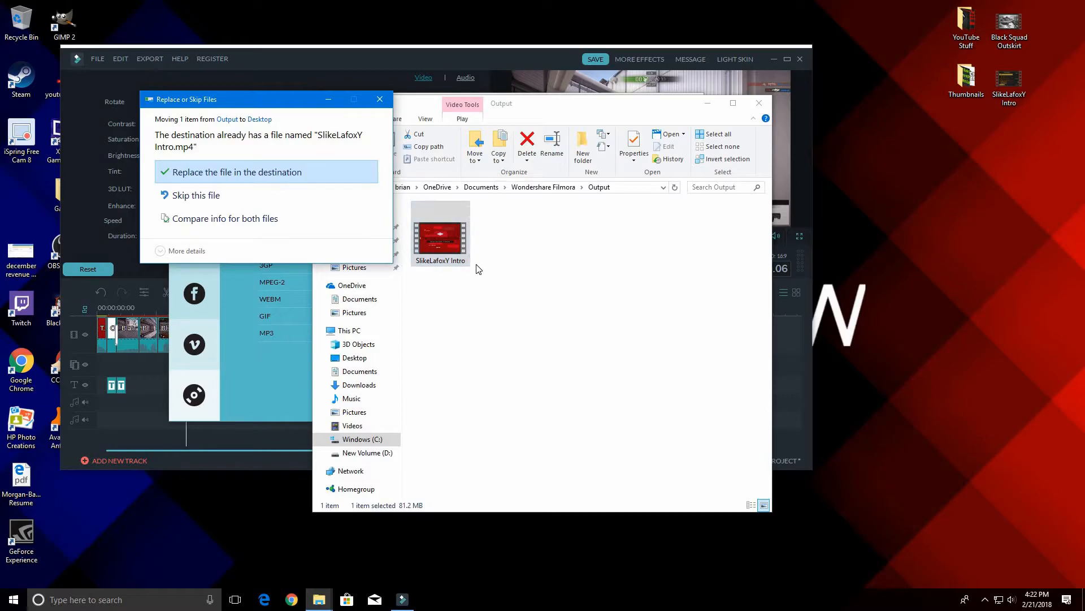
pyautogui.rightClick(458, 261)
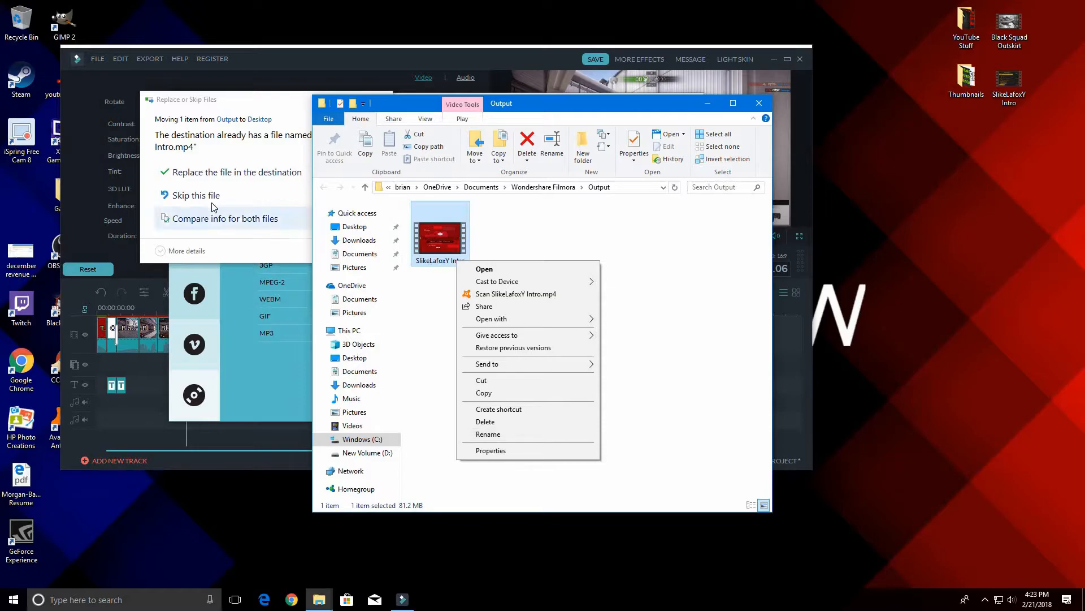
pyautogui.click(224, 211)
pyautogui.click(224, 212)
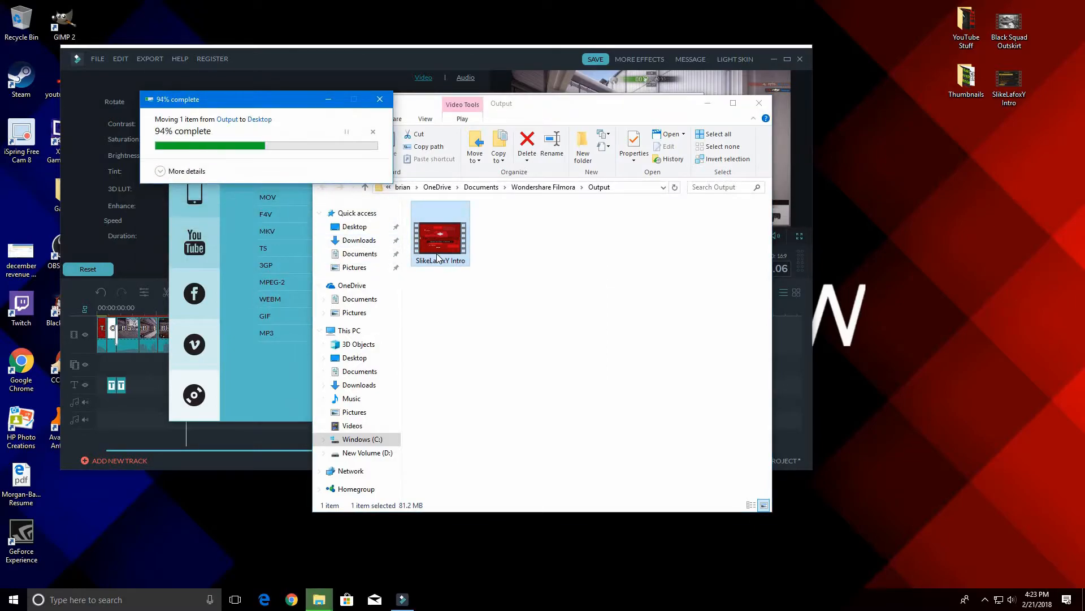
# Rename the exported video as Tuturial and move it onto the desktop.
pyautogui.rightClick(437, 256)
pyautogui.click(537, 426)
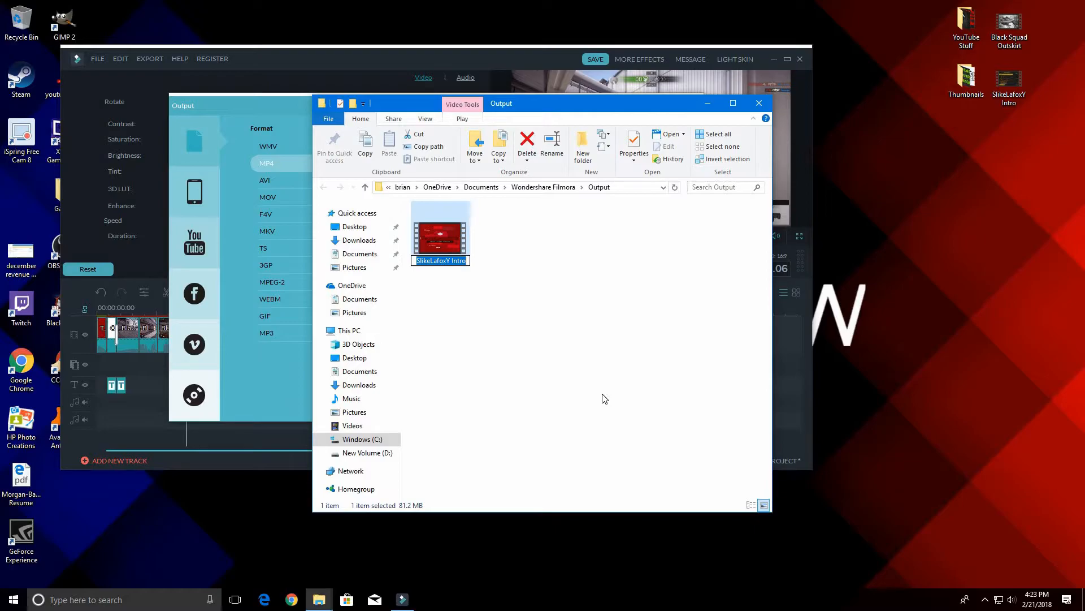
pyautogui.write('Tuturial')
pyautogui.press('Return')
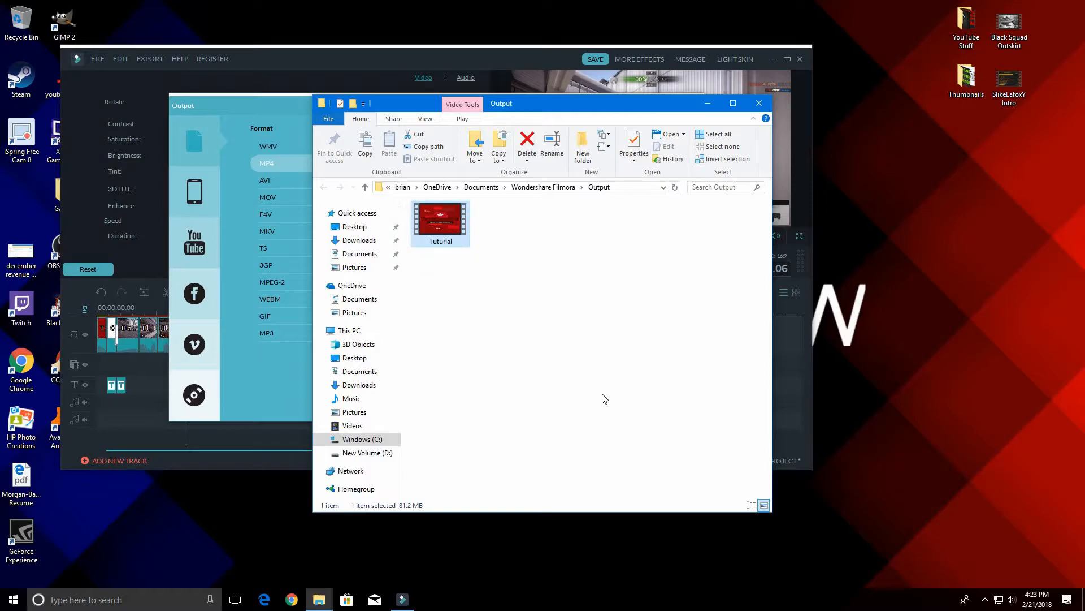
pyautogui.moveTo(441, 215); pyautogui.dragTo(862, 322)
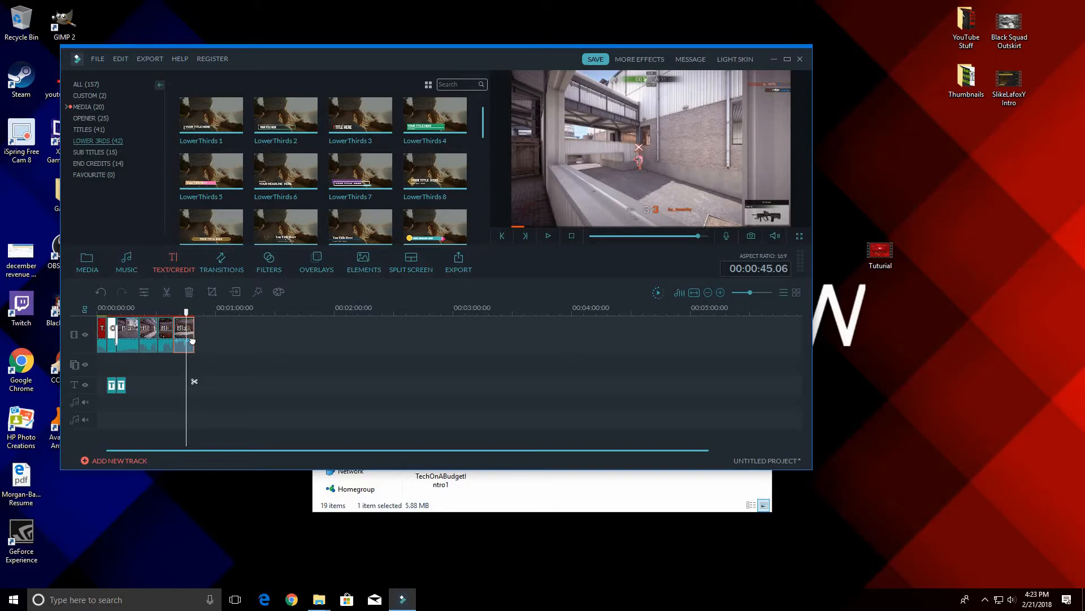
# Set the speed of the last gameplay clip on the Filmora timeline back to 1.
pyautogui.doubleClick(193, 342)
pyautogui.hotkey('ctrl', 'a')
pyautogui.write('1')
pyautogui.press('Return')
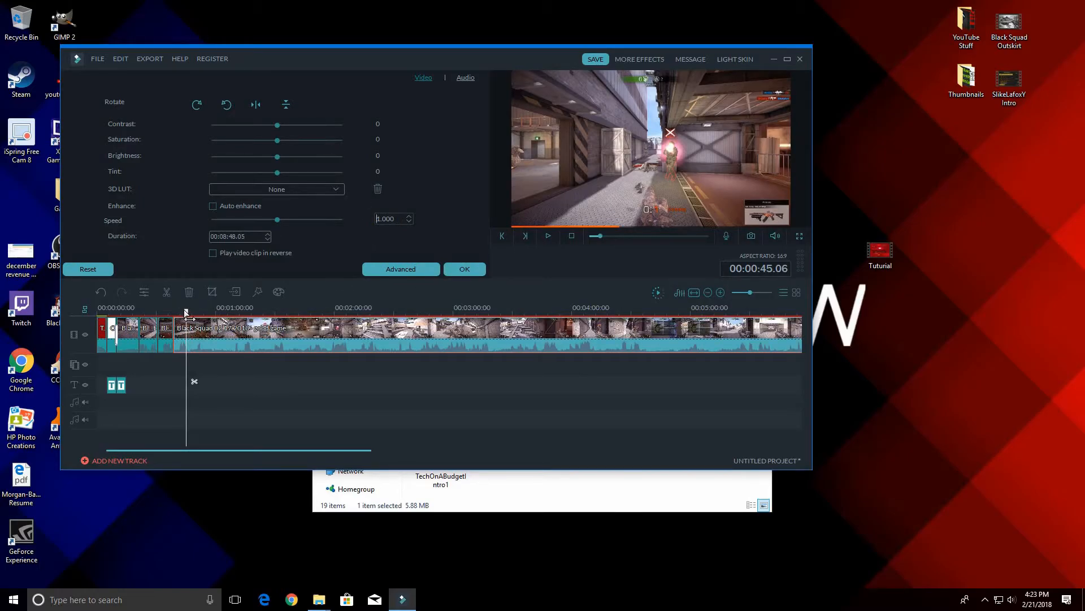
# Scrub through the long gameplay clip to about 00:03:30 and examine the footage by stepping backward frame by frame.
pyautogui.click(145, 312)
pyautogui.moveTo(214, 320); pyautogui.dragTo(516, 331)
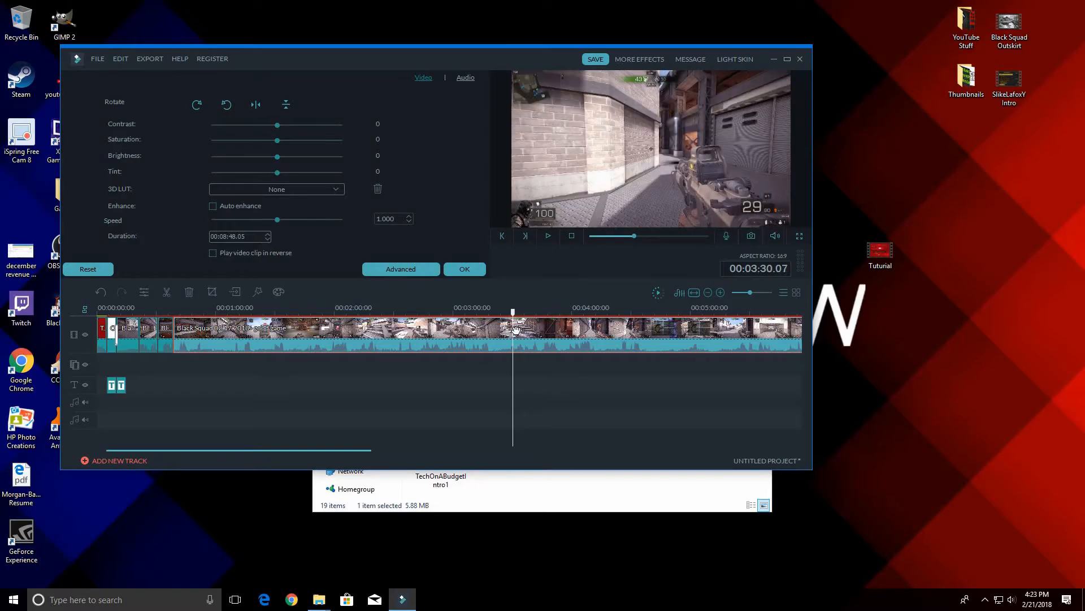
pyautogui.press('Left')
pyautogui.press('Left')
pyautogui.press('Left')
pyautogui.press('Left')
pyautogui.press('Left')
pyautogui.press('Left')
pyautogui.press('Left')
pyautogui.press('Left')
pyautogui.press('Left')
pyautogui.press('Left')
pyautogui.press('Left')
pyautogui.press('Left')
pyautogui.press('Left')
pyautogui.press('Left')
pyautogui.press('Left')
pyautogui.press('Left')
pyautogui.press('Left')
pyautogui.press('Left')
pyautogui.press('Left')
pyautogui.press('Left')
pyautogui.press('Left')
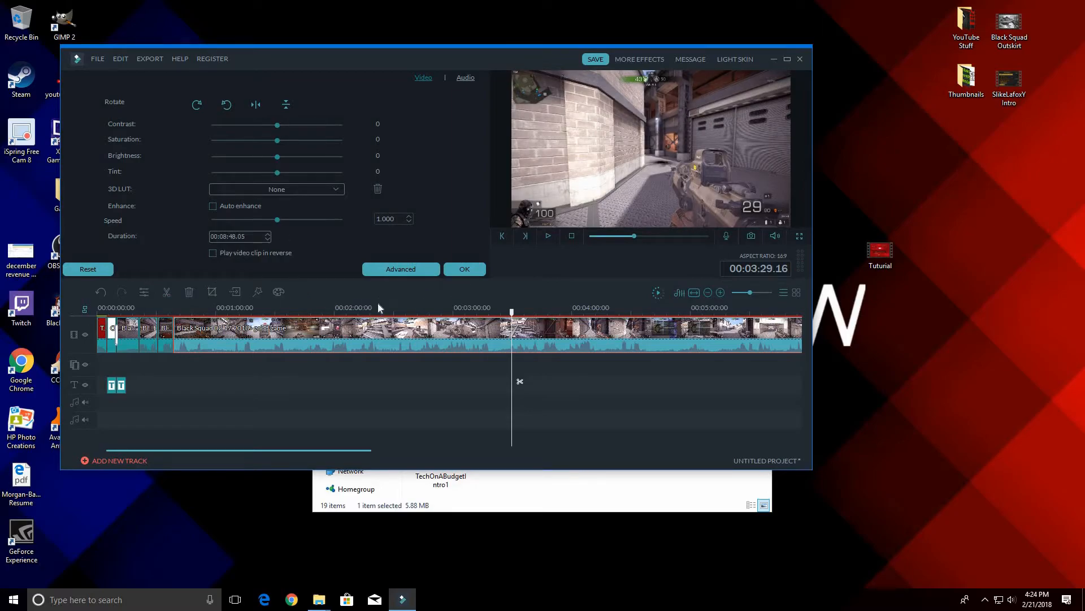
# Add the rock songs by Living Pulse, The Mind Sweepers and GOLET'S (Slaves) back to back on the first music track from 00:00:05.00.
pyautogui.click(464, 268)
pyautogui.click(126, 260)
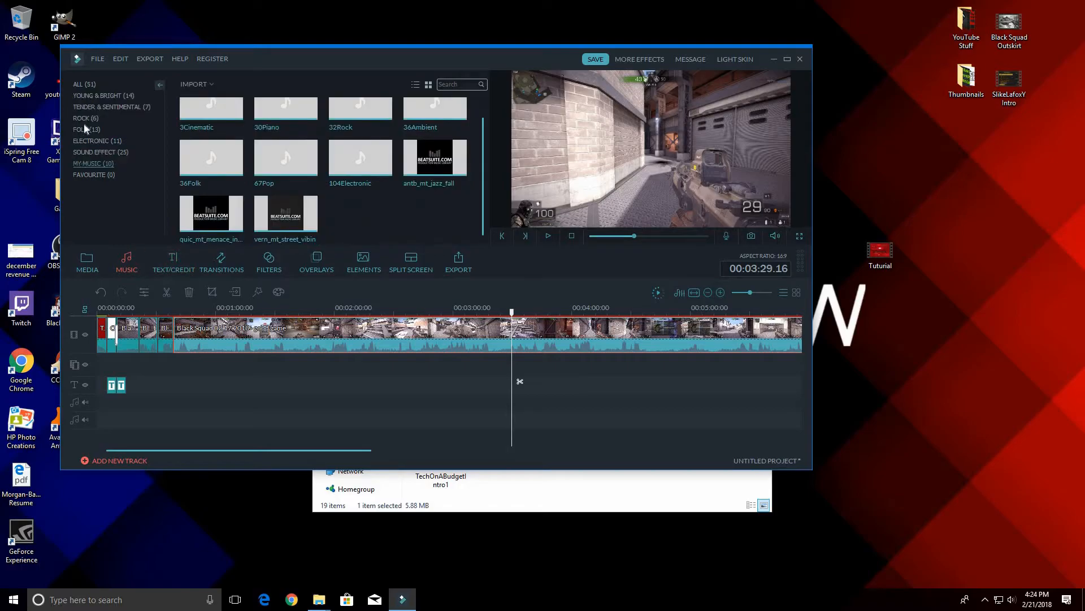
pyautogui.click(90, 118)
pyautogui.moveTo(238, 129); pyautogui.dragTo(109, 350)
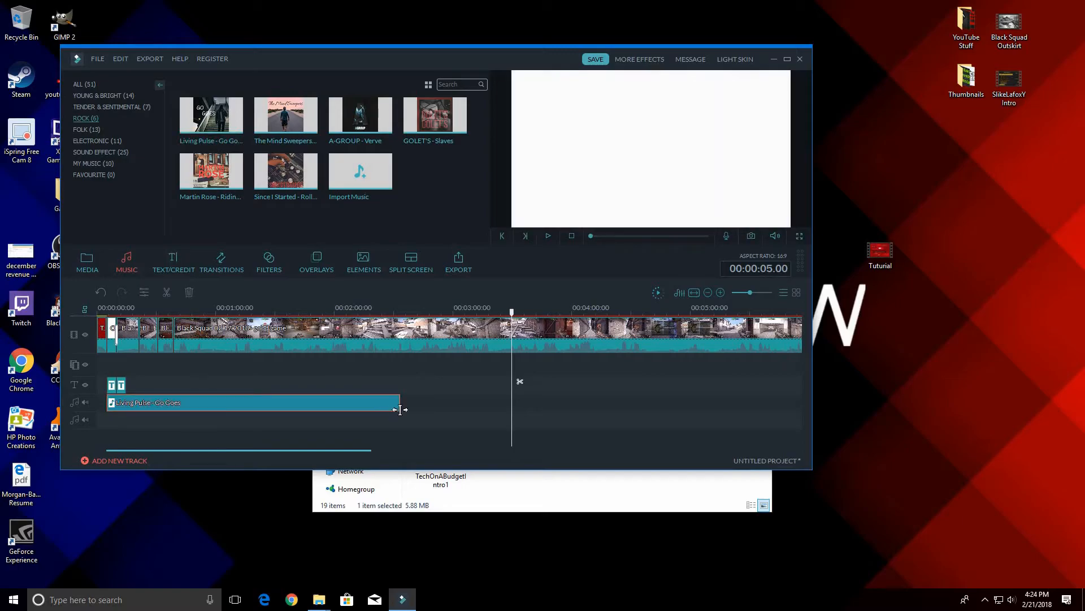
pyautogui.moveTo(319, 194); pyautogui.dragTo(392, 376)
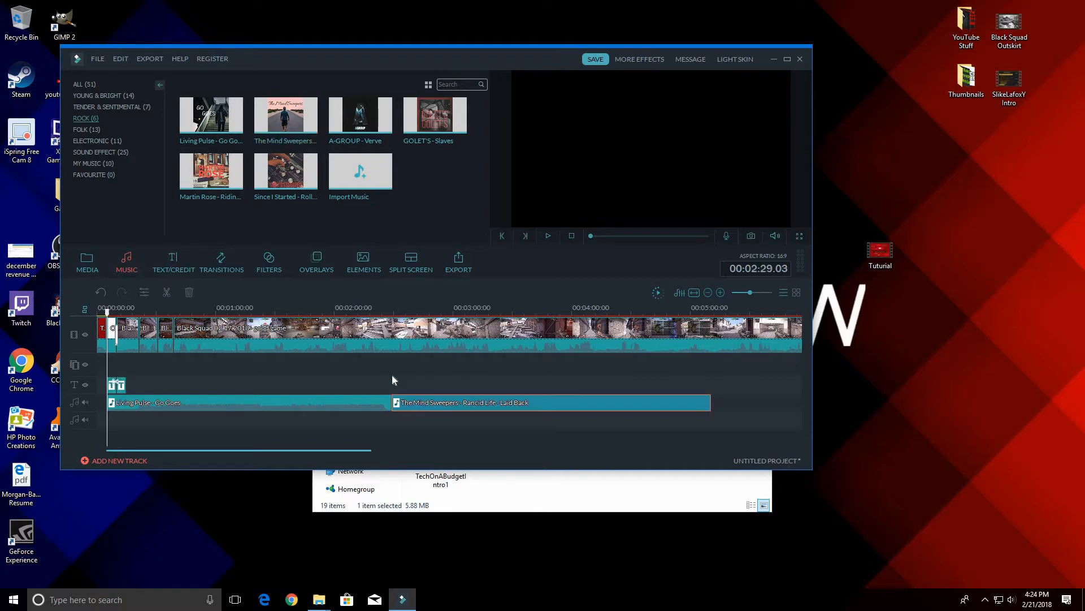
pyautogui.click(392, 375)
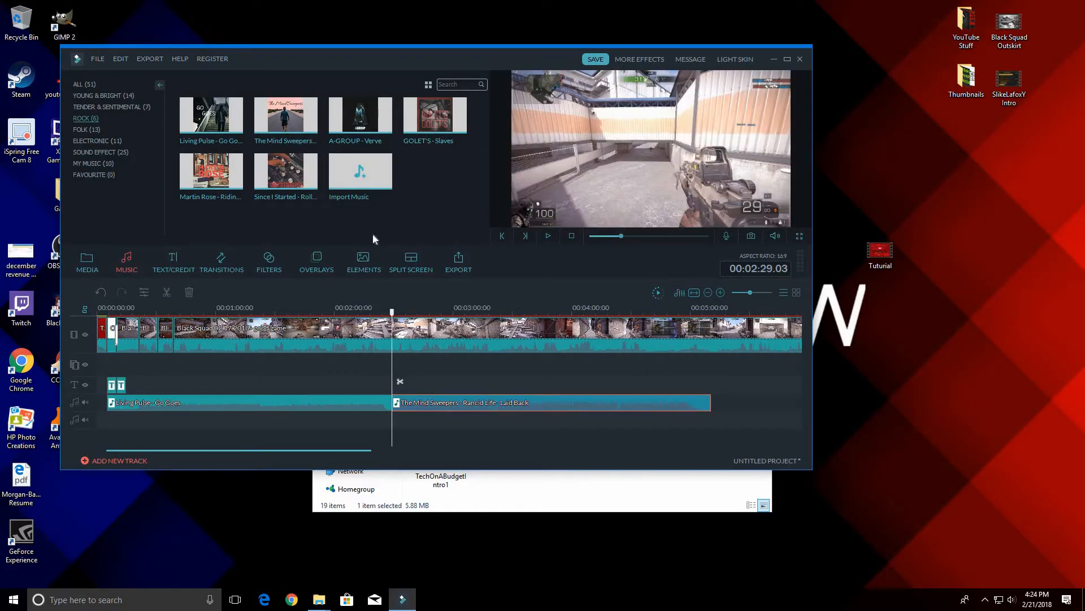
pyautogui.moveTo(414, 130)
pyautogui.moveTo(413, 128); pyautogui.dragTo(703, 381)
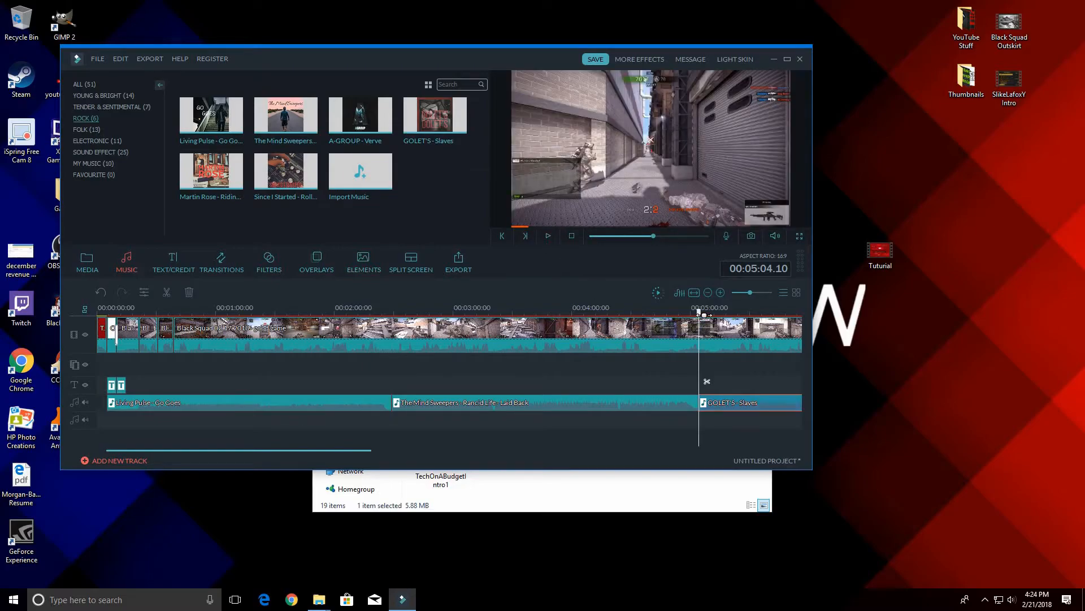
# Detach the audio from the long gameplay clip and lower the detached audio's volume to 49.
pyautogui.click(277, 309)
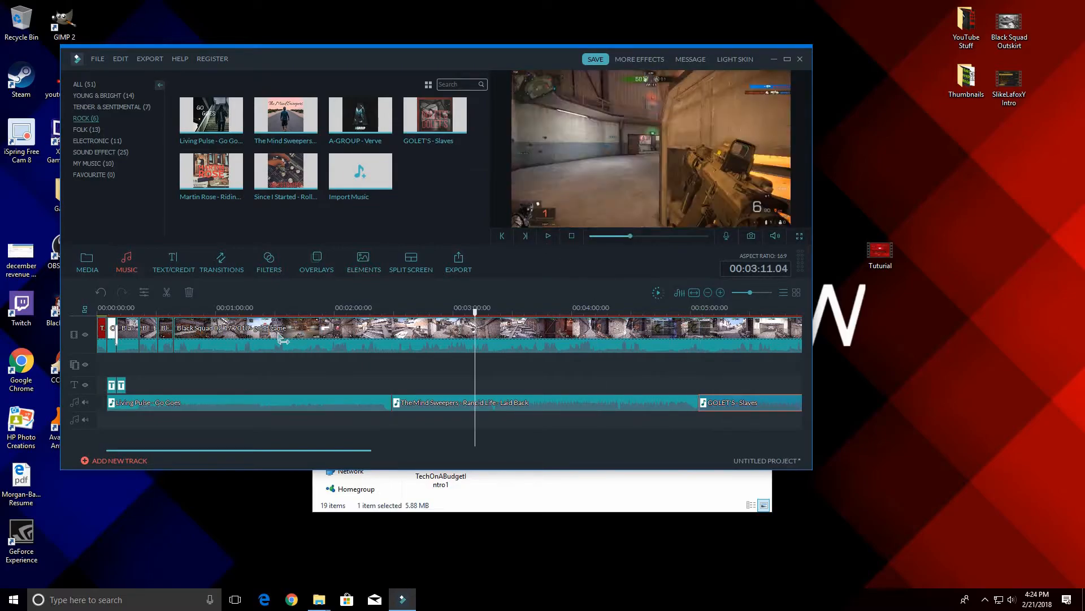
pyautogui.rightClick(202, 341)
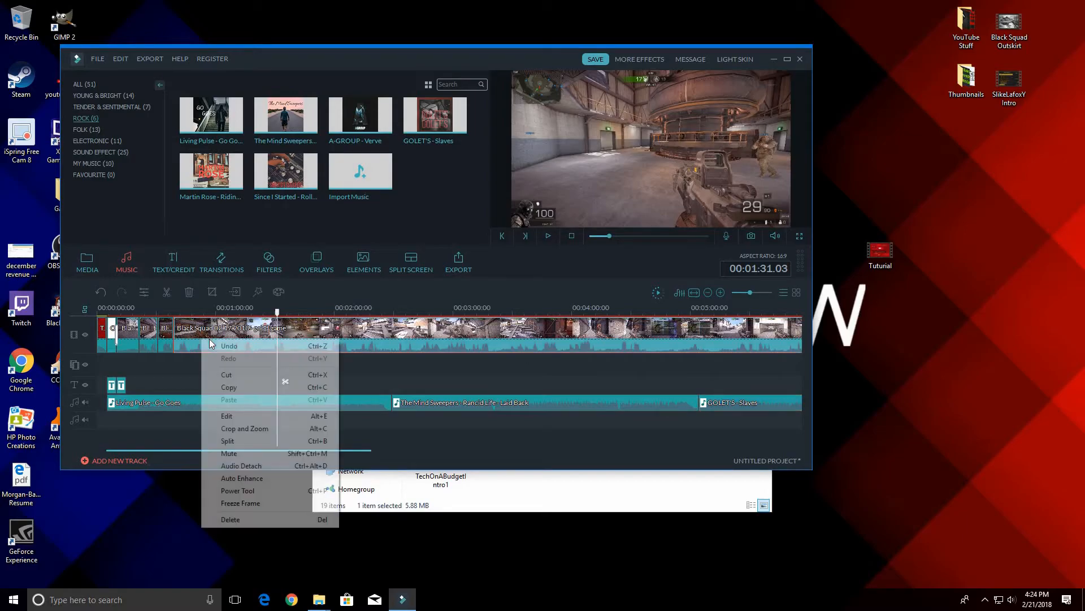
pyautogui.click(257, 464)
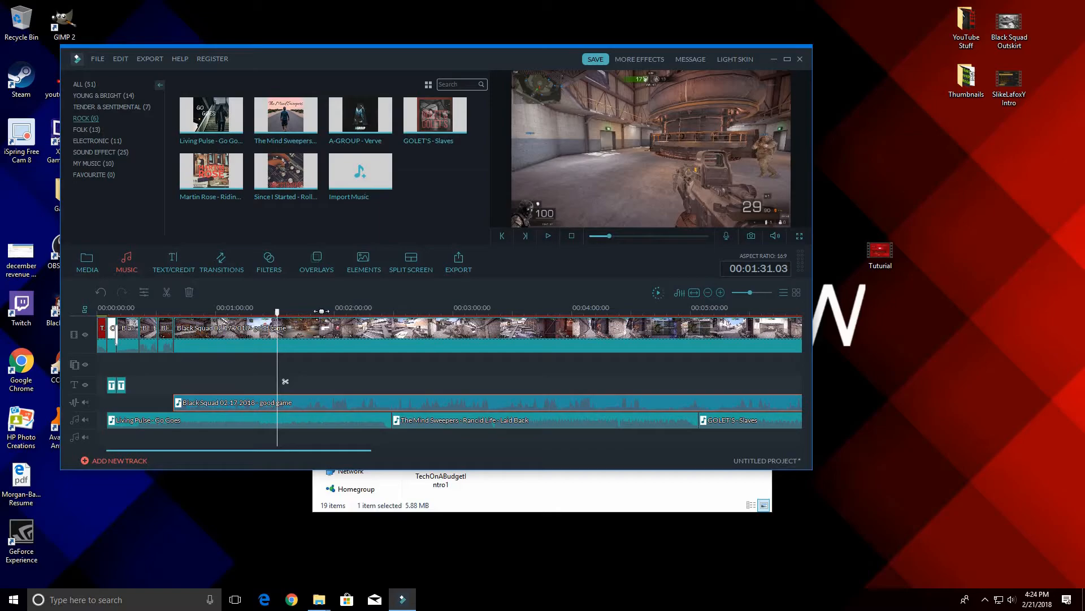
pyautogui.doubleClick(270, 406)
pyautogui.moveTo(272, 130); pyautogui.dragTo(262, 130)
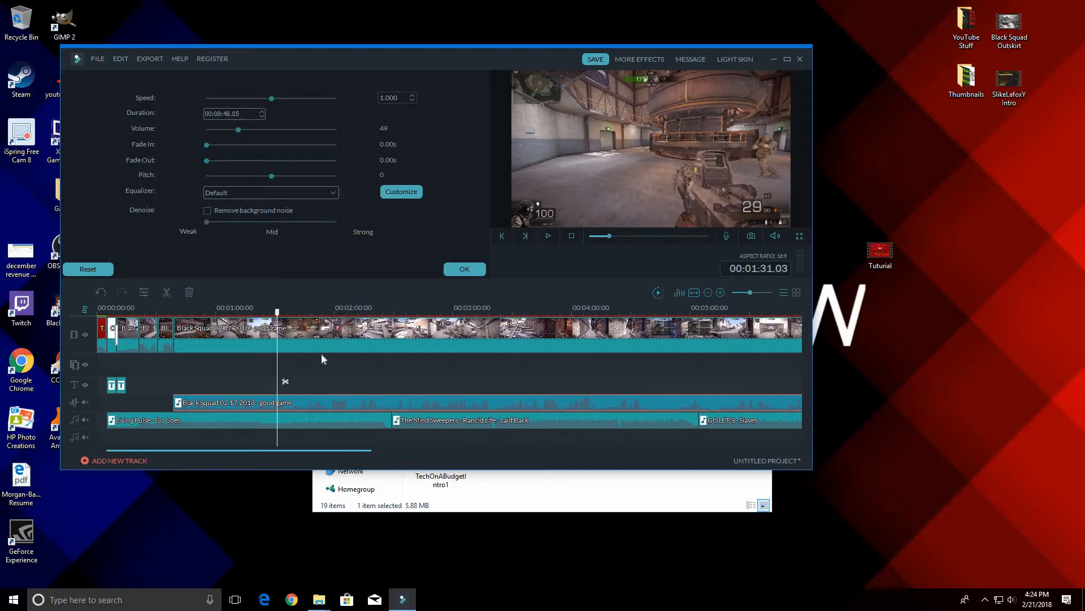
# Edit the Music 1 track's dB level in the Audio Mixer and play the timeline from the start of the first song.
pyautogui.click(345, 424)
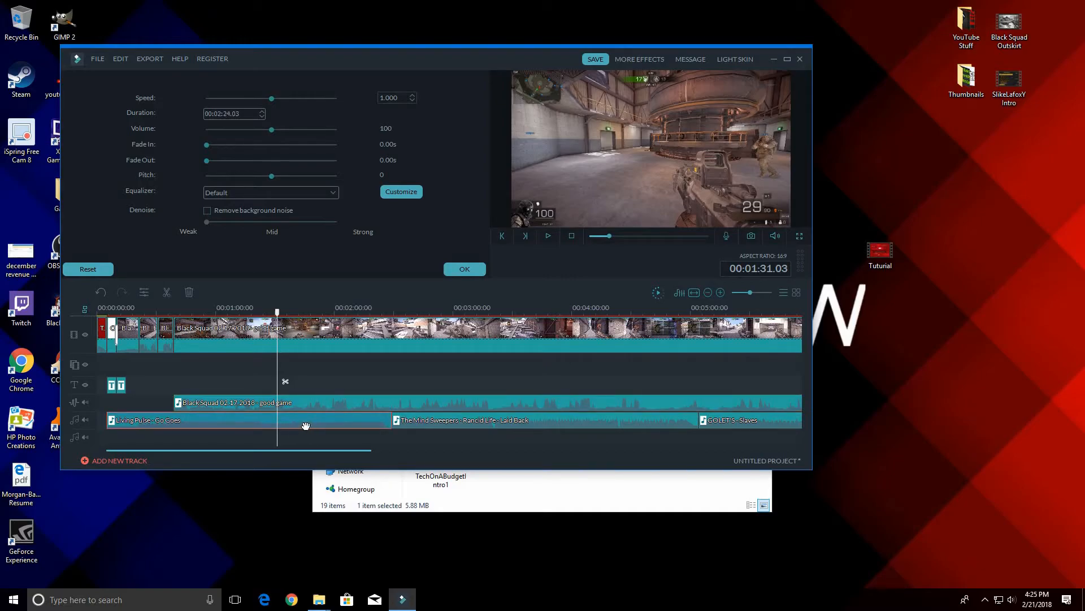
pyautogui.click(415, 421)
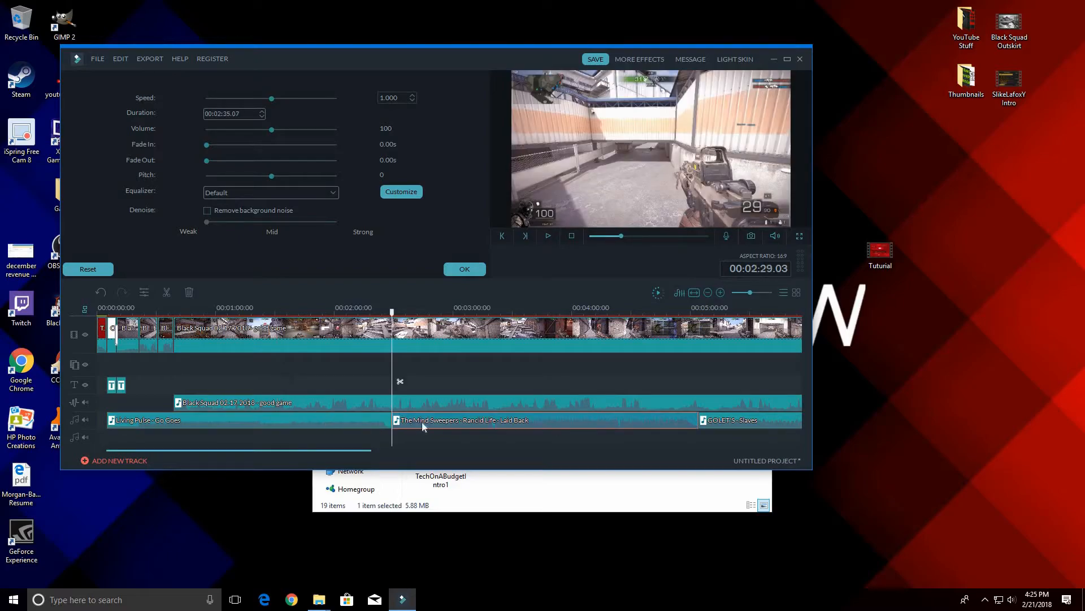
pyautogui.click(357, 429)
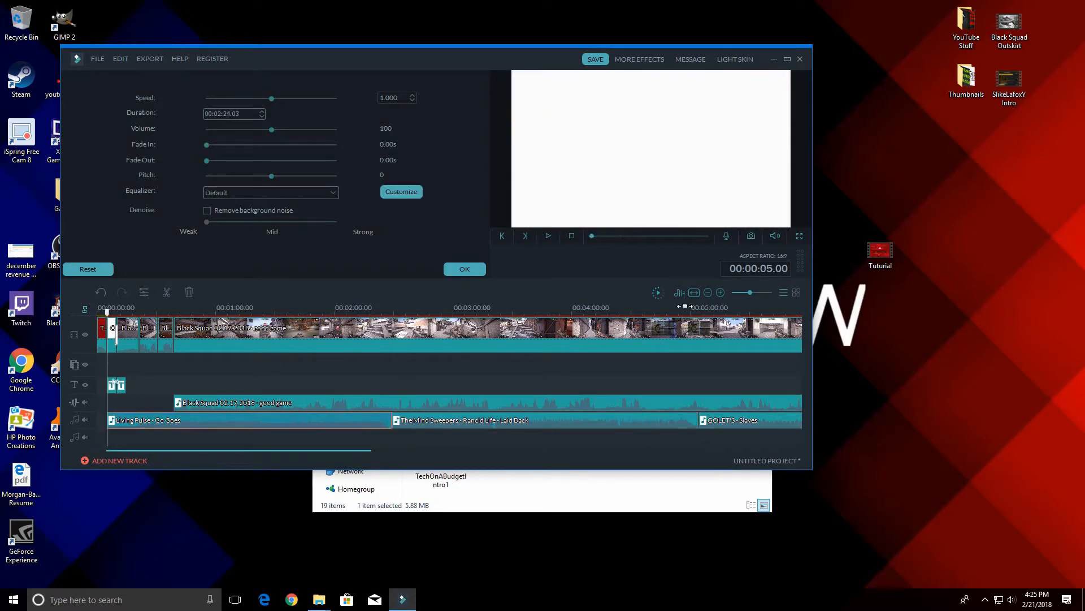
pyautogui.click(680, 291)
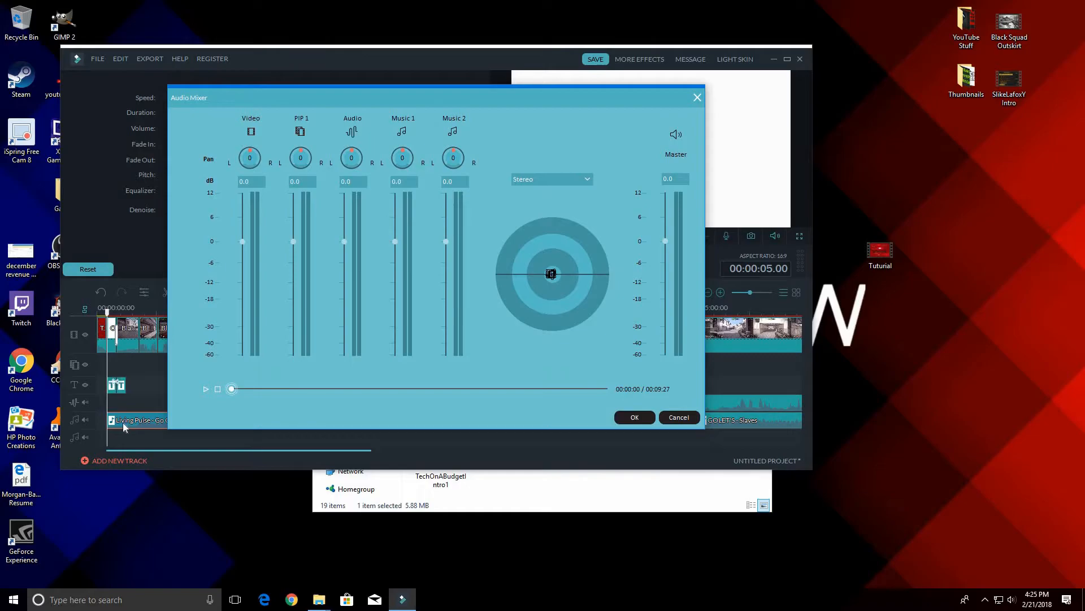
pyautogui.click(405, 178)
pyautogui.press('BackSpace')
pyautogui.press('Return')
pyautogui.click(635, 417)
pyautogui.click(547, 236)
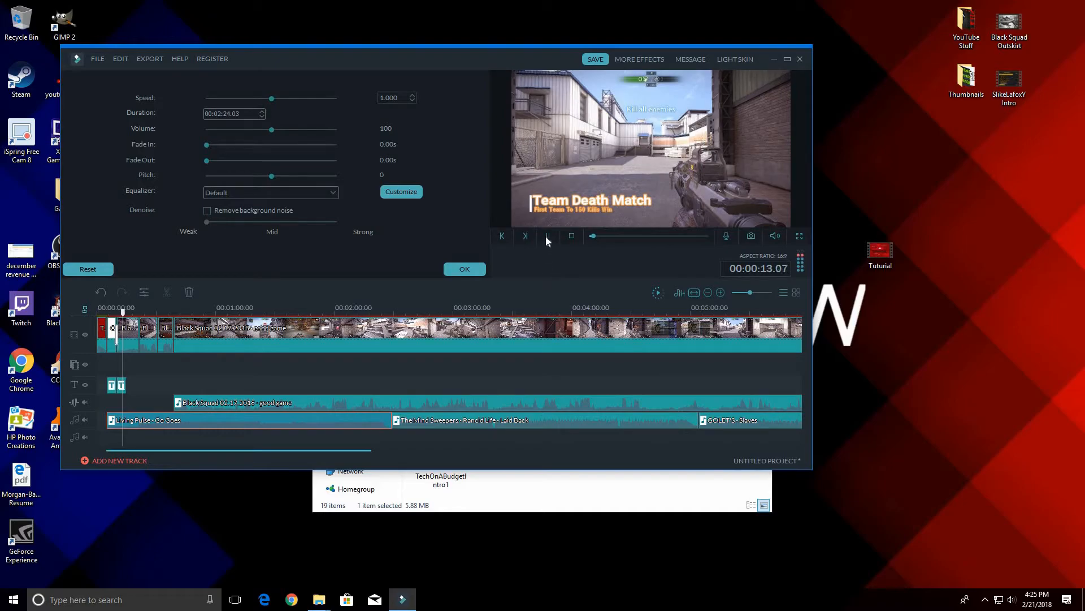
# Detach the audio from the three short gameplay clips that precede the long clip on the video track.
pyautogui.doubleClick(137, 347)
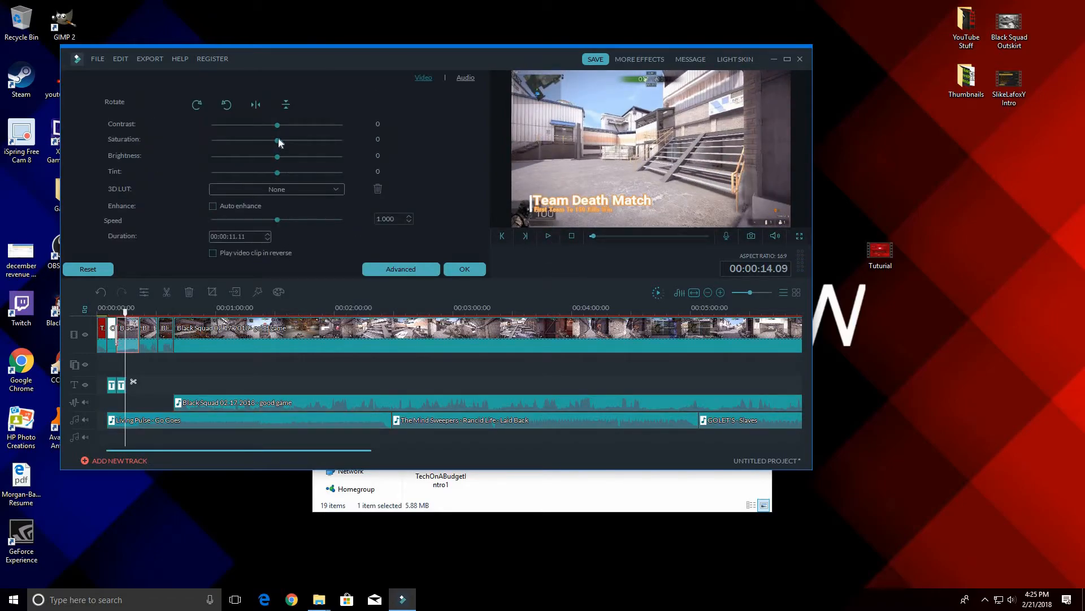
pyautogui.rightClick(129, 343)
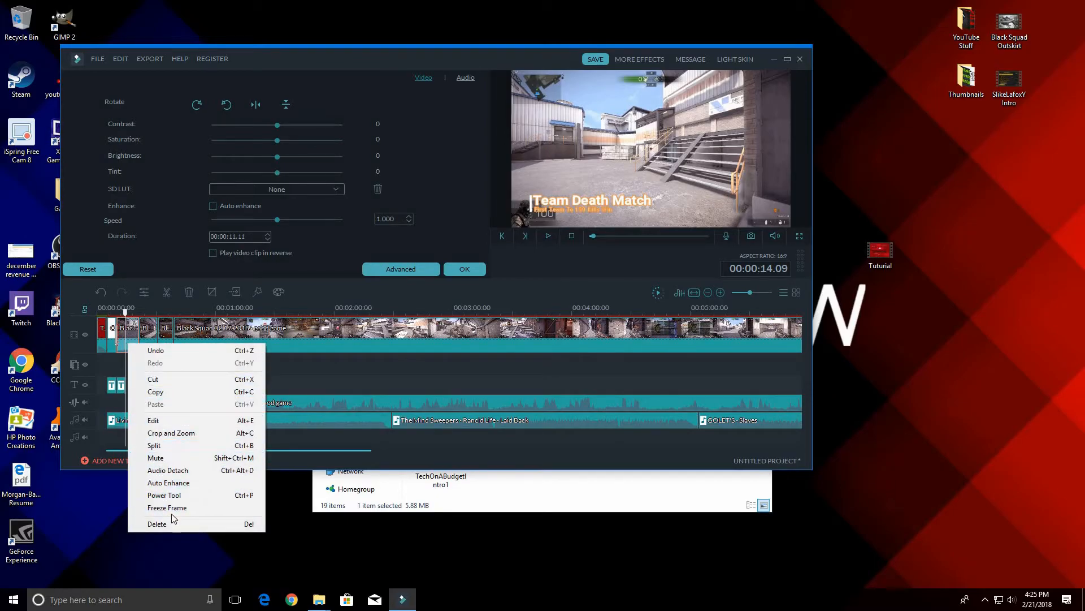
pyautogui.click(182, 470)
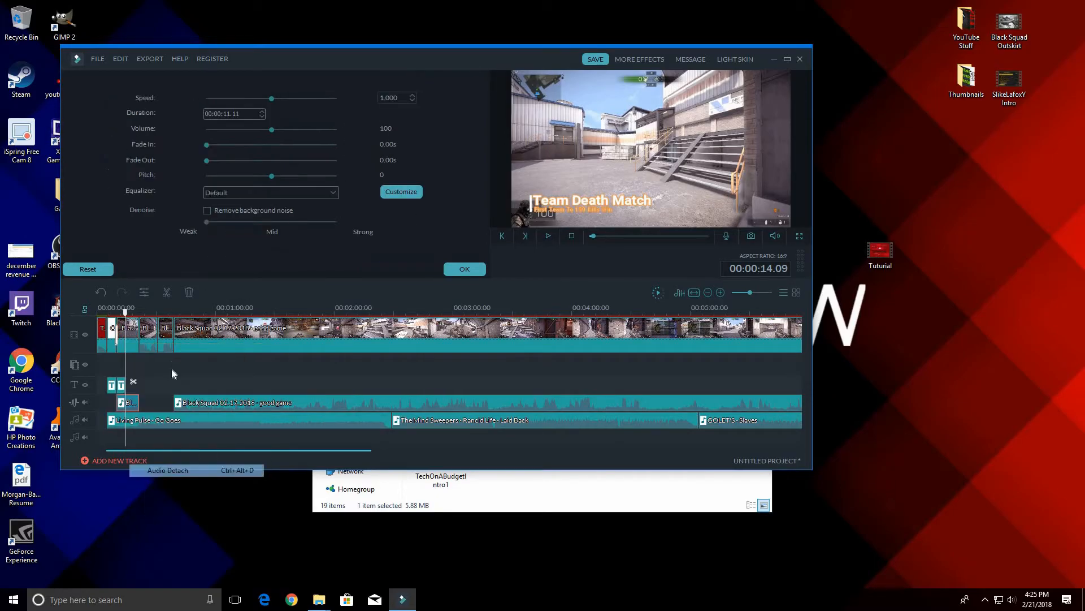
pyautogui.click(147, 341)
pyautogui.rightClick(147, 341)
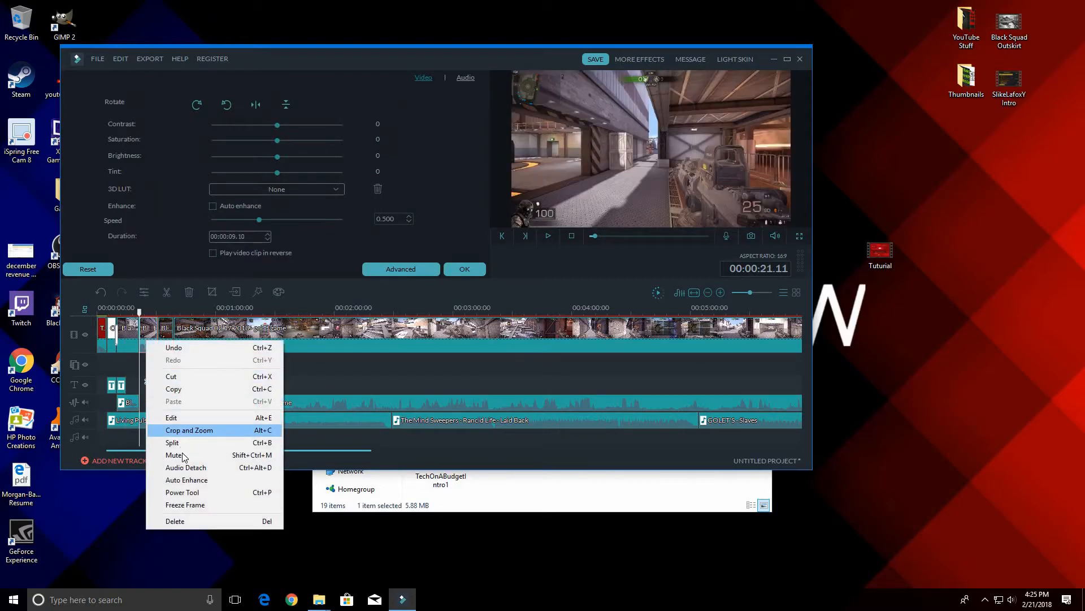
pyautogui.click(190, 469)
pyautogui.rightClick(165, 346)
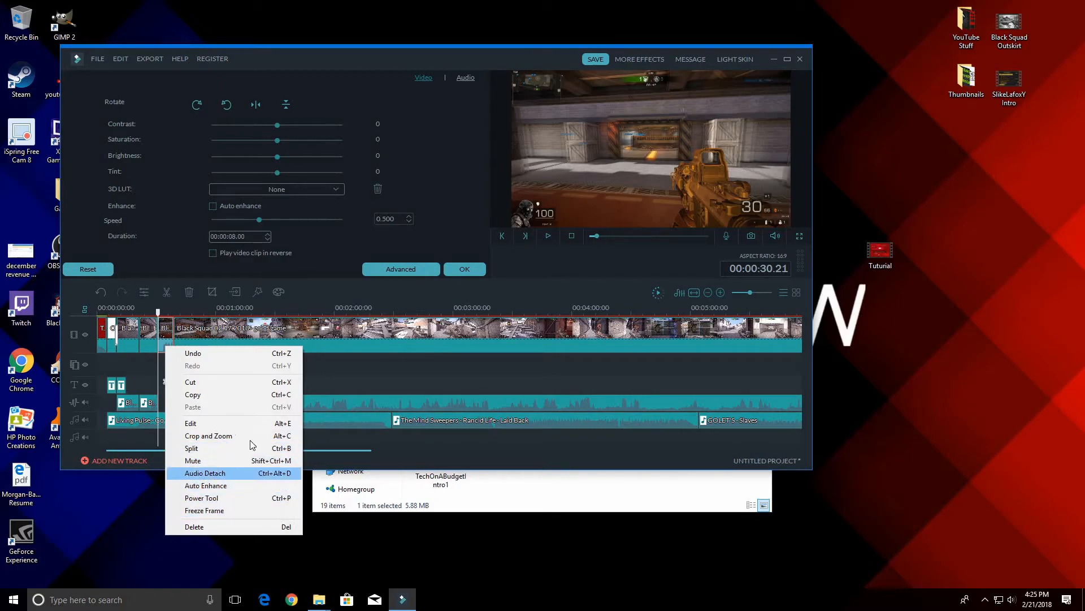
pyautogui.click(214, 473)
# Set the Audio track's level to 5 dB in the Audio Mixer and play the timeline from the first gameplay clip to check it.
pyautogui.click(125, 402)
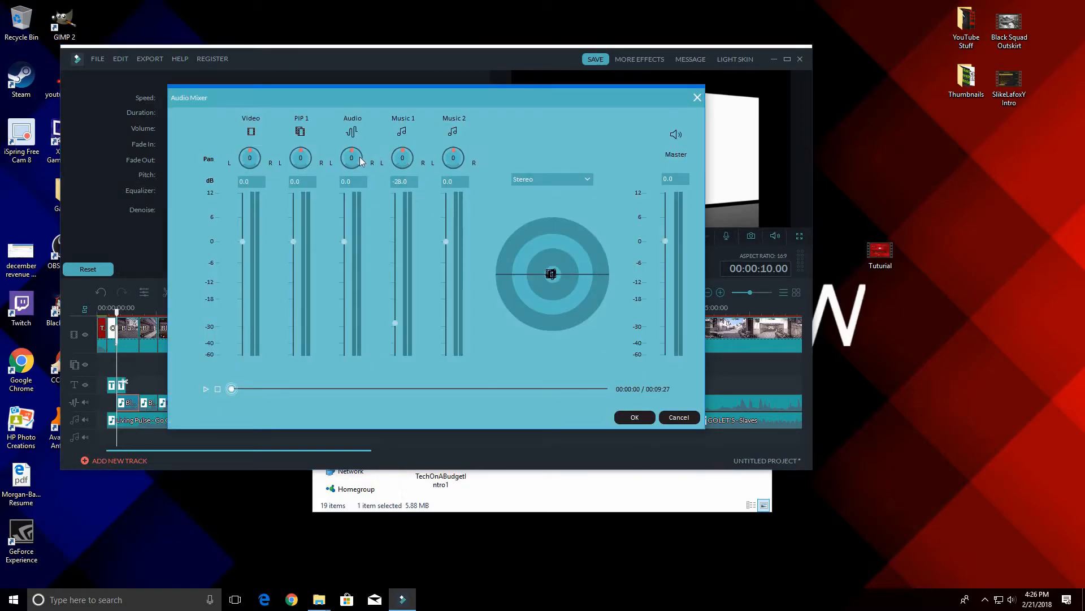
pyautogui.click(352, 185)
pyautogui.write('5')
pyautogui.press('Return')
pyautogui.click(627, 418)
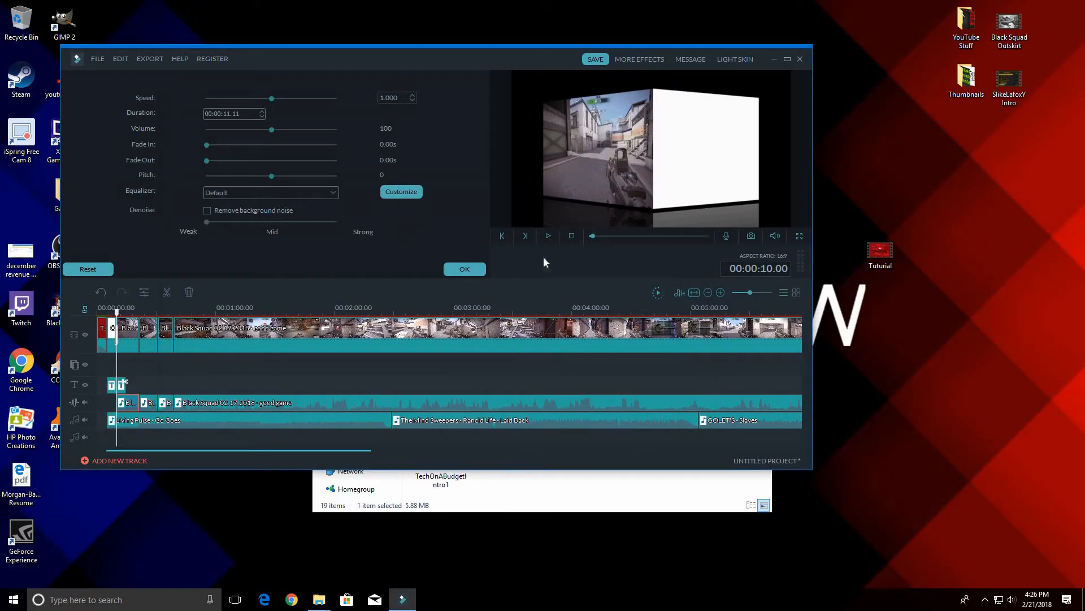
pyautogui.click(546, 238)
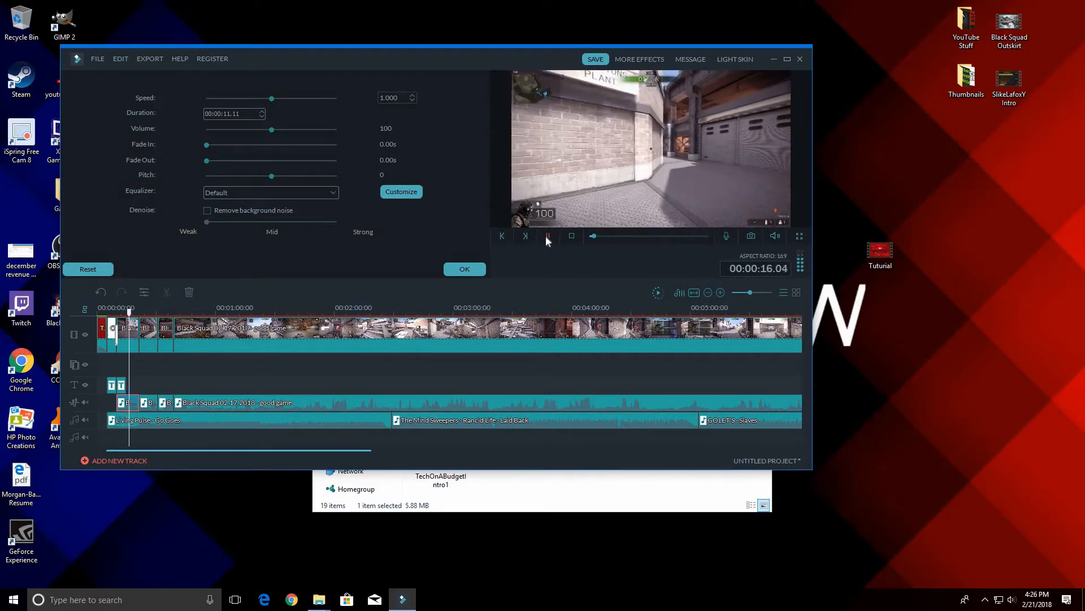
pyautogui.press('space')
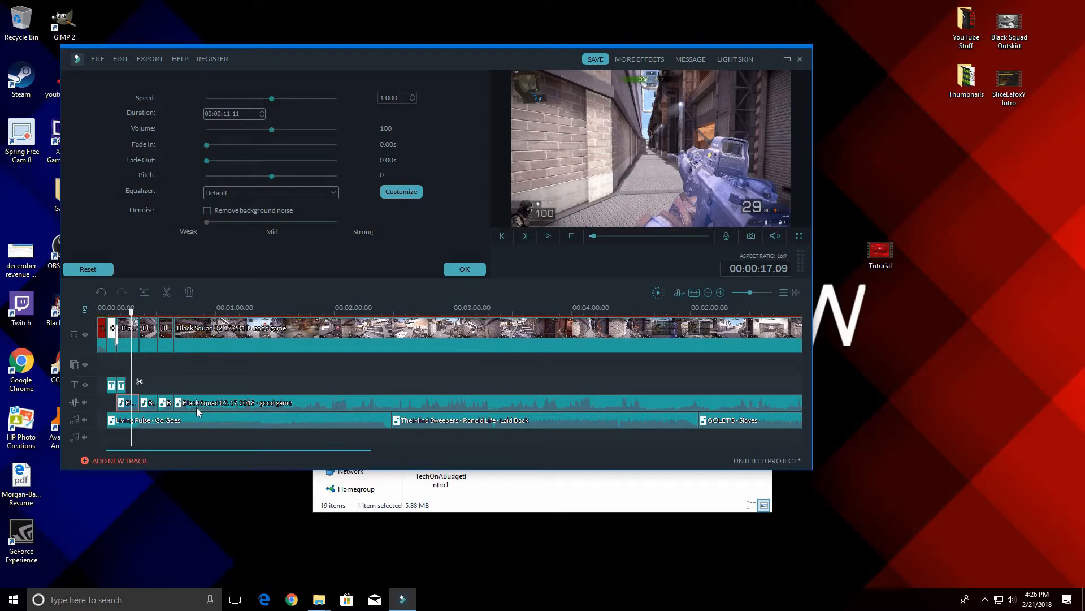
# Reopen the Audio Mixer and enter 5 dB for both the Audio and Music 1 tracks.
pyautogui.click(679, 293)
pyautogui.click(357, 183)
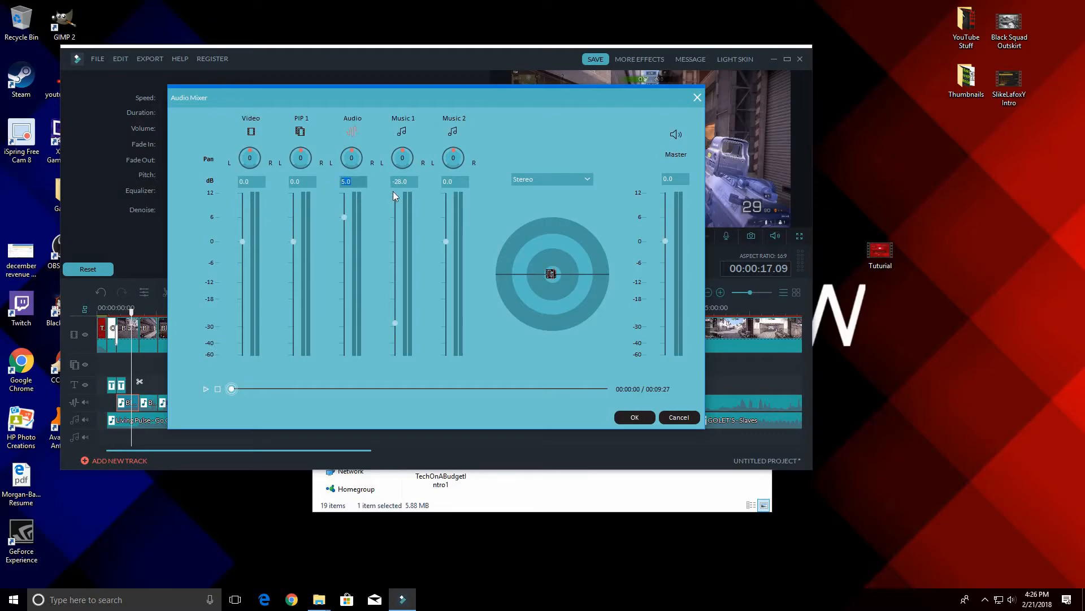
pyautogui.write('5')
pyautogui.click(415, 181)
pyautogui.write('5')
pyautogui.press('Return')
# Try 12 dB on the Audio track, lower its level with the fader, and play back the applied mix.
pyautogui.click(350, 182)
pyautogui.press('Return')
pyautogui.hotkey('ctrl', 'a')
pyautogui.write('12')
pyautogui.press('Return')
pyautogui.hotkey('ctrl', 'a')
pyautogui.write('1')
pyautogui.moveTo(346, 191); pyautogui.dragTo(352, 291)
pyautogui.click(635, 416)
pyautogui.click(547, 237)
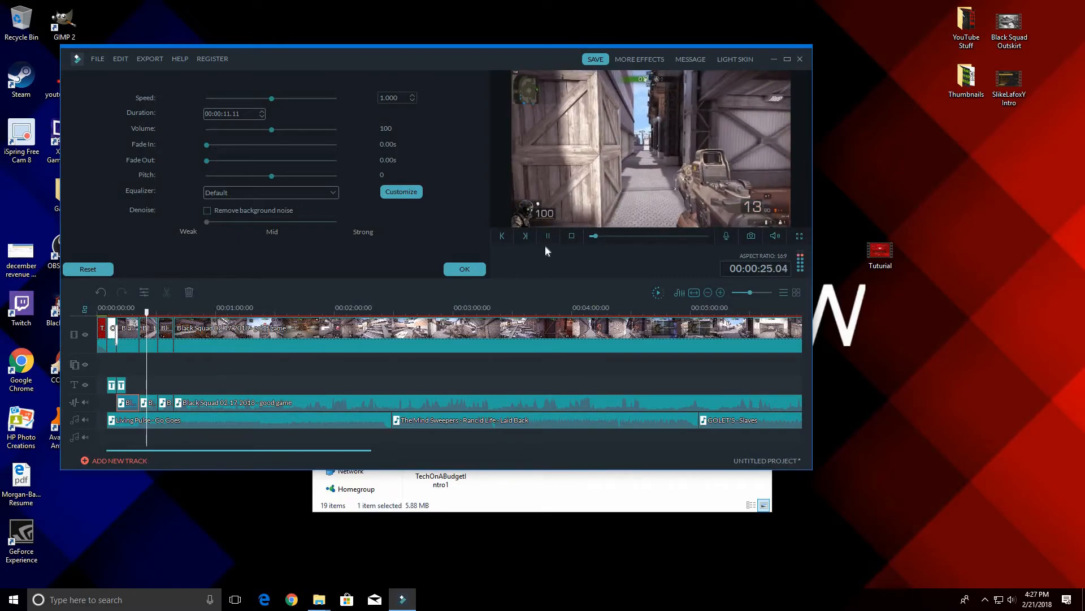
pyautogui.press('space')
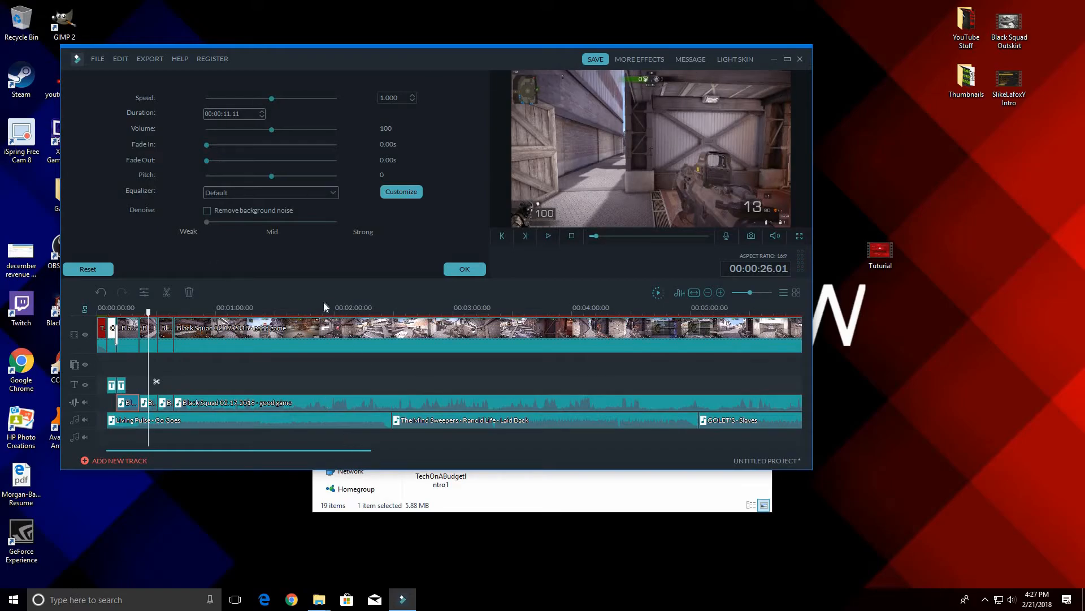
# Browse the equalizer presets for the first detached audio clip and examine the long gameplay clip's video and detached audio settings.
pyautogui.click(324, 195)
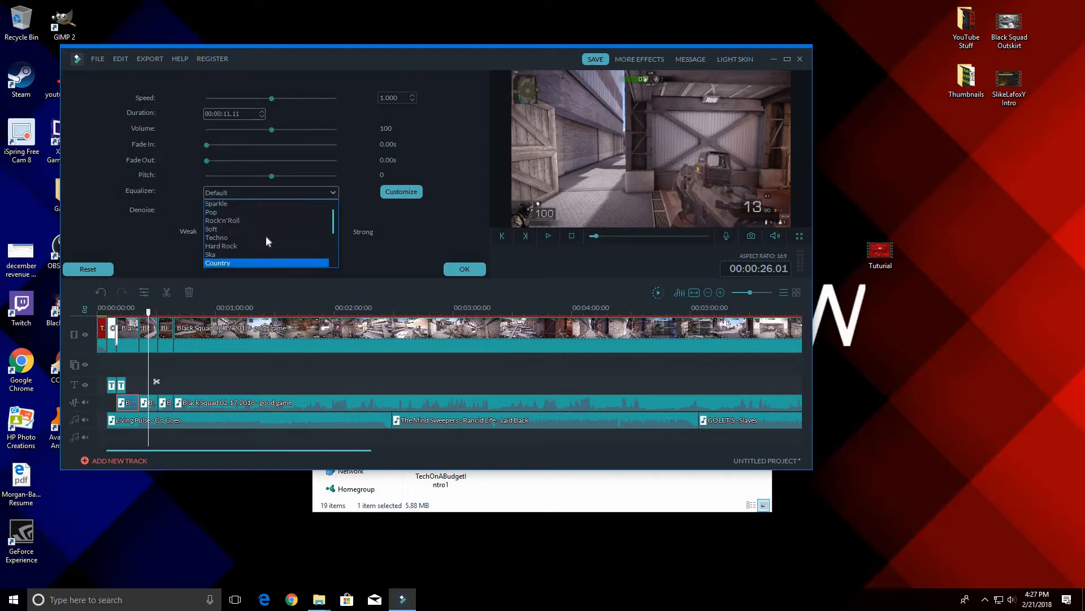
pyautogui.click(260, 270)
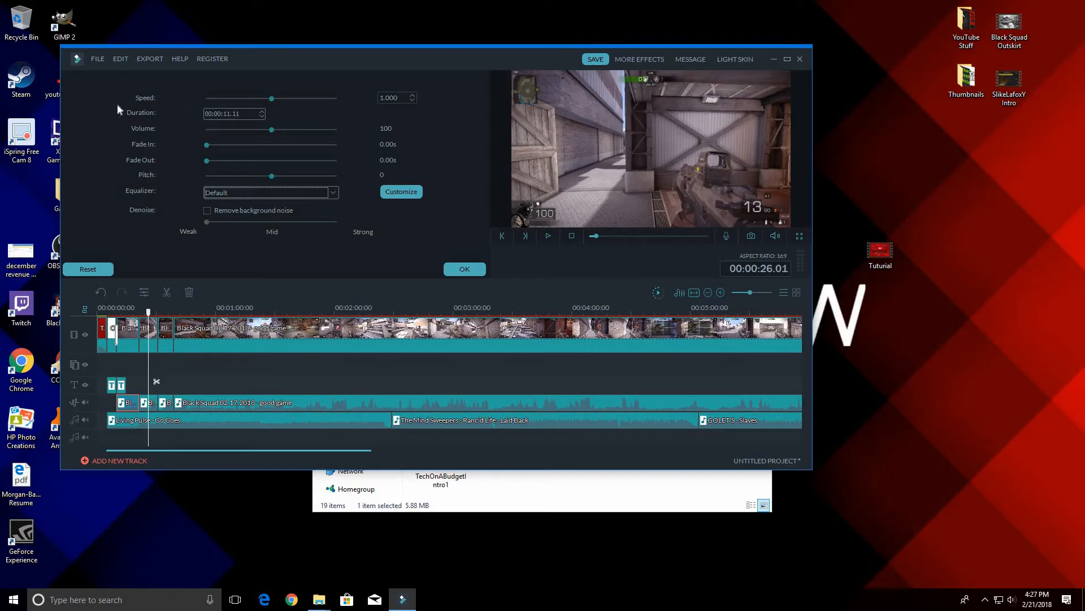
pyautogui.click(452, 270)
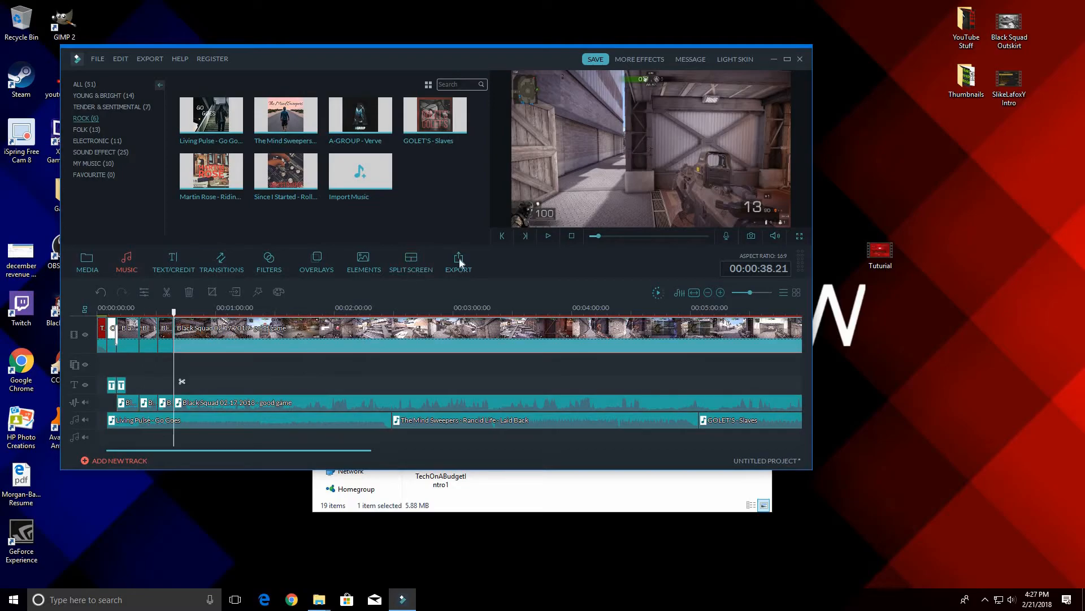
pyautogui.doubleClick(384, 337)
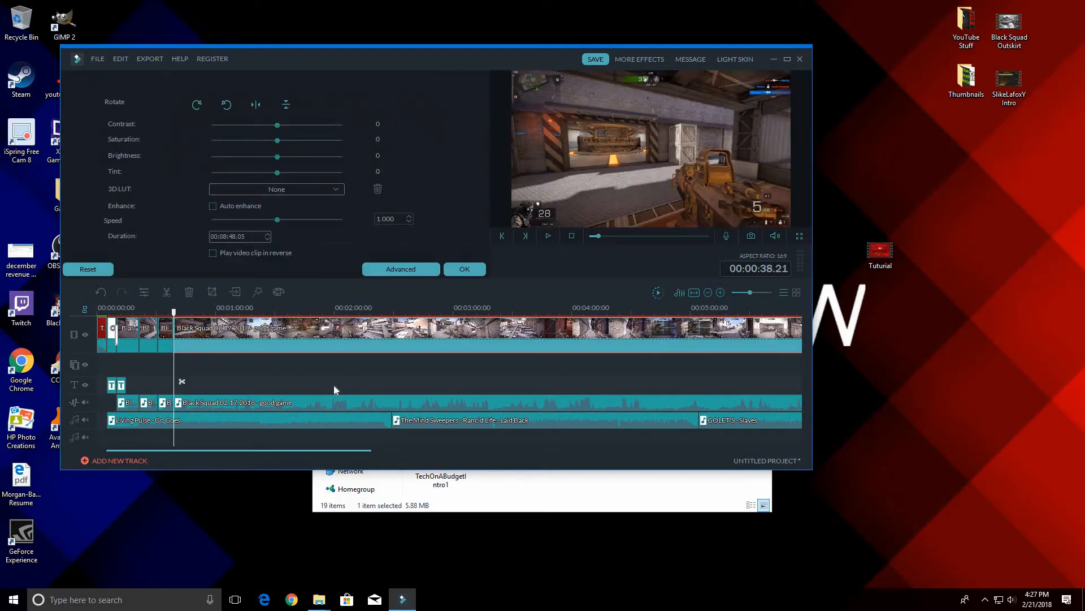
pyautogui.doubleClick(304, 403)
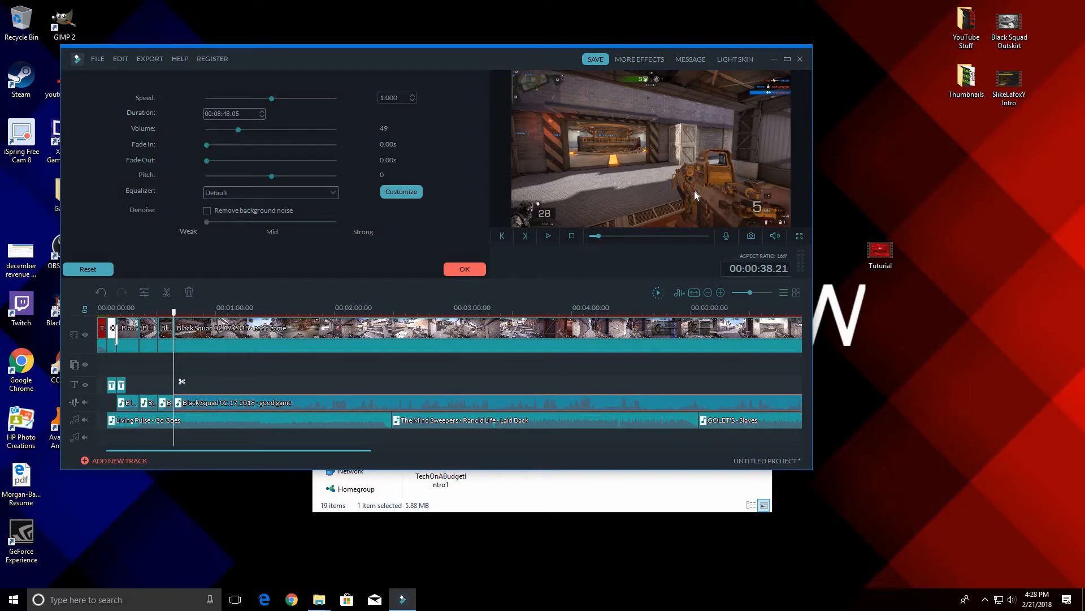
# Close the video editor and the file folder window behind it.
pyautogui.click(800, 59)
pyautogui.click(449, 287)
pyautogui.click(758, 108)
# Play the Tuturial video from the desktop through to the final scoreboard and close the video player.
pyautogui.doubleClick(880, 250)
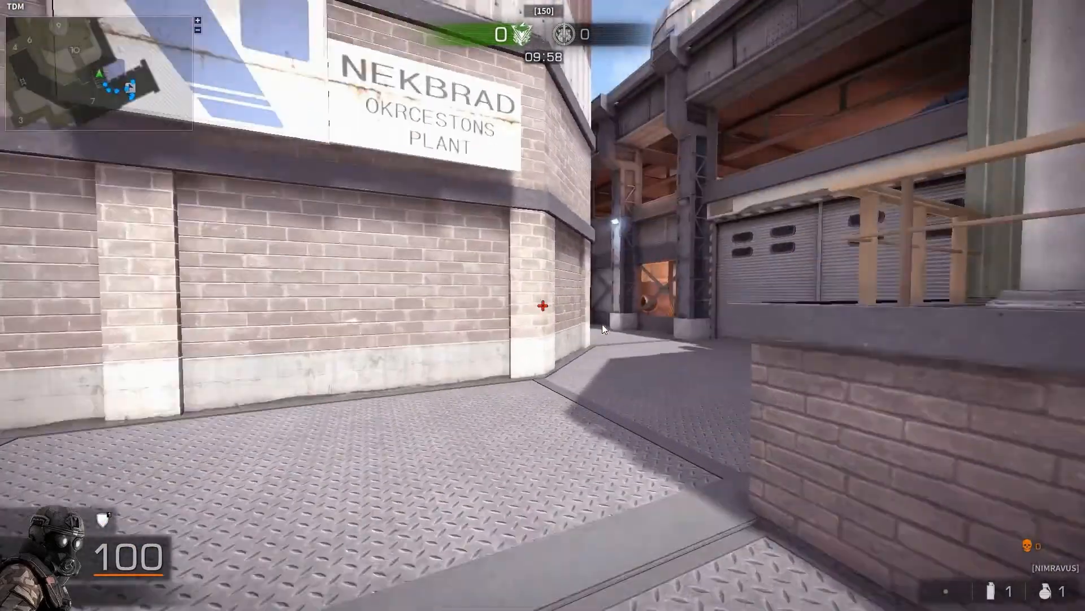
pyautogui.moveTo(603, 326)
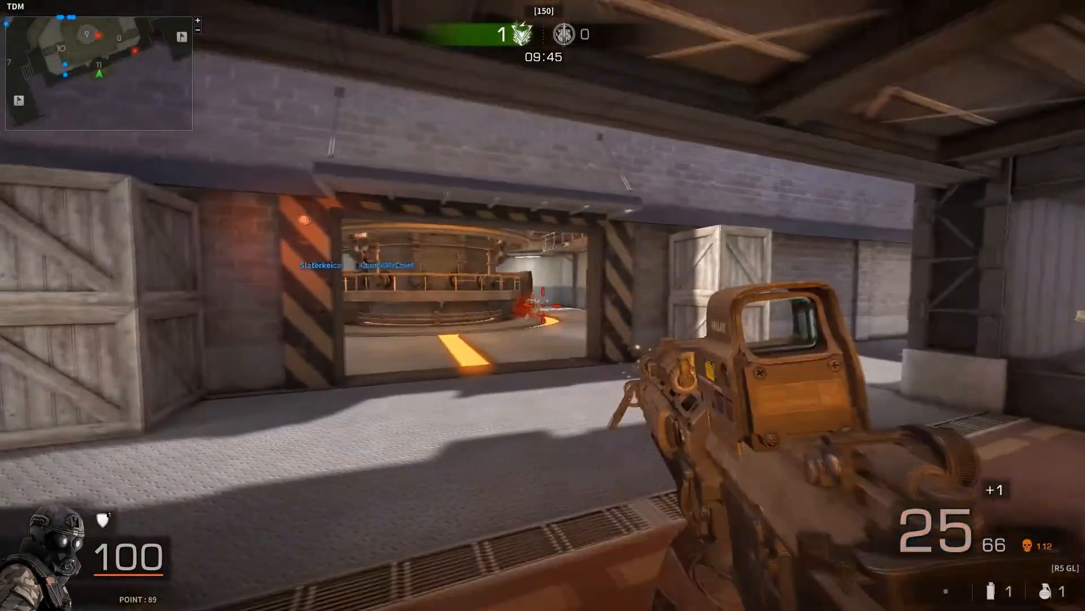
pyautogui.moveTo(542, 306); pyautogui.dragTo(542, 305)
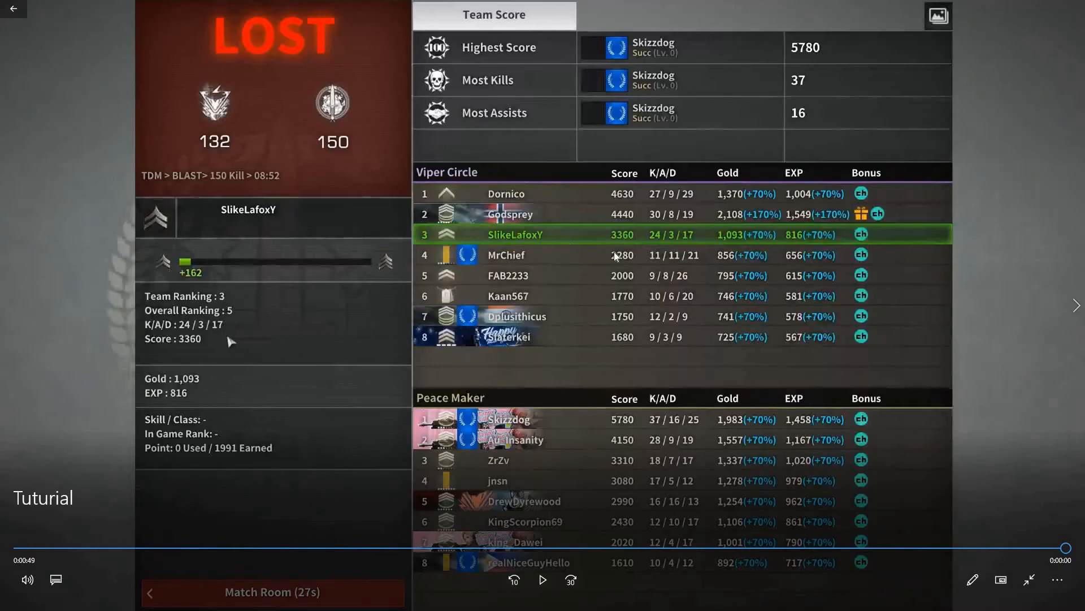
pyautogui.click(15, 9)
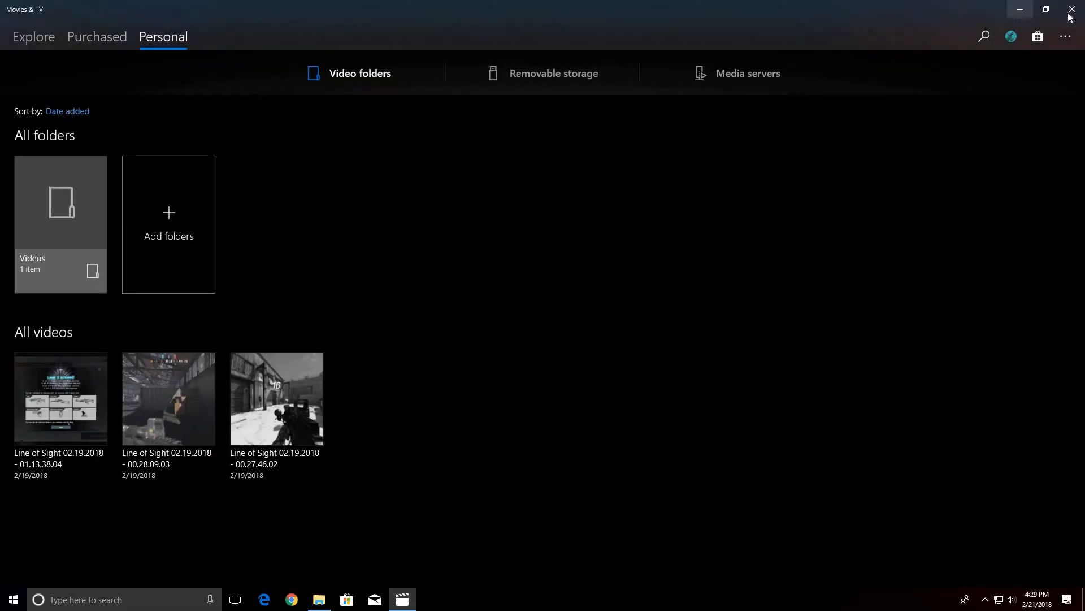
pyautogui.hotkey('alt', 'F4')
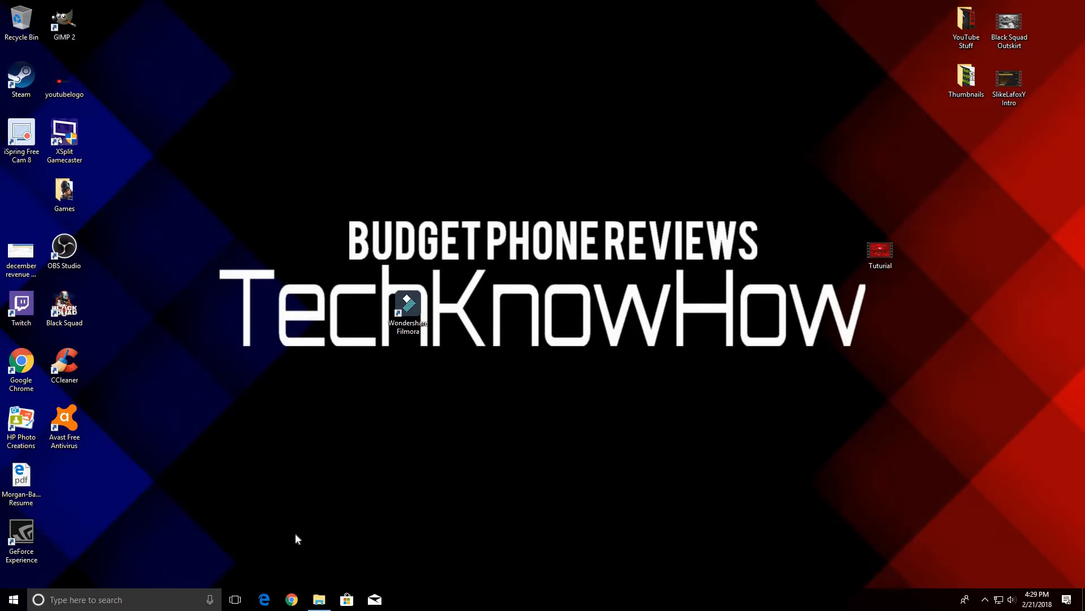
# Open youtube.com in Chrome, go to the video upload page and shrink the window so the desktop's Tuturial file is accessible.
pyautogui.click(292, 600)
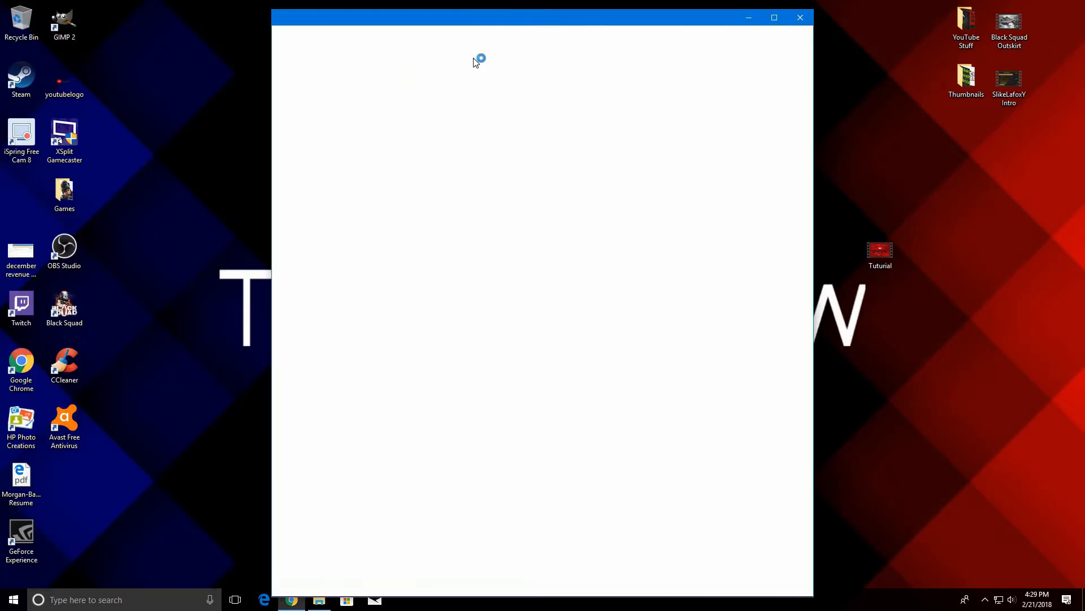
pyautogui.click(775, 18)
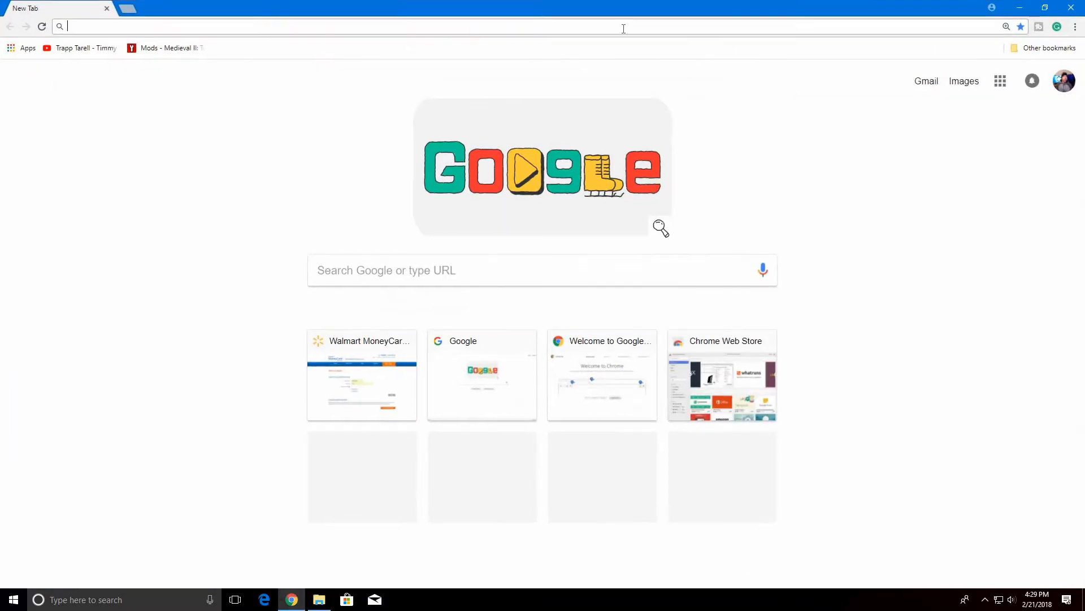
pyautogui.click(623, 28)
pyautogui.write('youtube')
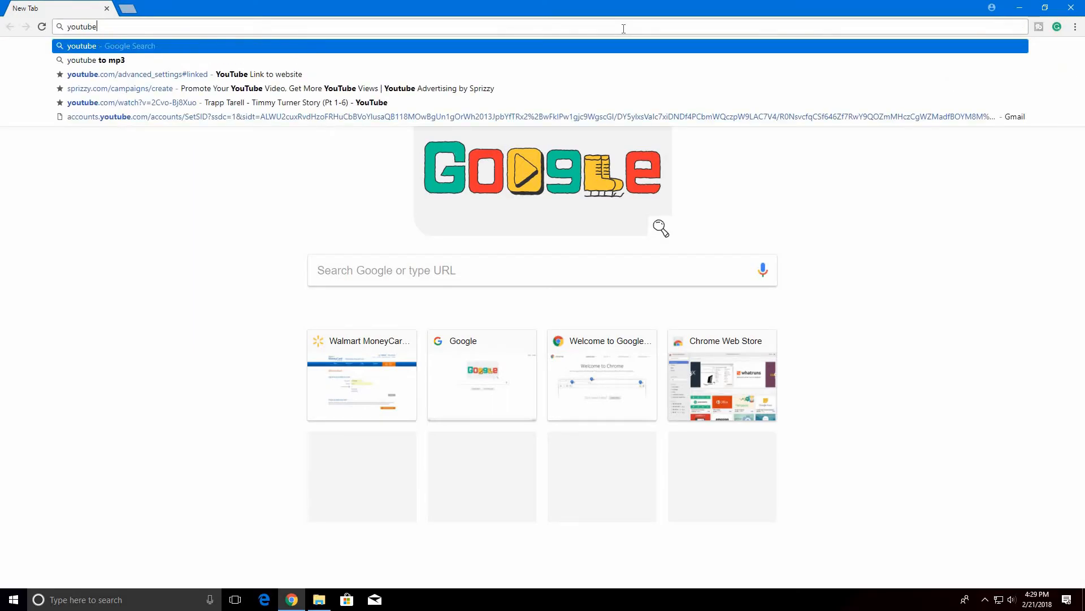
pyautogui.write('.com')
pyautogui.press('Return')
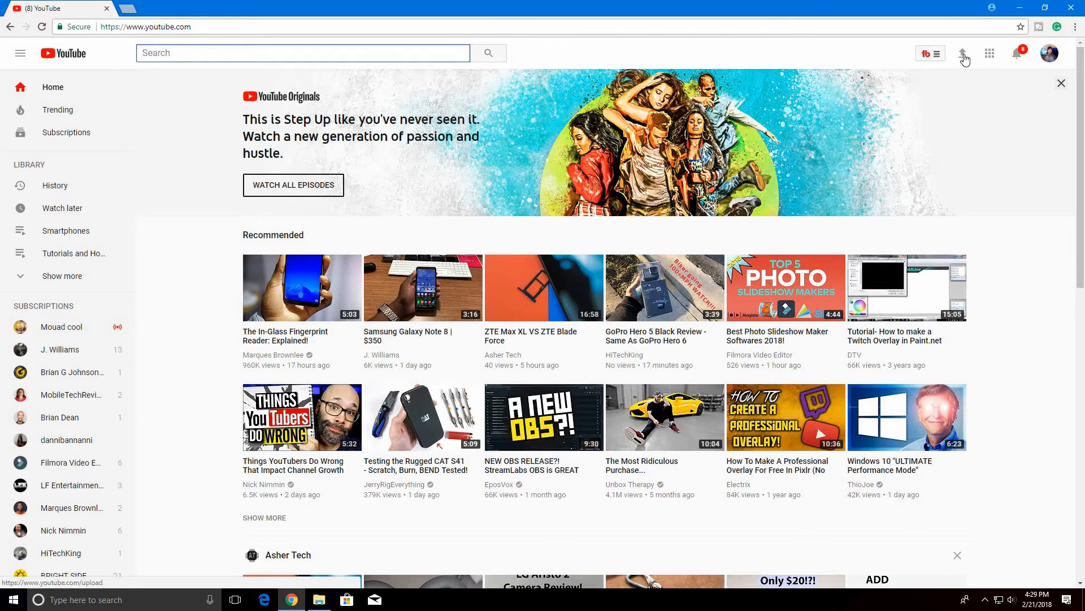
pyautogui.click(962, 53)
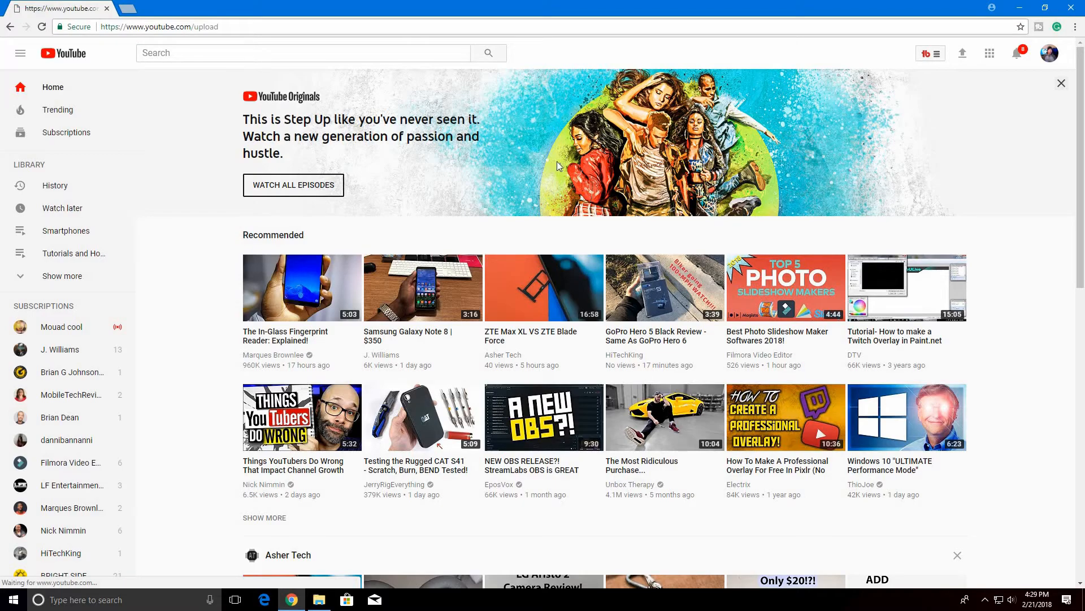
pyautogui.press('super+Down')
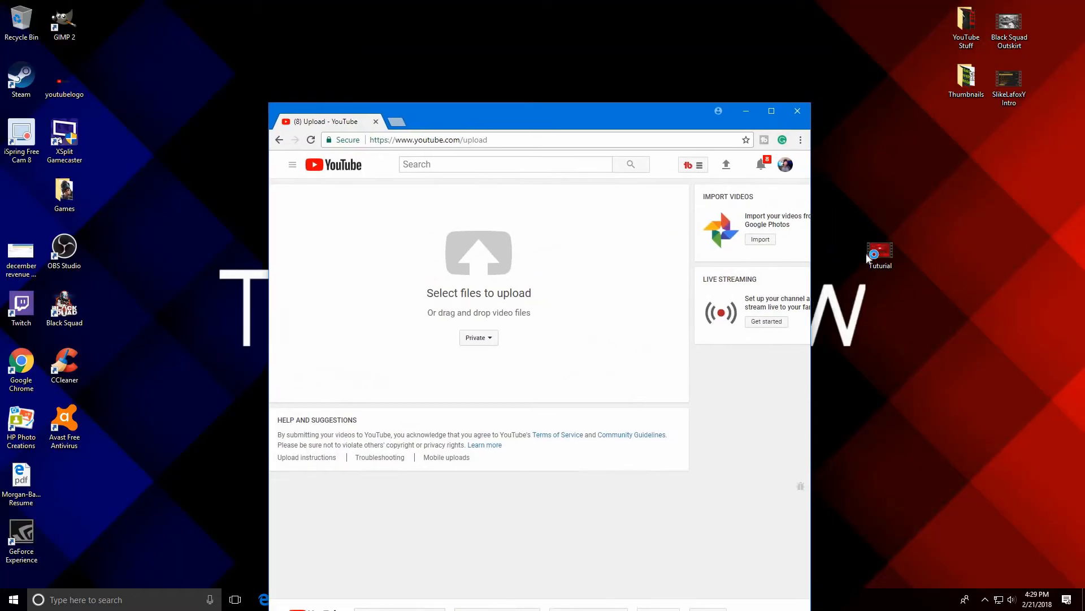
pyautogui.moveTo(870, 254); pyautogui.dragTo(892, 259)
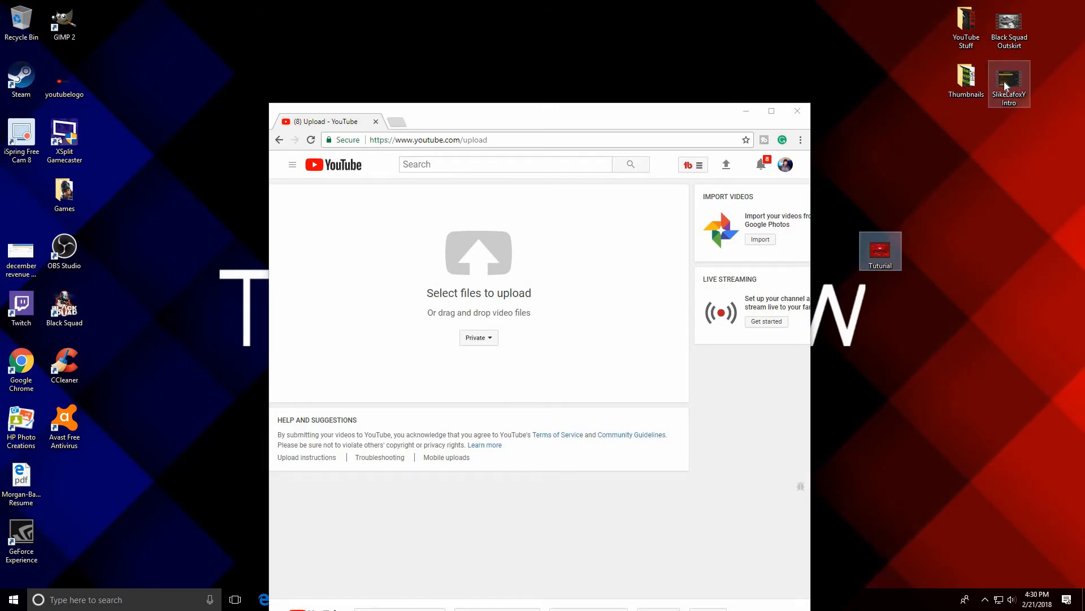
# Look through the desktop's Thumbnails and YouTube Stuff folders and view the backgrounder image from YouTube Stuff.
pyautogui.doubleClick(971, 82)
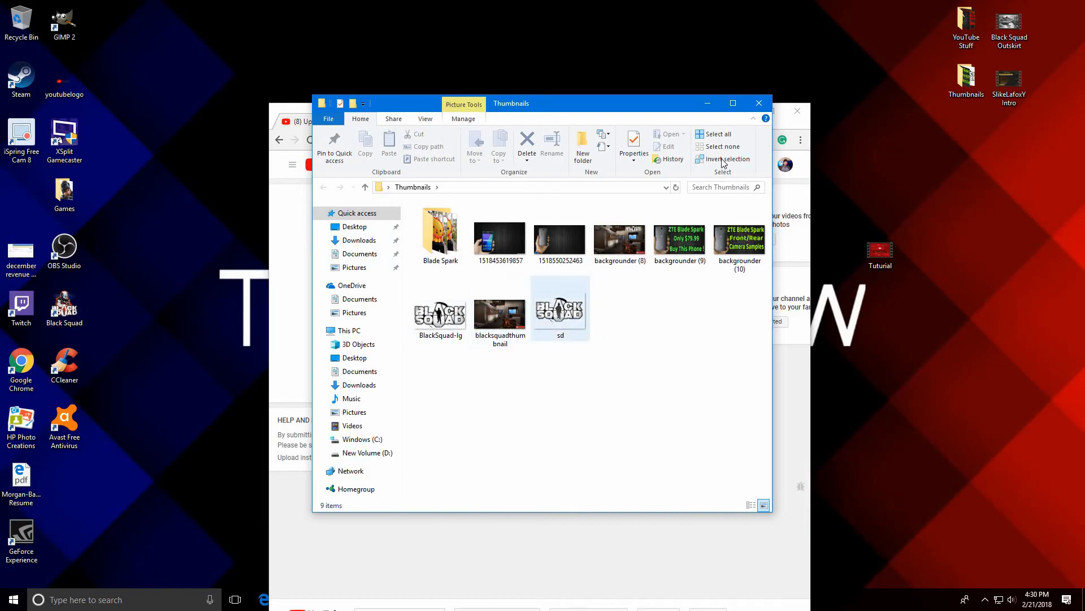
pyautogui.click(760, 102)
pyautogui.doubleClick(966, 25)
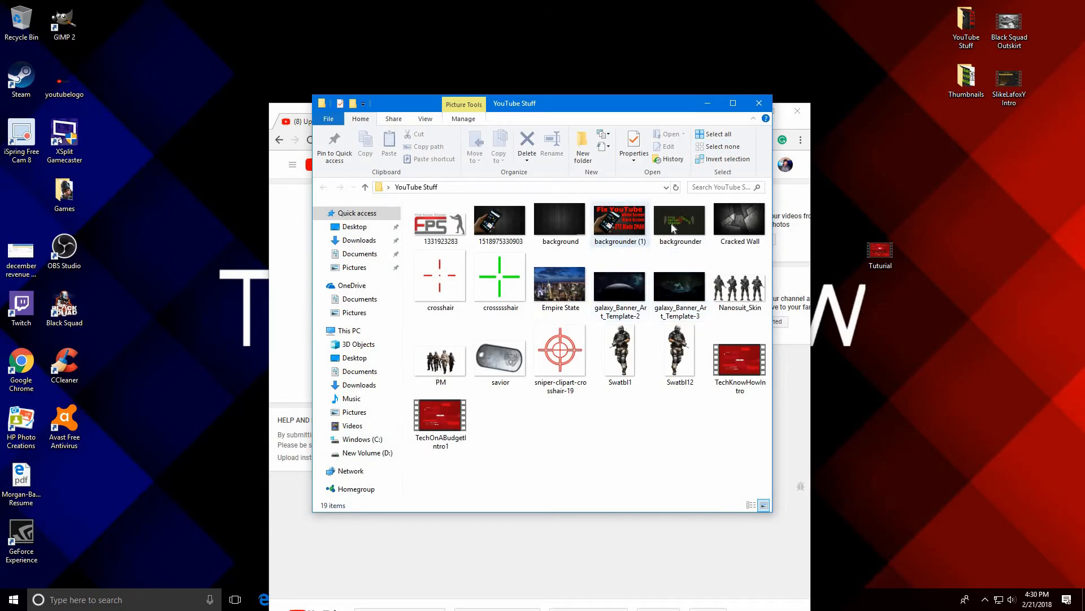
pyautogui.doubleClick(673, 222)
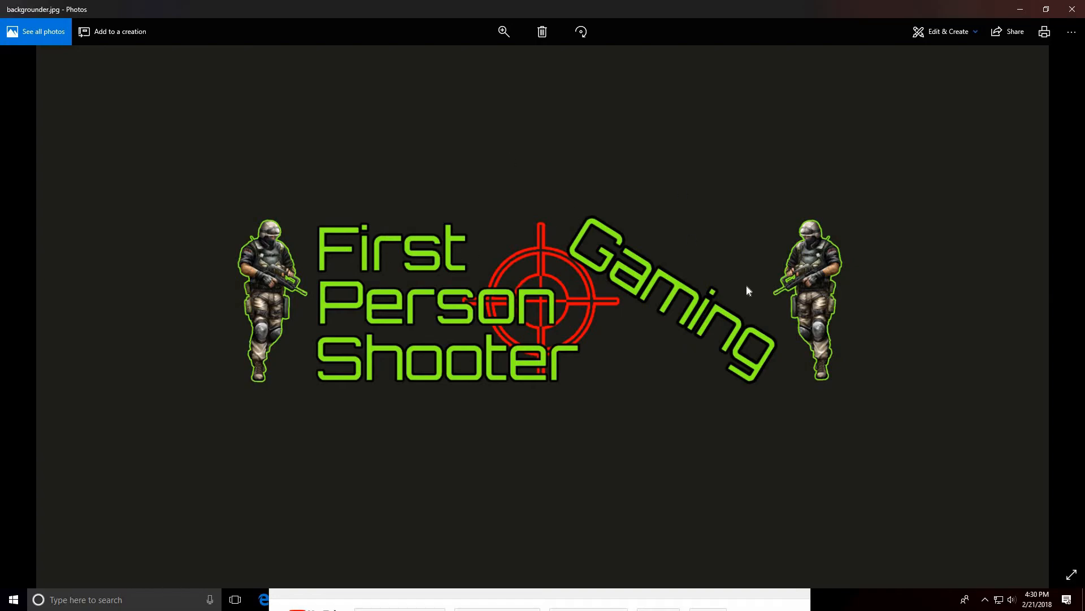
pyautogui.click(1071, 9)
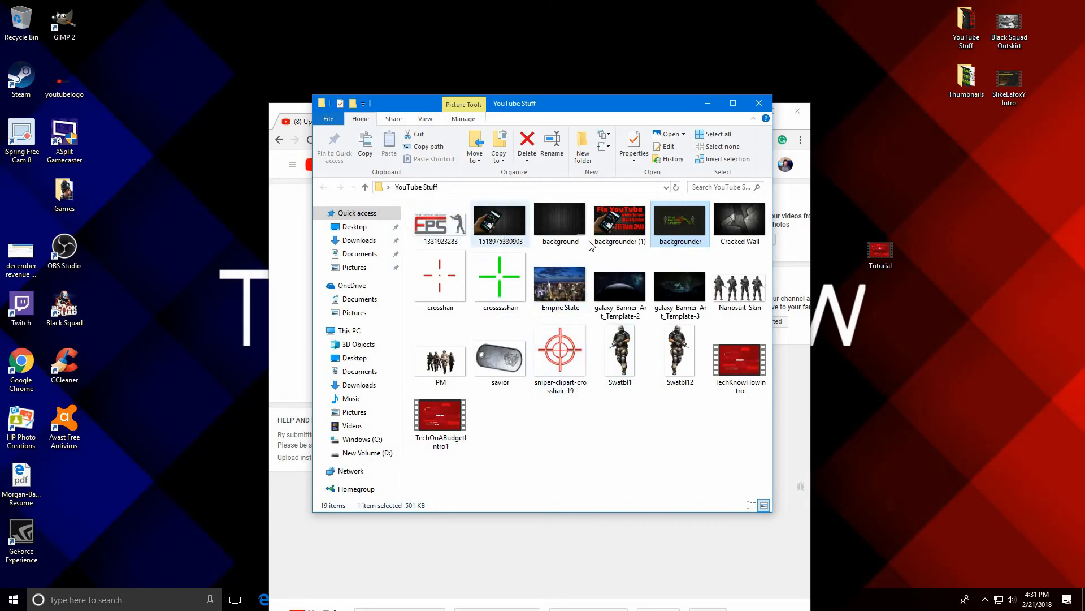
pyautogui.doubleClick(670, 227)
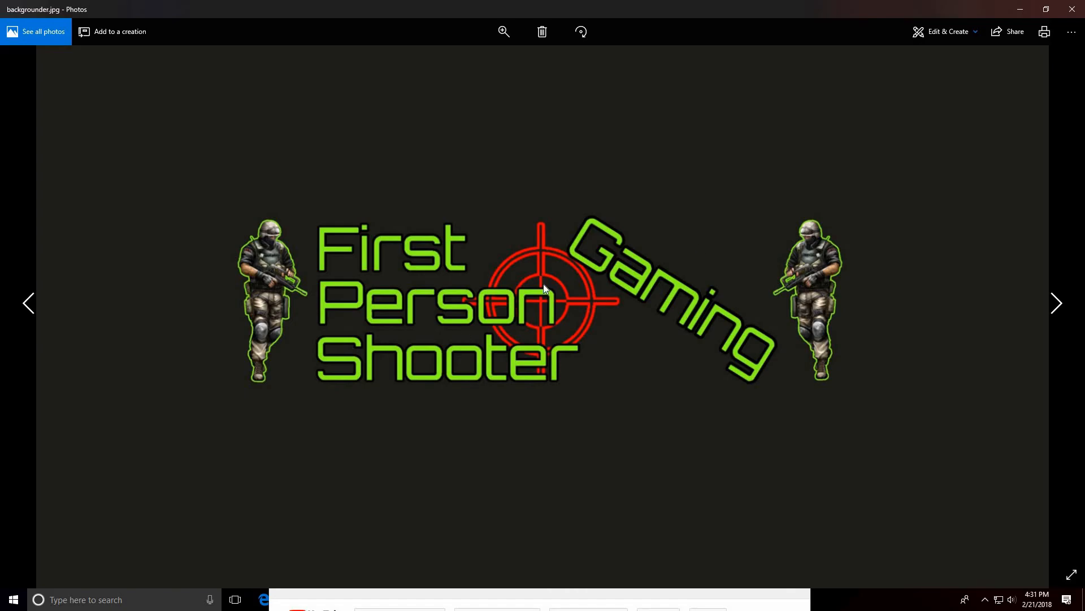
pyautogui.click(1072, 9)
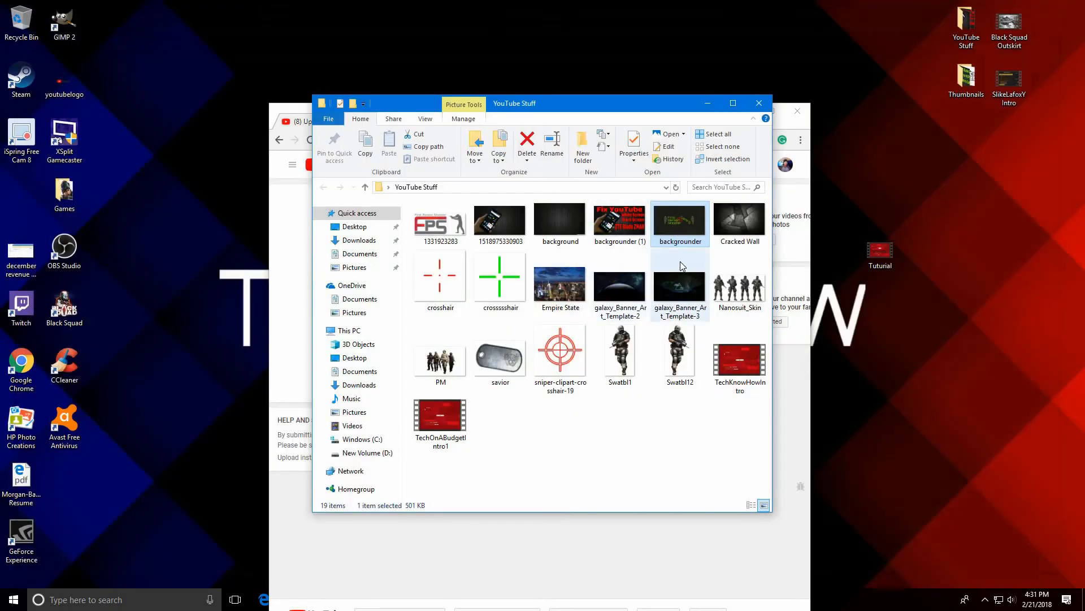
pyautogui.click(707, 105)
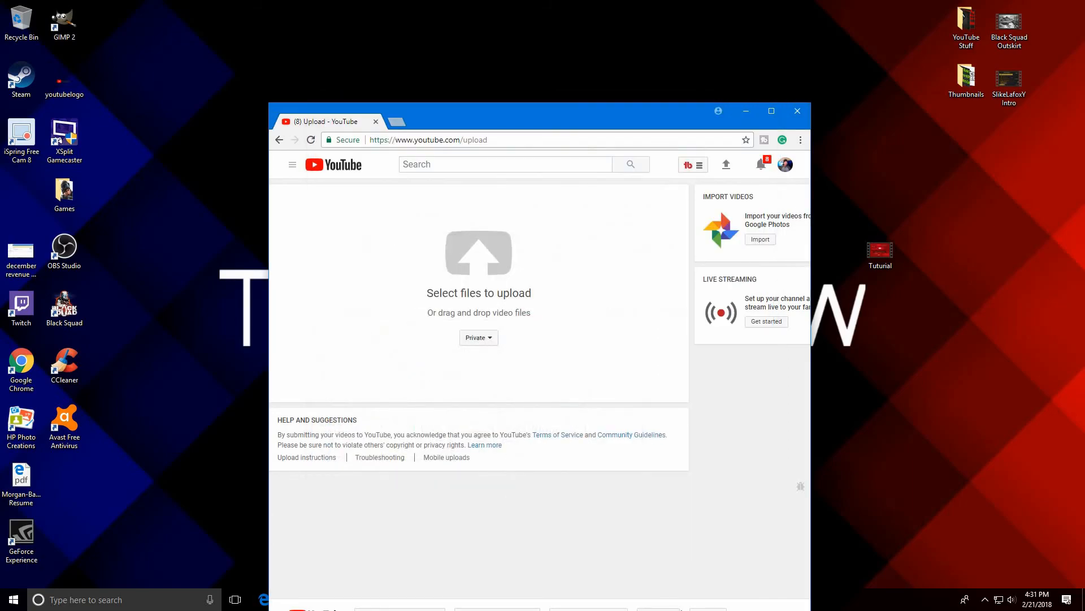